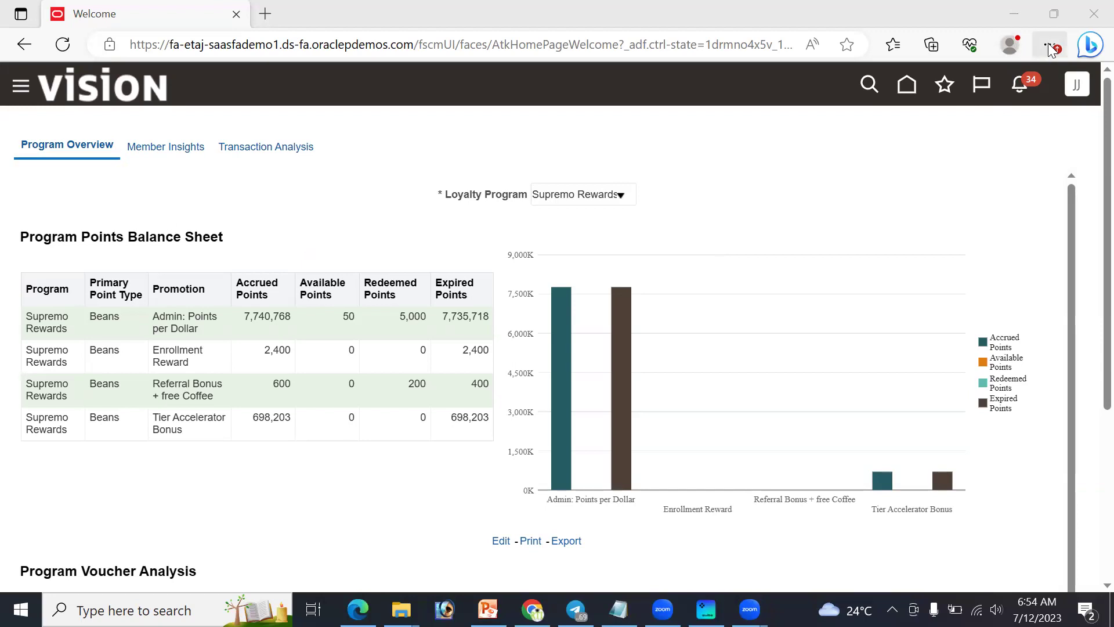
# Open the Setup and Maintenance work area
pyautogui.click(1013, 133)
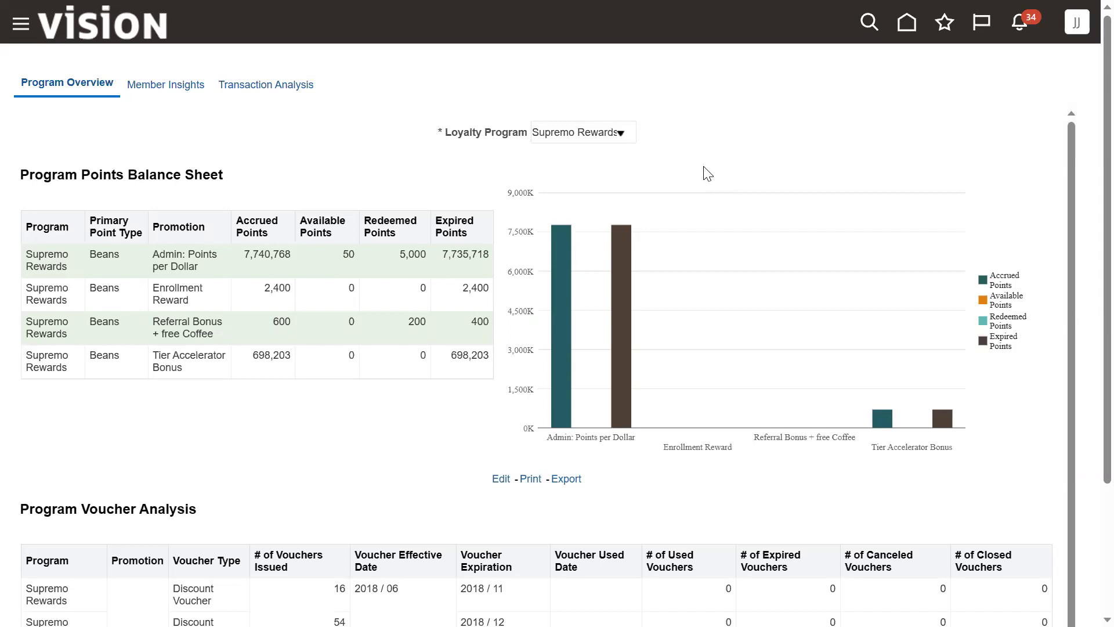
pyautogui.click(20, 26)
pyautogui.click(962, 110)
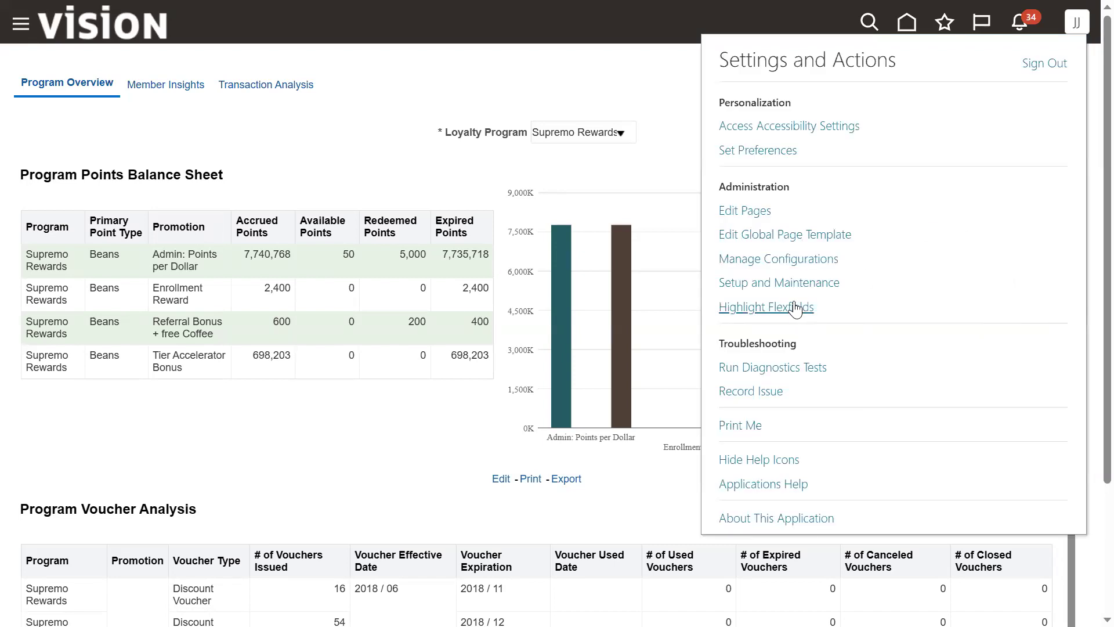
pyautogui.click(792, 284)
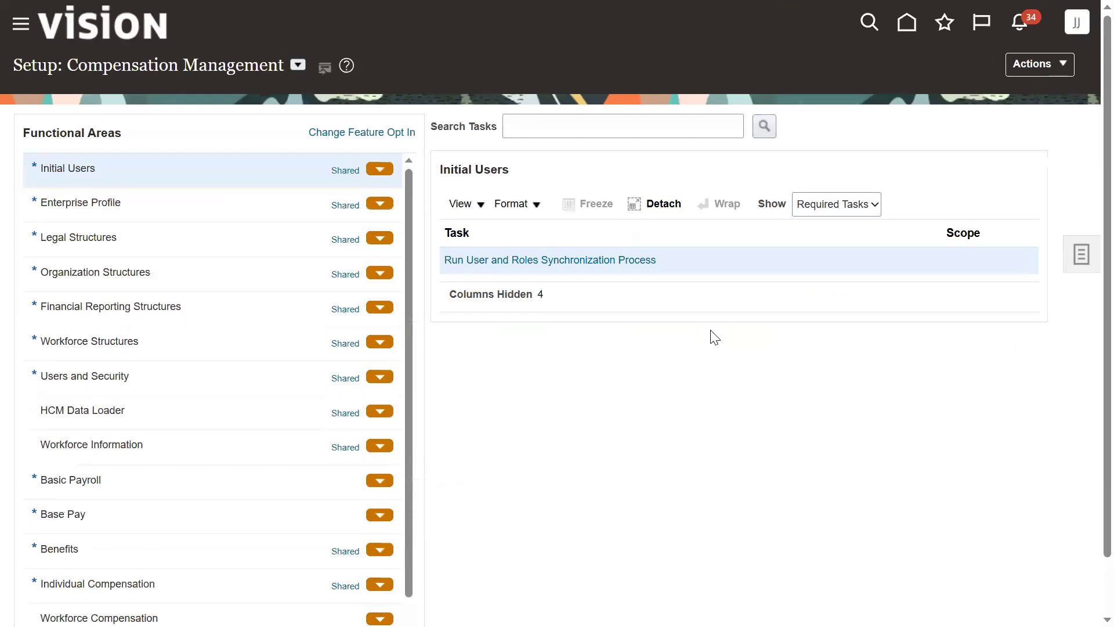
# Search the setup tasks for "job" and try to open the Manage Job Families task
pyautogui.click(529, 118)
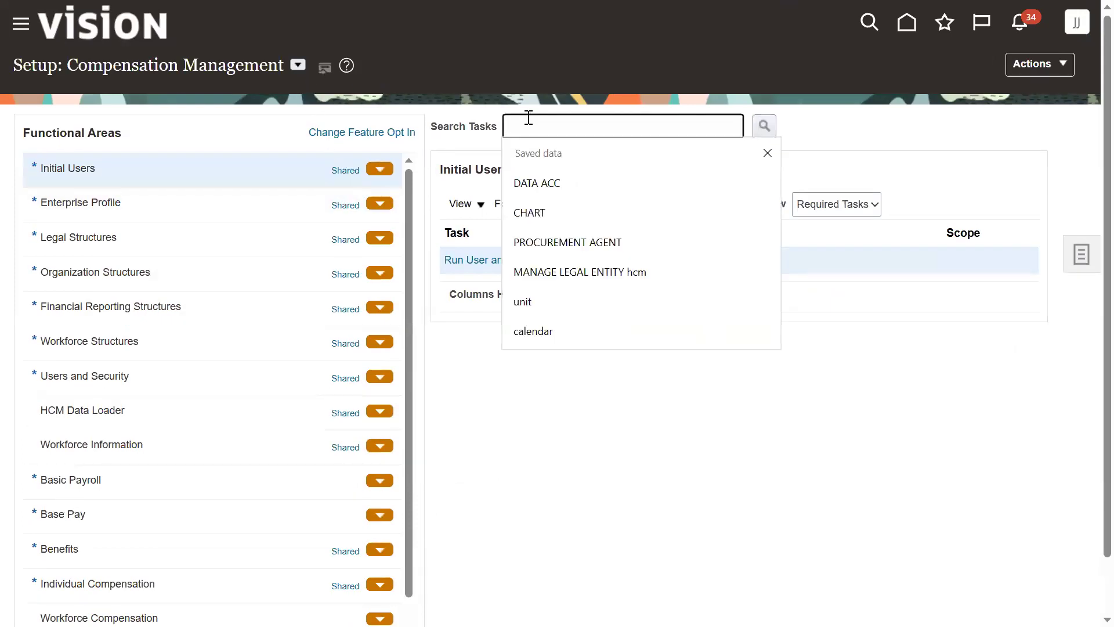
pyautogui.write('job')
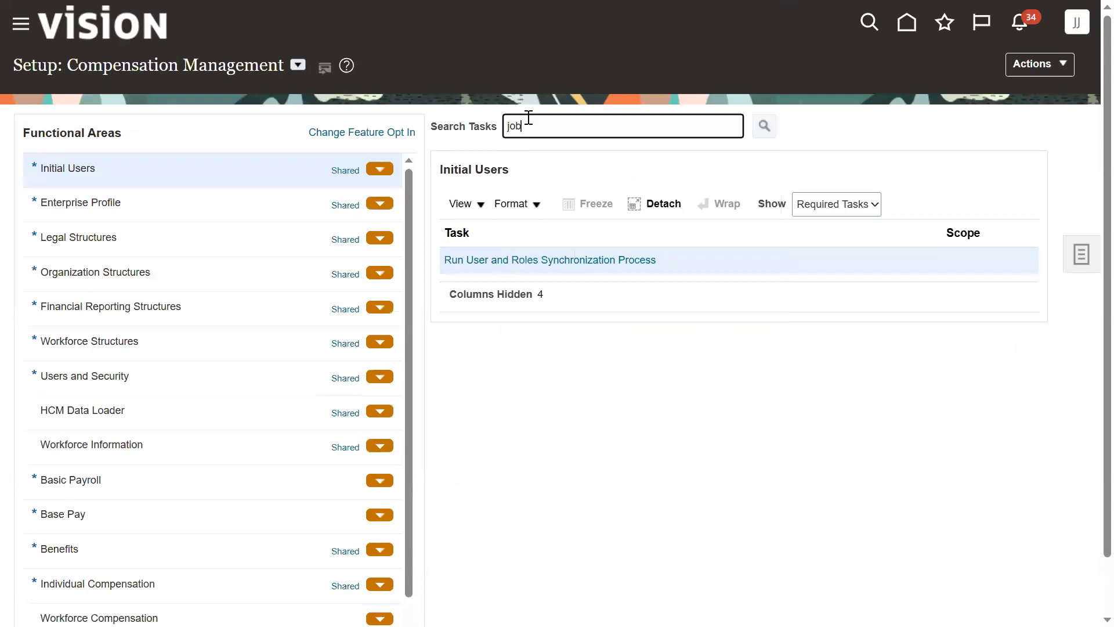
pyautogui.press('Return')
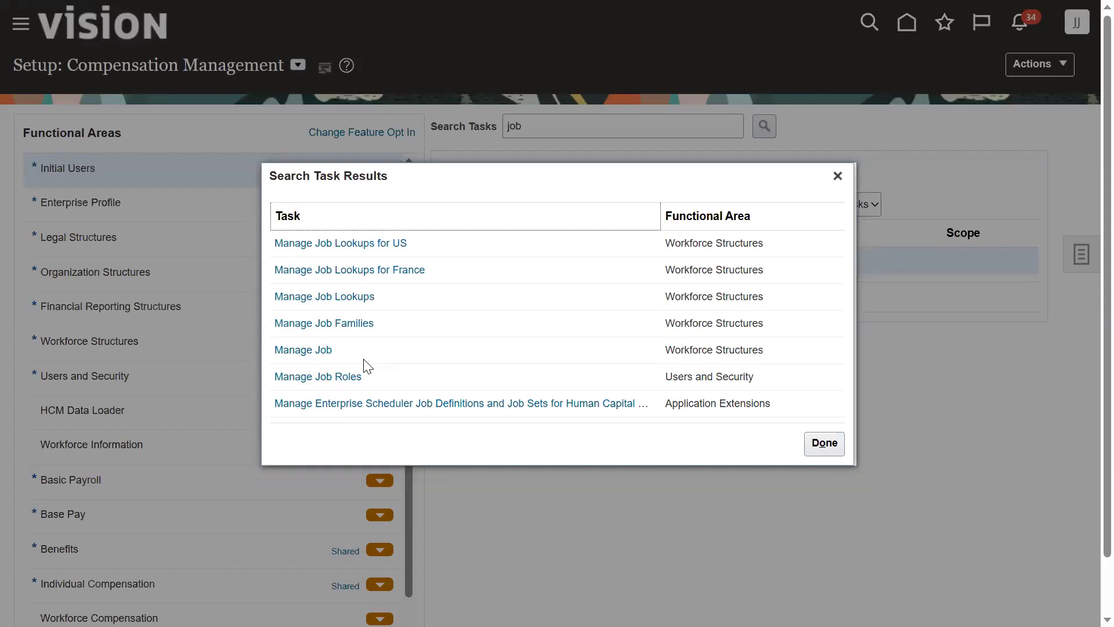
pyautogui.click(350, 325)
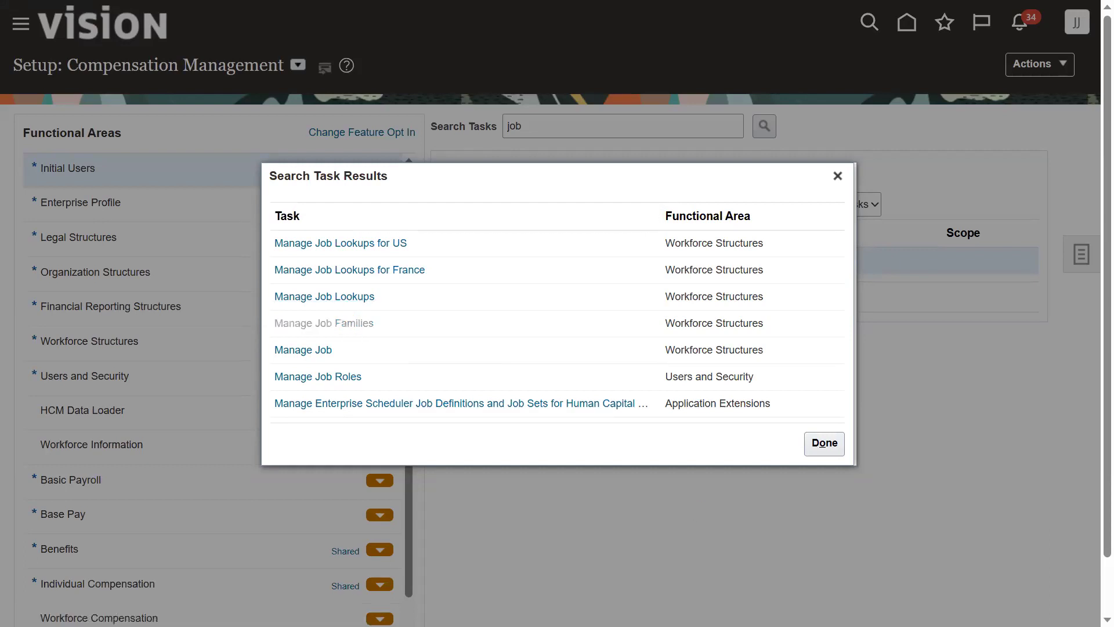
pyautogui.click(531, 346)
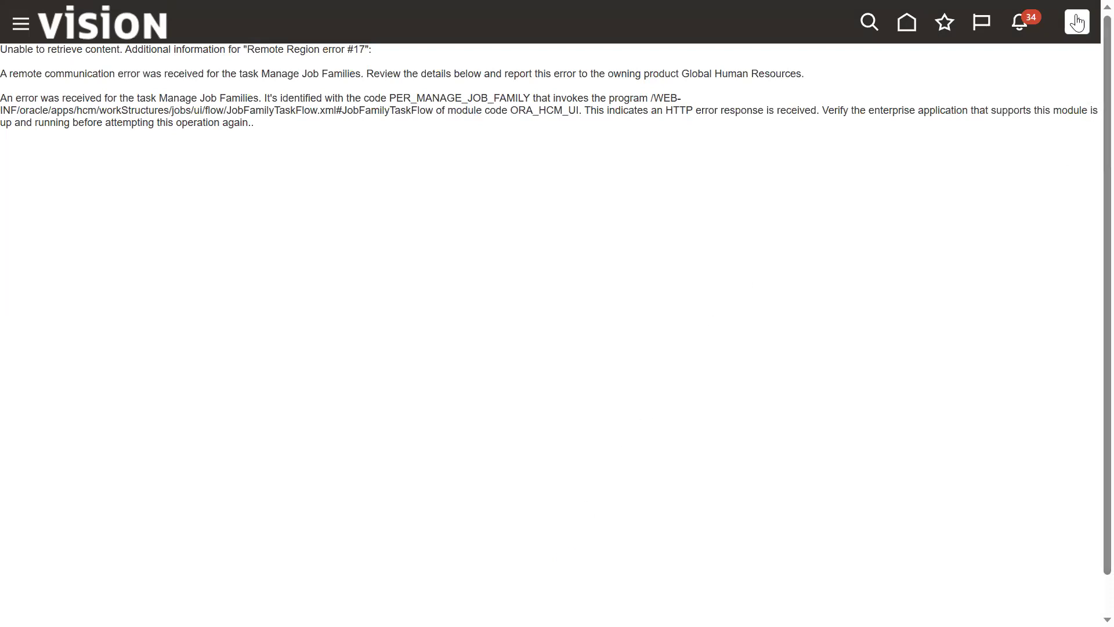
# Return to Setup and Maintenance and repeat the setup task search for "job"
pyautogui.click(1074, 54)
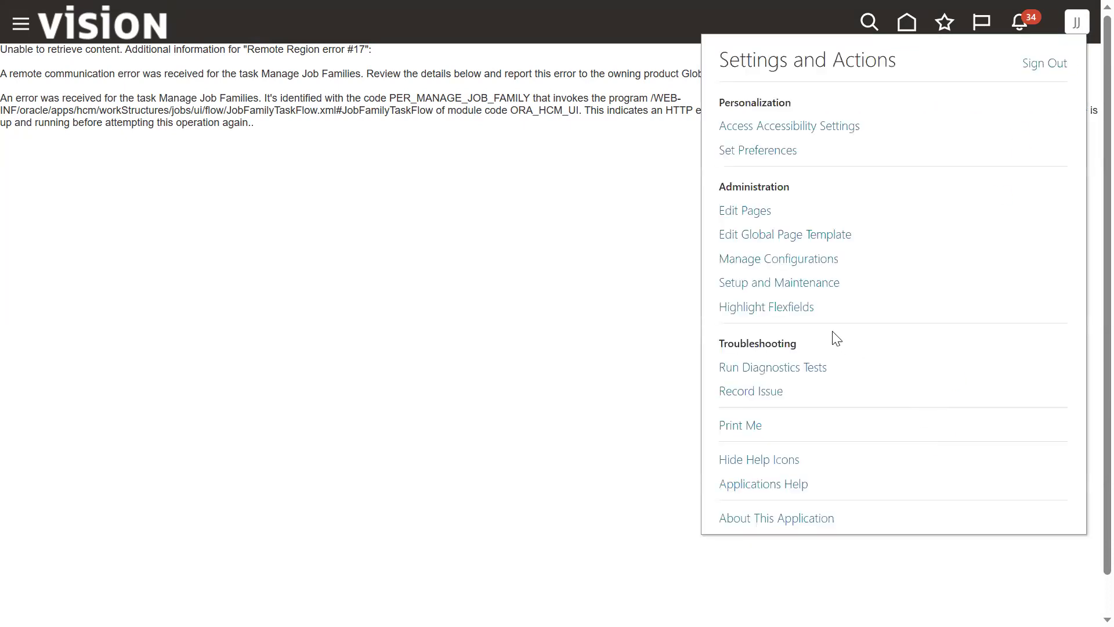
pyautogui.click(790, 284)
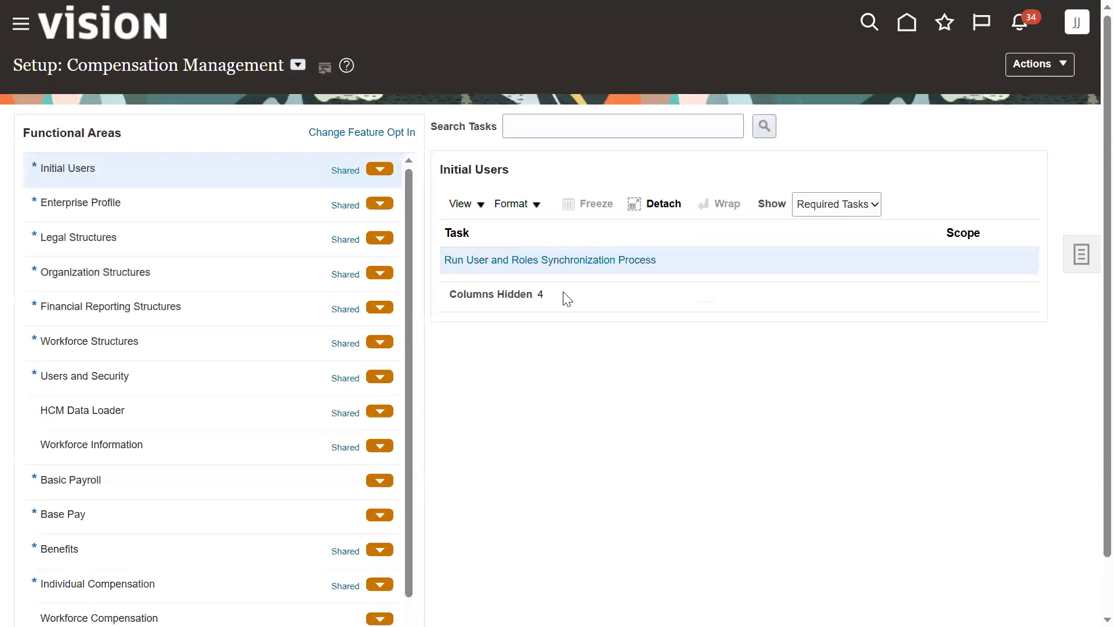
pyautogui.click(590, 128)
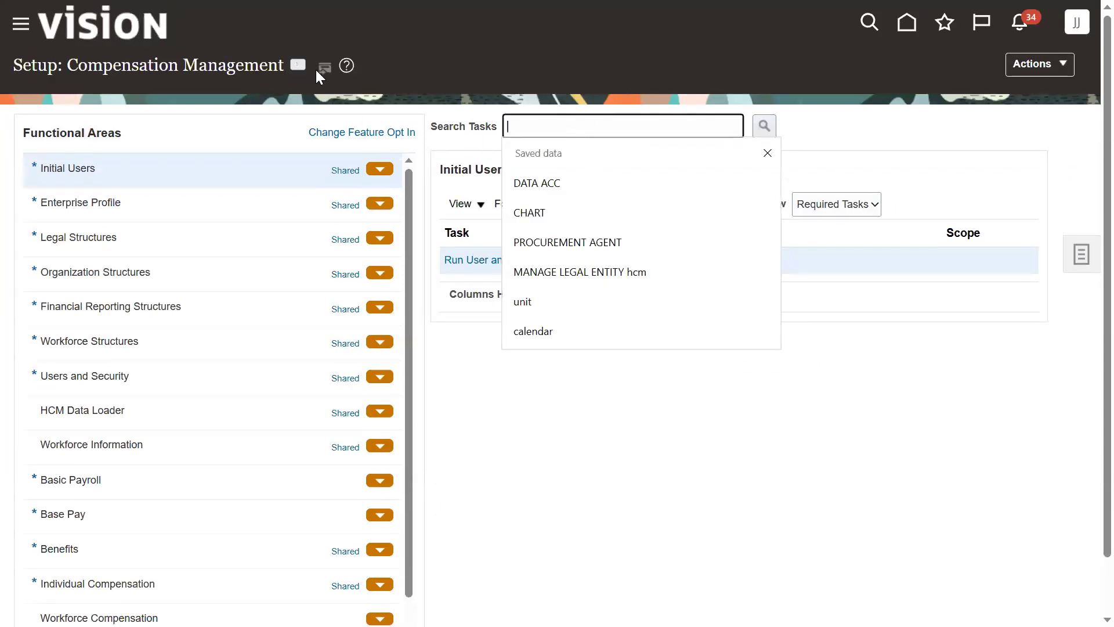
pyautogui.write('job')
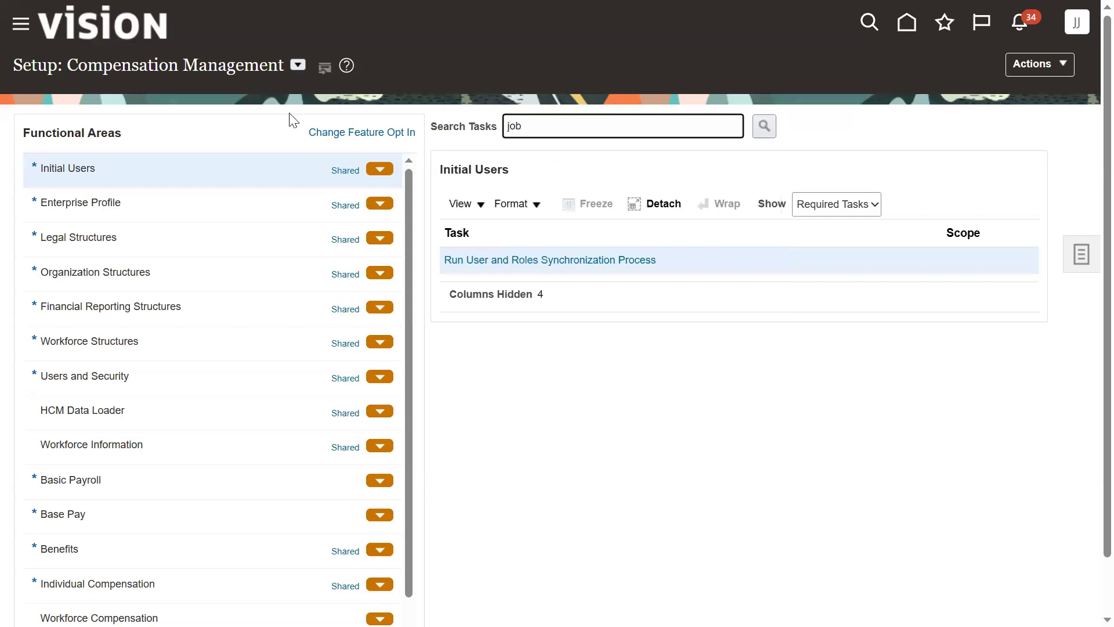
pyautogui.press('Return')
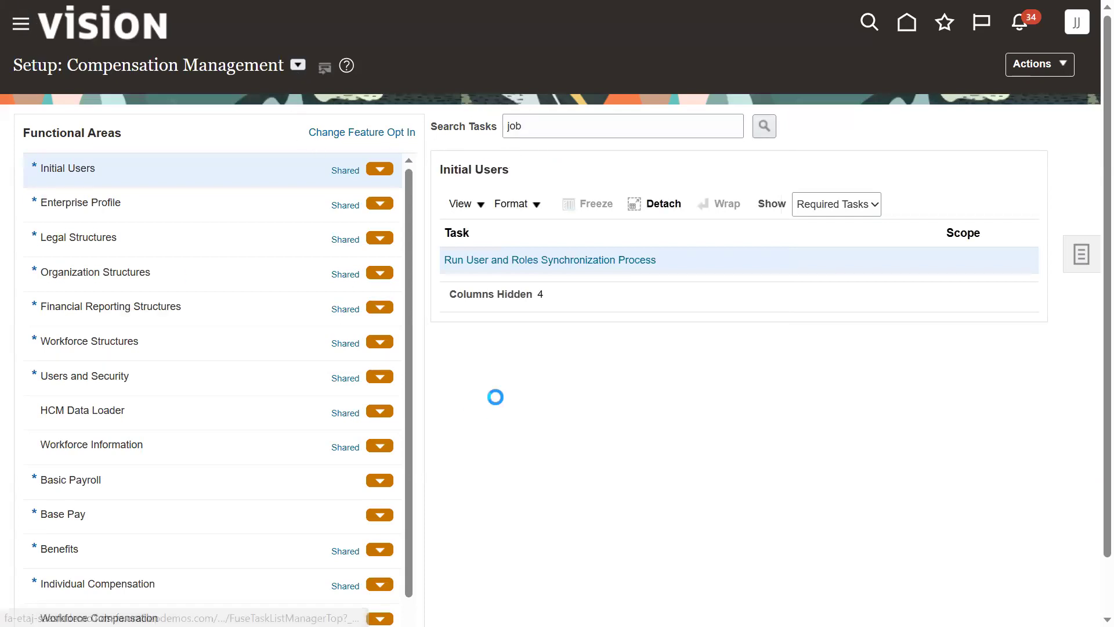
# Go to the Workforce Structures work area and open Manage Job Families
pyautogui.click(101, 237)
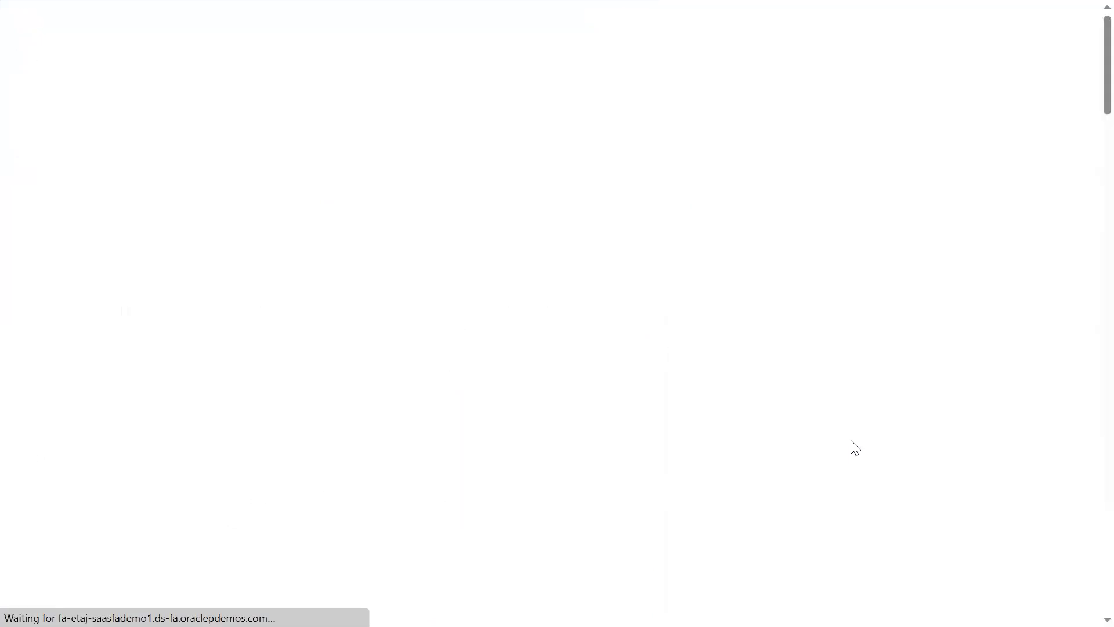
pyautogui.scroll(-6, 365, 458)
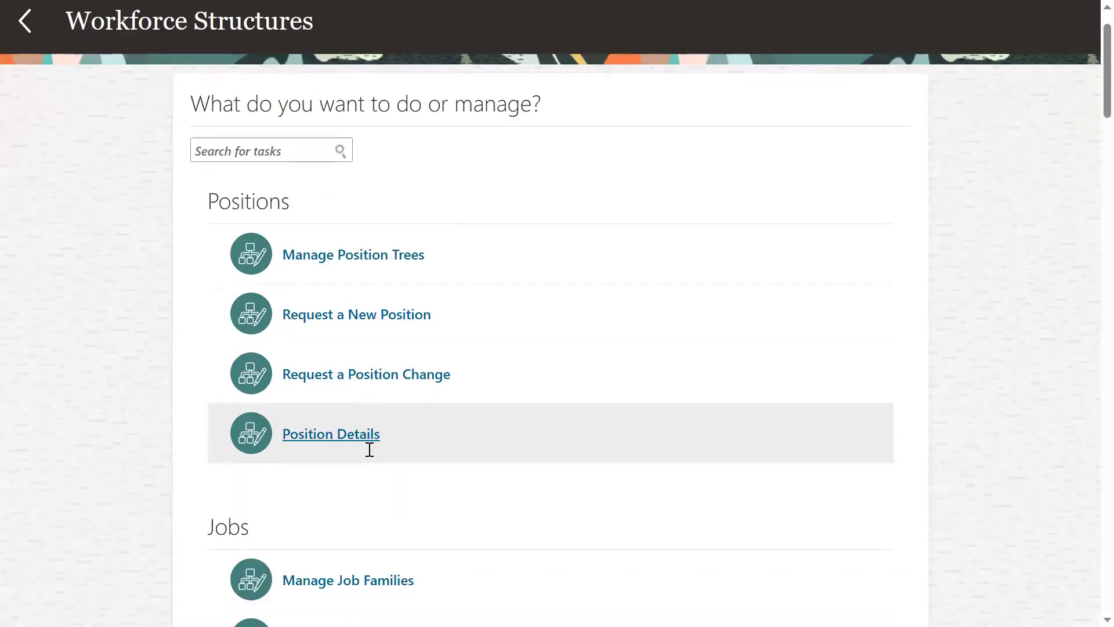
pyautogui.click(363, 260)
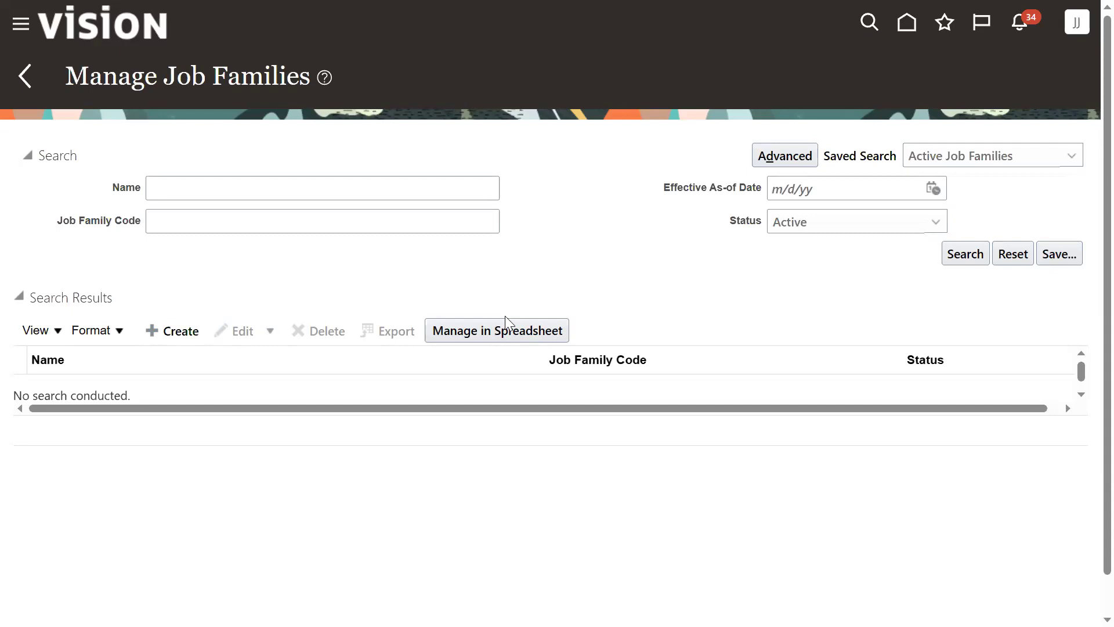
# Download the spreadsheet for managing job families and open GenericHdlSpreadsheet.xlsx in Excel with editing enabled
pyautogui.click(496, 333)
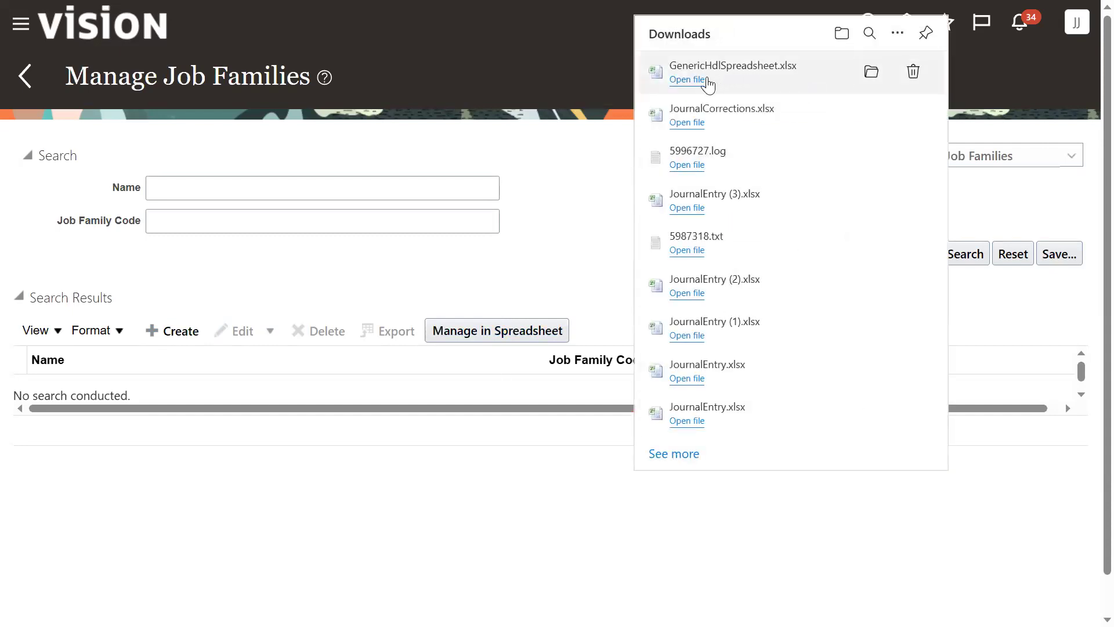
pyautogui.click(700, 87)
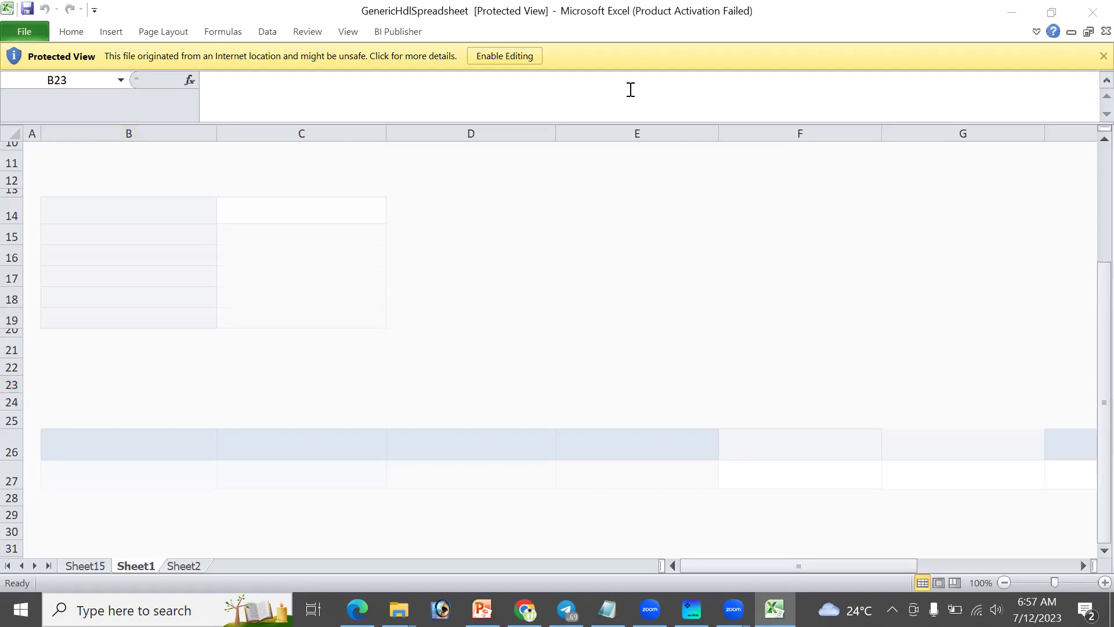
pyautogui.click(515, 56)
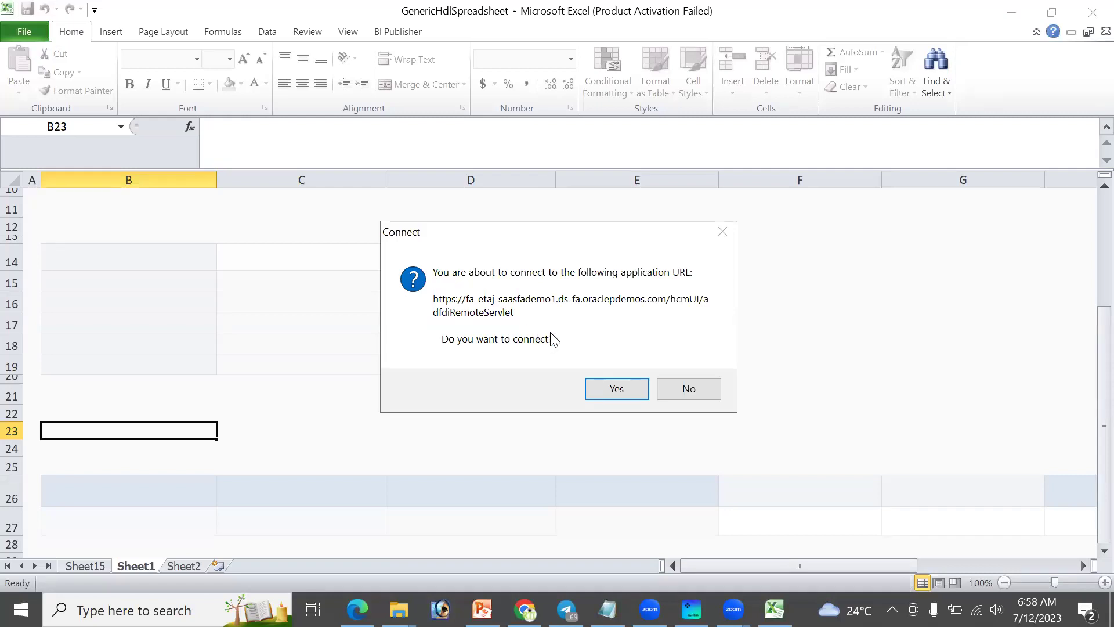
# Connect the workbook to the Oracle application, sign in with the user ID and account password, and skip the add-in installation
pyautogui.click(605, 386)
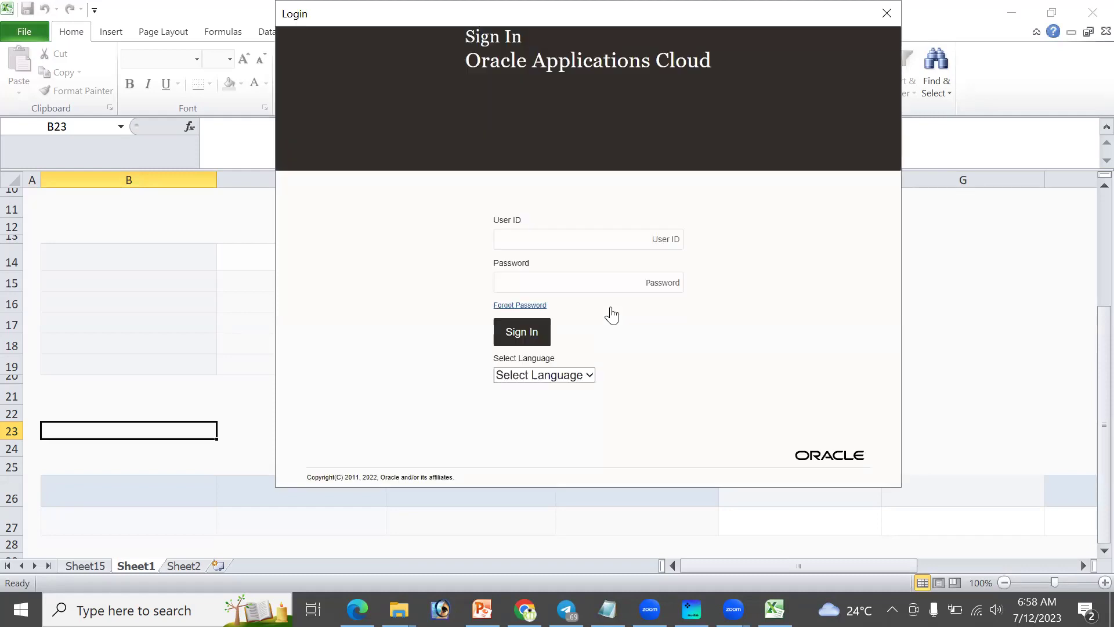
pyautogui.click(579, 240)
pyautogui.write('u')
pyautogui.press('BackSpace')
pyautogui.write('jul.jul')
pyautogui.press('Tab')
pyautogui.write('••••')
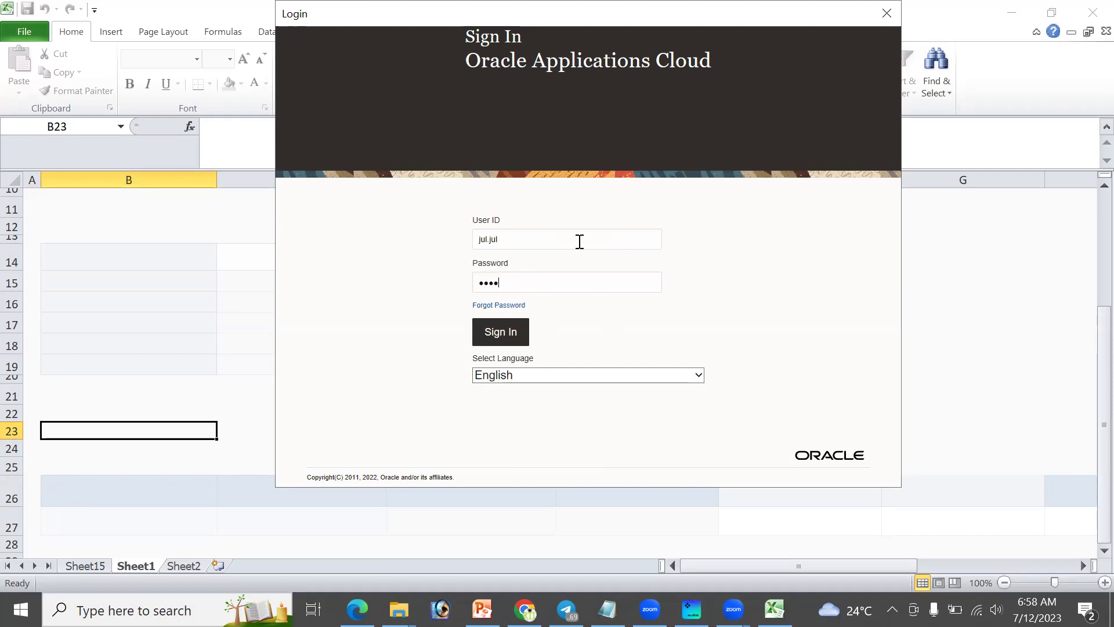
pyautogui.write('••••')
pyautogui.click(509, 331)
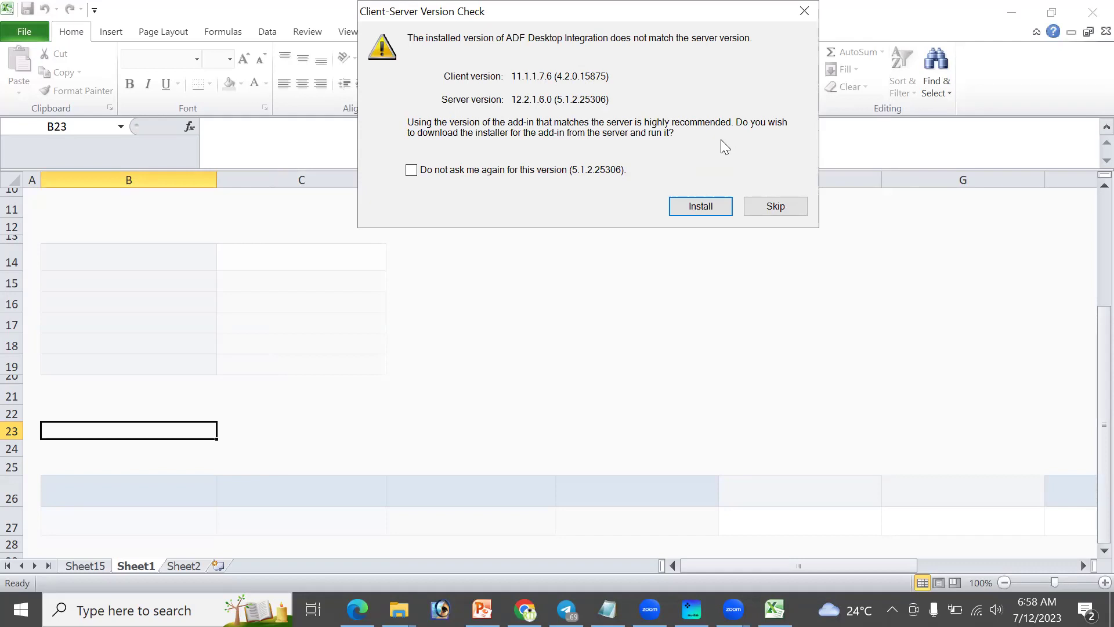
pyautogui.click(767, 209)
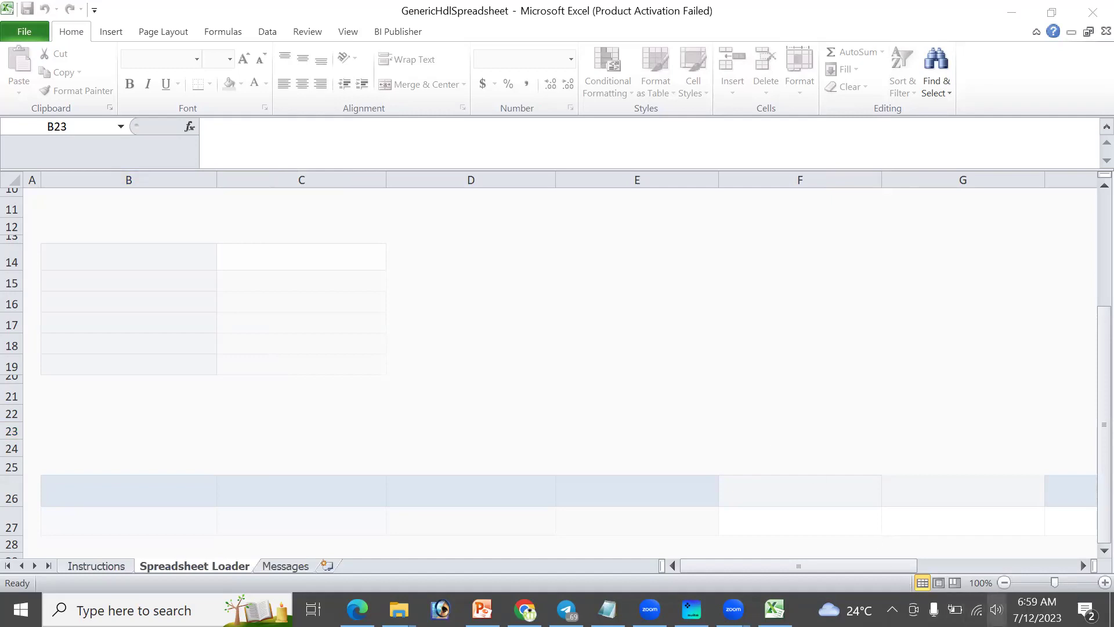
pyautogui.click(996, 609)
pyautogui.moveTo(953, 569); pyautogui.dragTo(1087, 574)
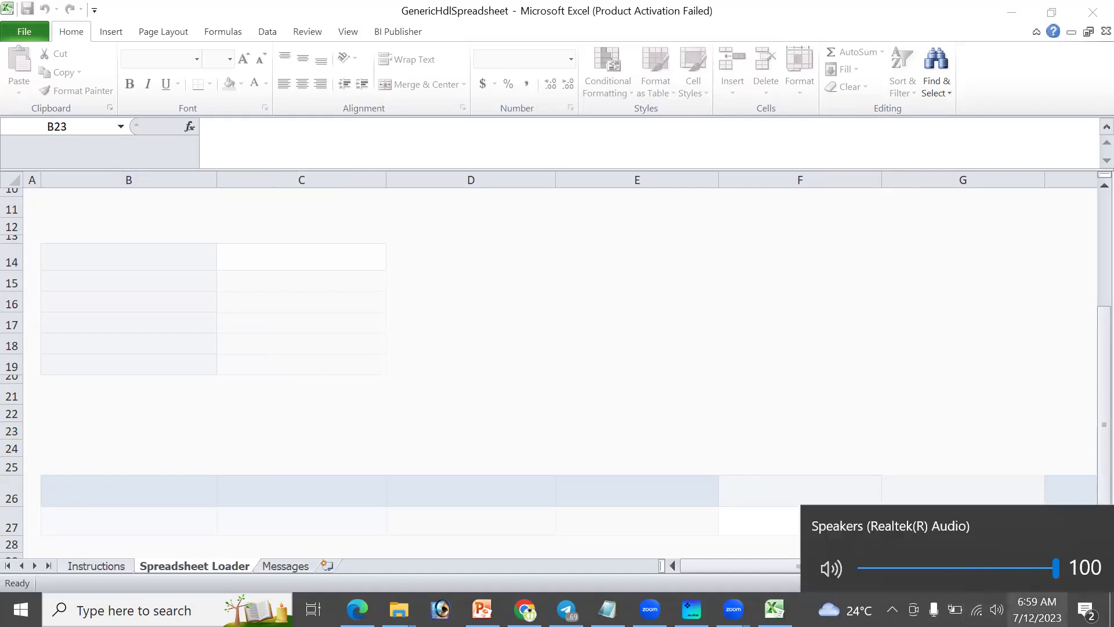
# Dismiss the Microsoft Office Activation Wizard without activating
pyautogui.click(599, 387)
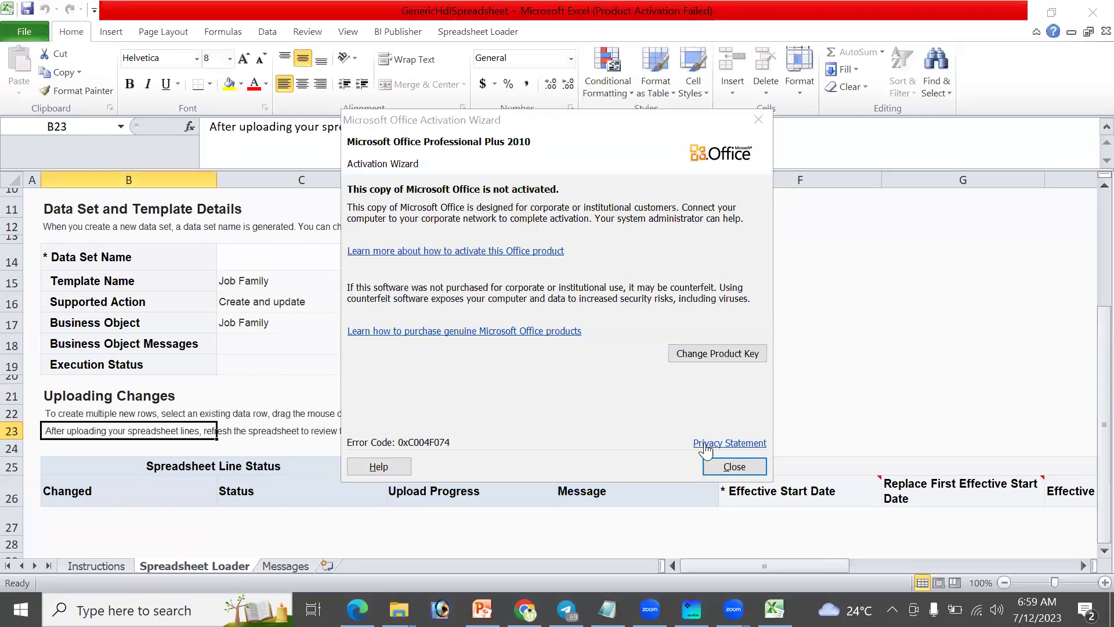
pyautogui.click(733, 467)
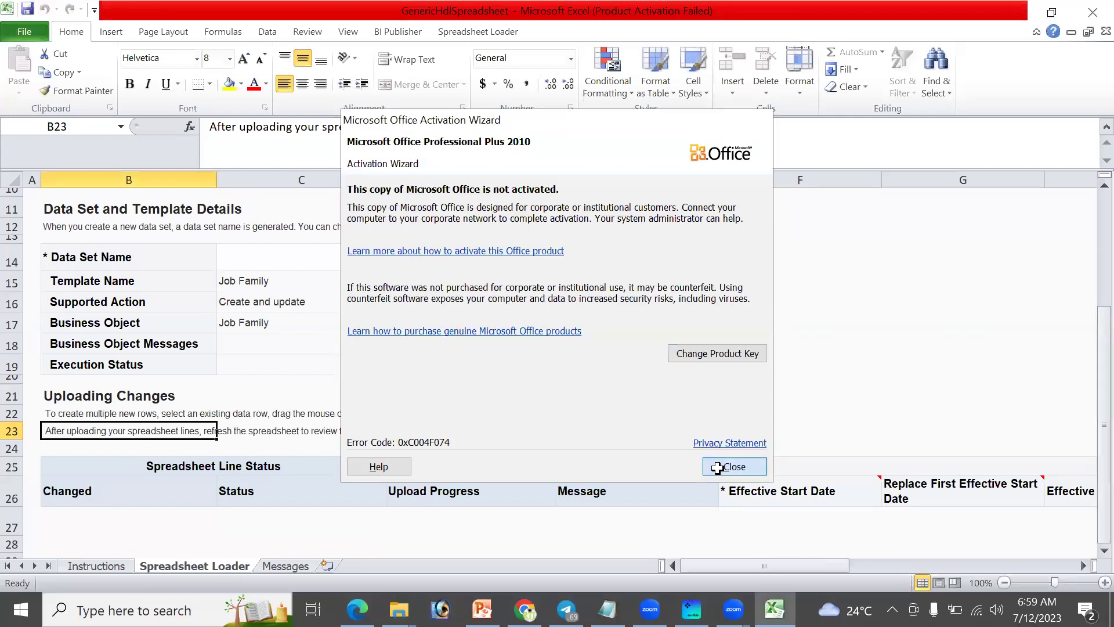
# Review the workbook's Instructions, Spreadsheet Loader and Messages sheets
pyautogui.click(124, 566)
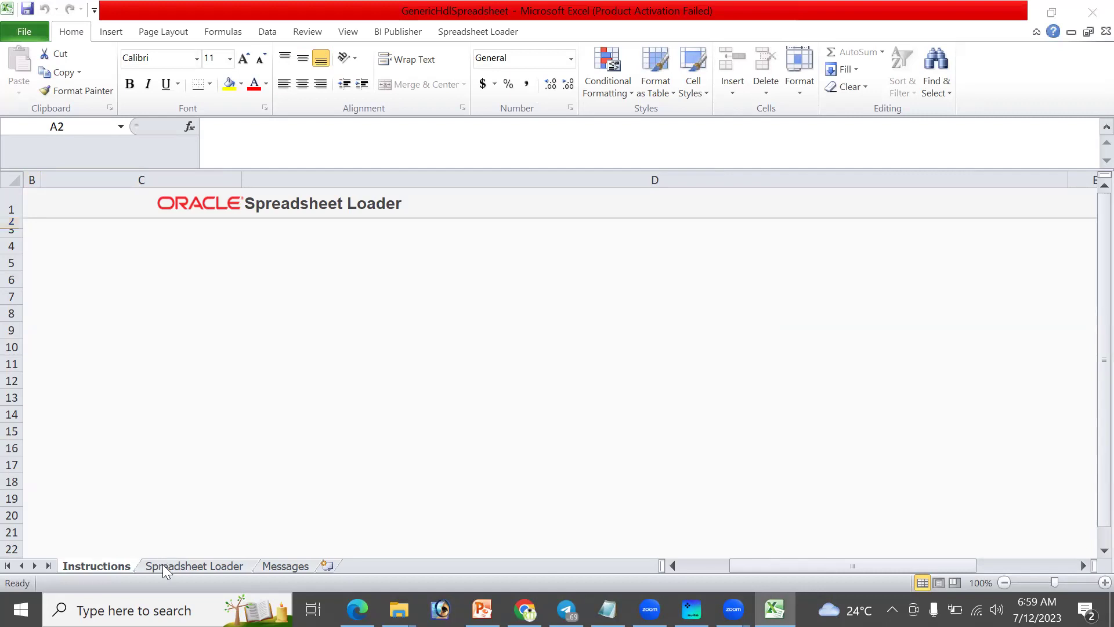
pyautogui.click(194, 567)
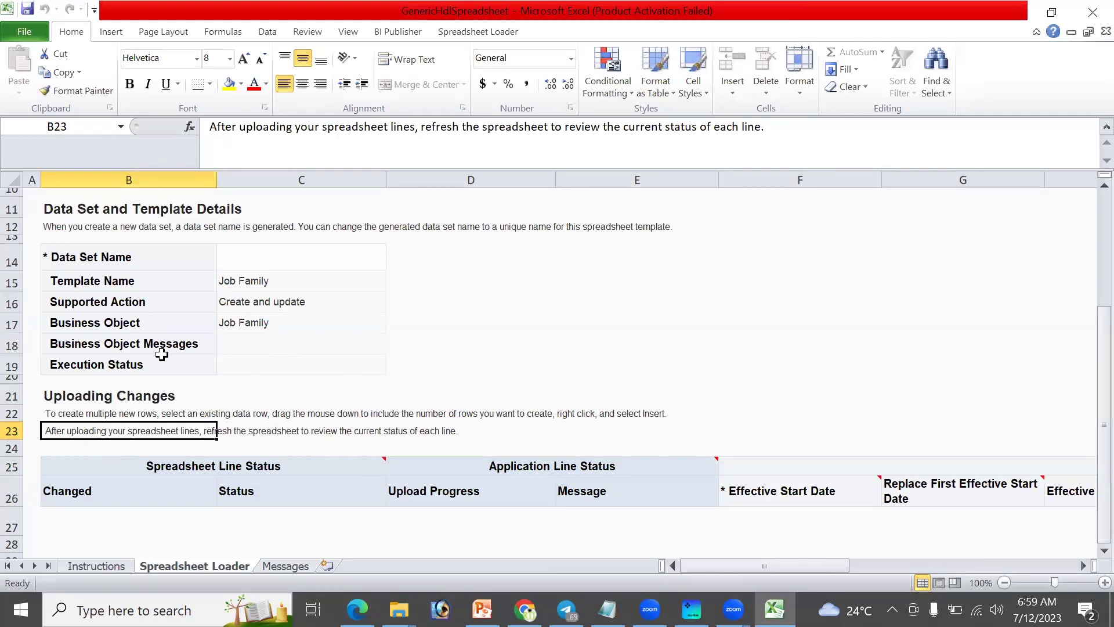
pyautogui.click(282, 566)
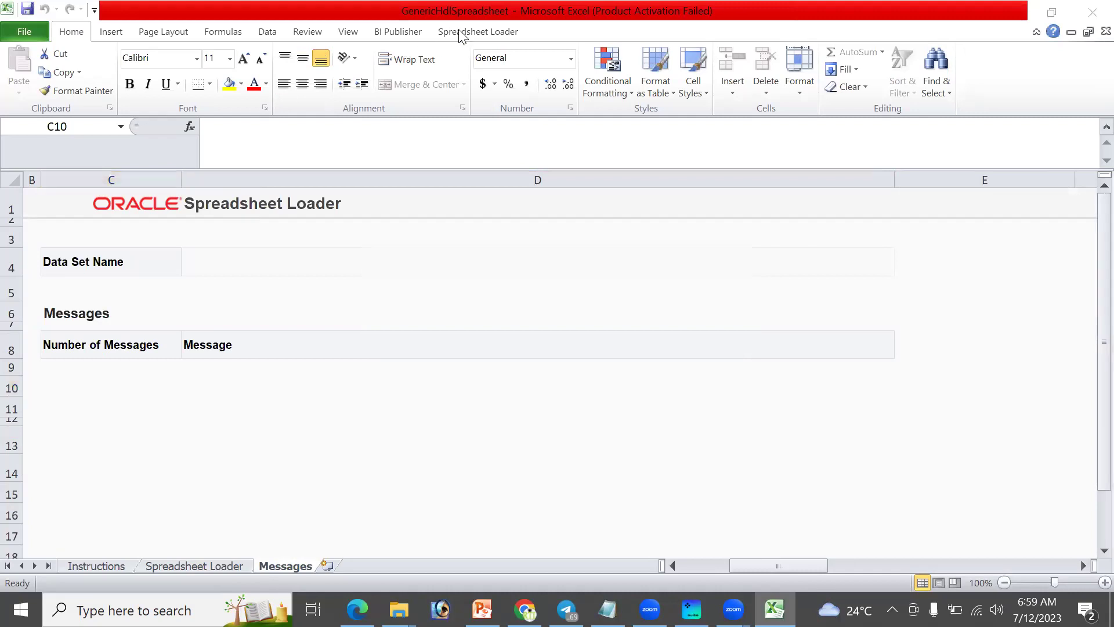
# Create a new data set for the Job Family template from the Spreadsheet Loader sheet, accepting the loss of unsaved changes
pyautogui.click(490, 38)
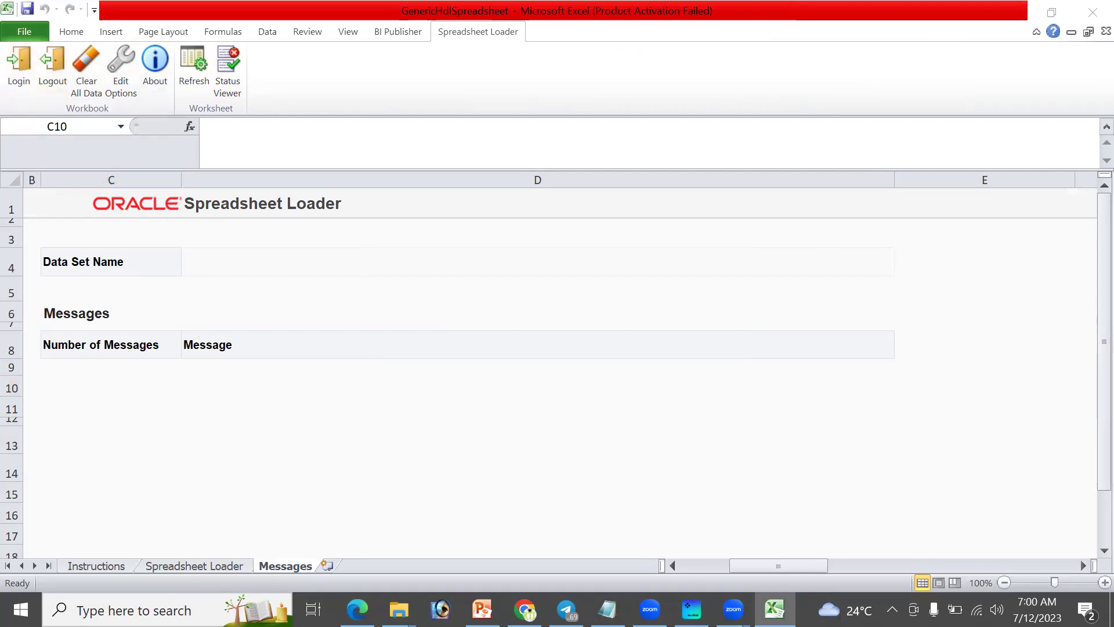
pyautogui.click(197, 566)
pyautogui.click(212, 567)
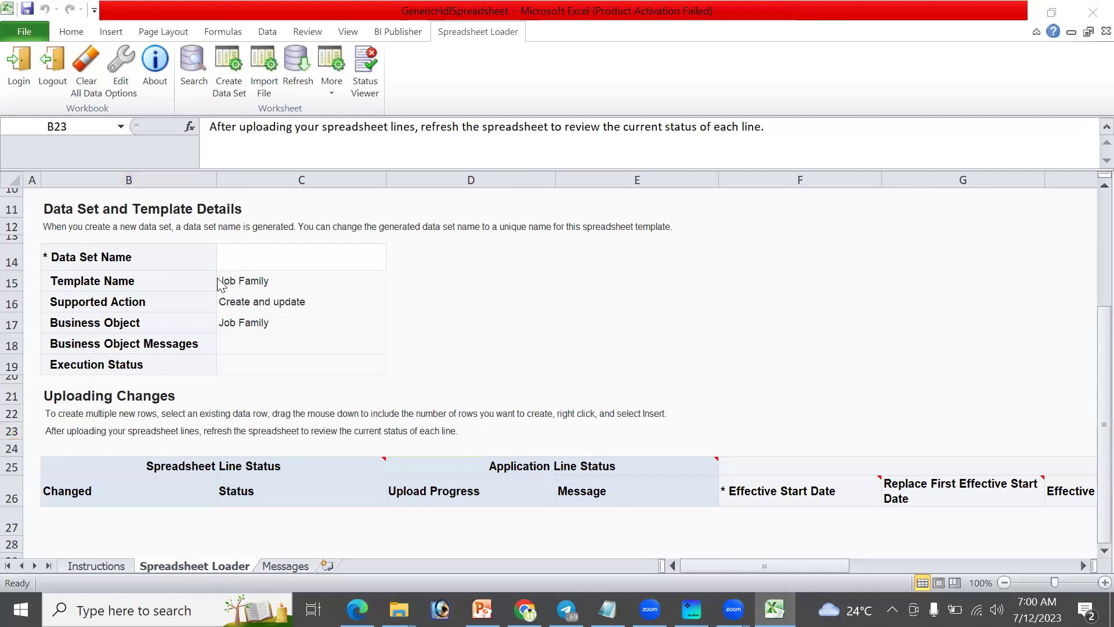
pyautogui.click(229, 73)
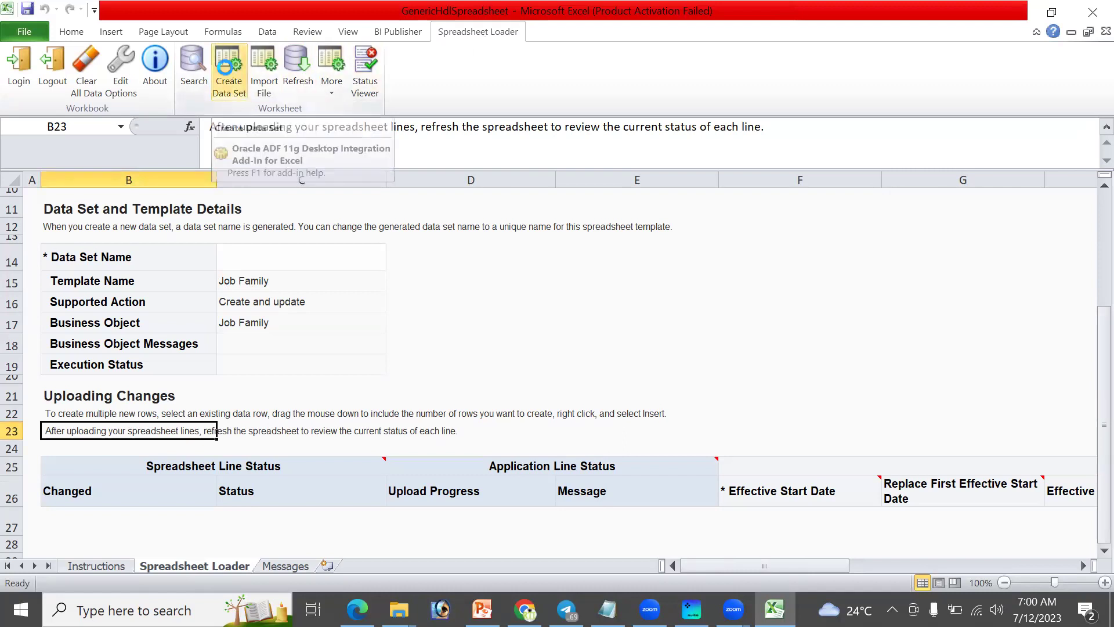
pyautogui.click(225, 67)
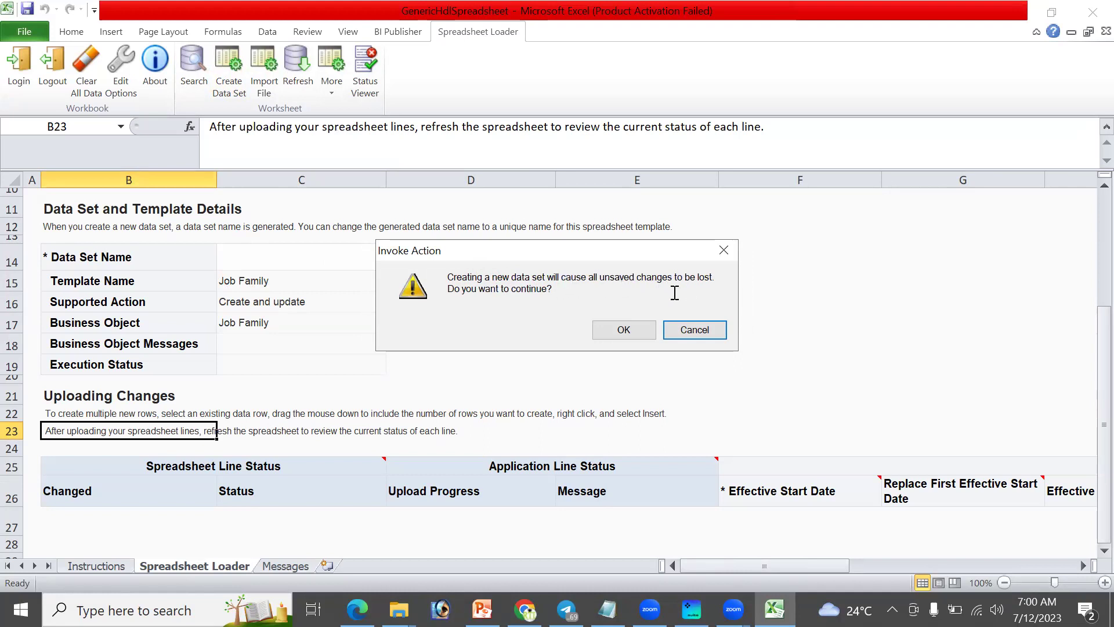
pyautogui.click(612, 332)
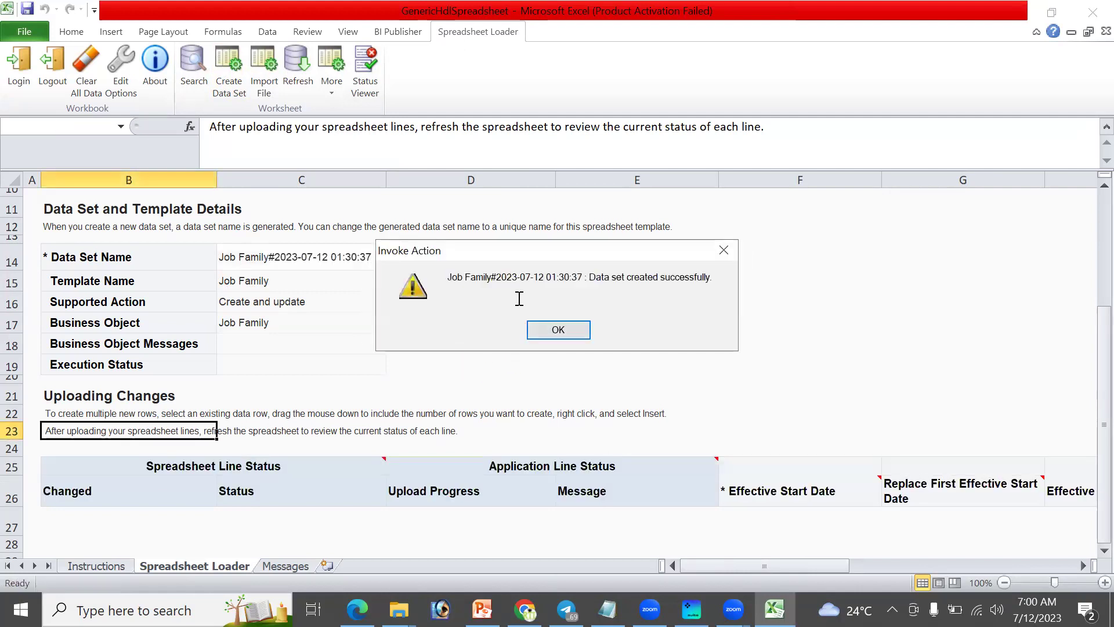
pyautogui.moveTo(448, 277); pyautogui.dragTo(584, 275)
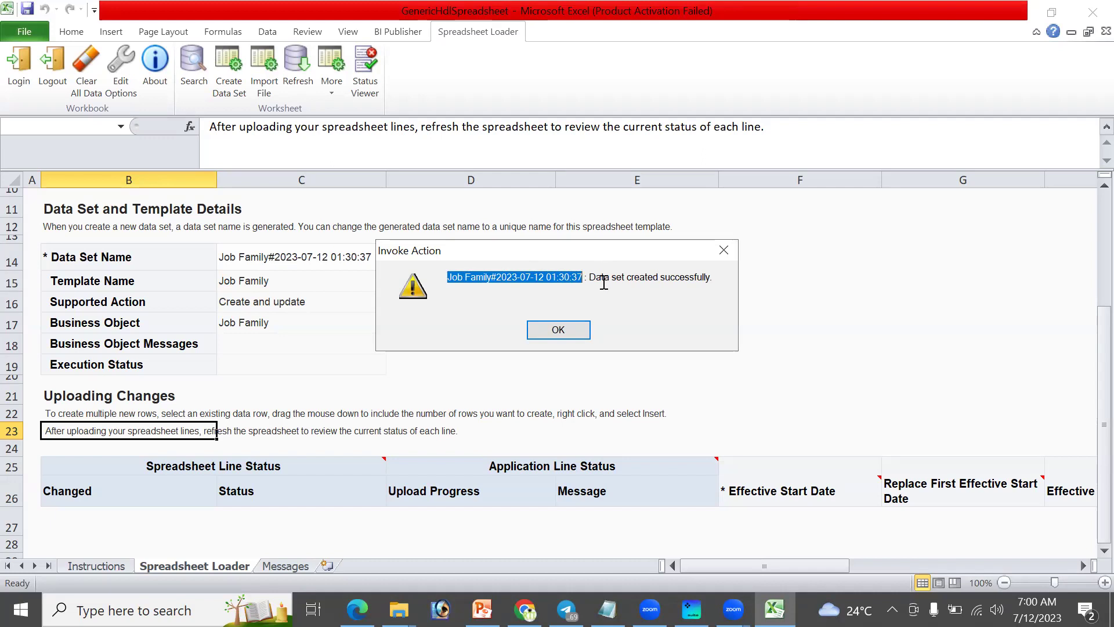
# Close the data set creation message and review the data set name, template, supported action, business object and execution status fields
pyautogui.click(551, 332)
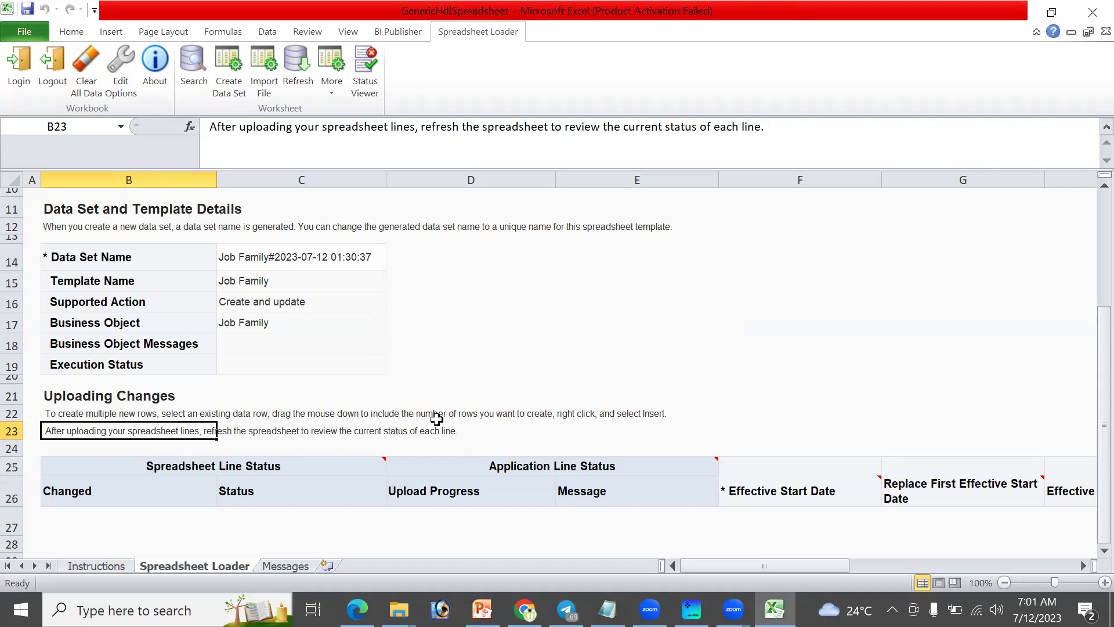
pyautogui.click(241, 258)
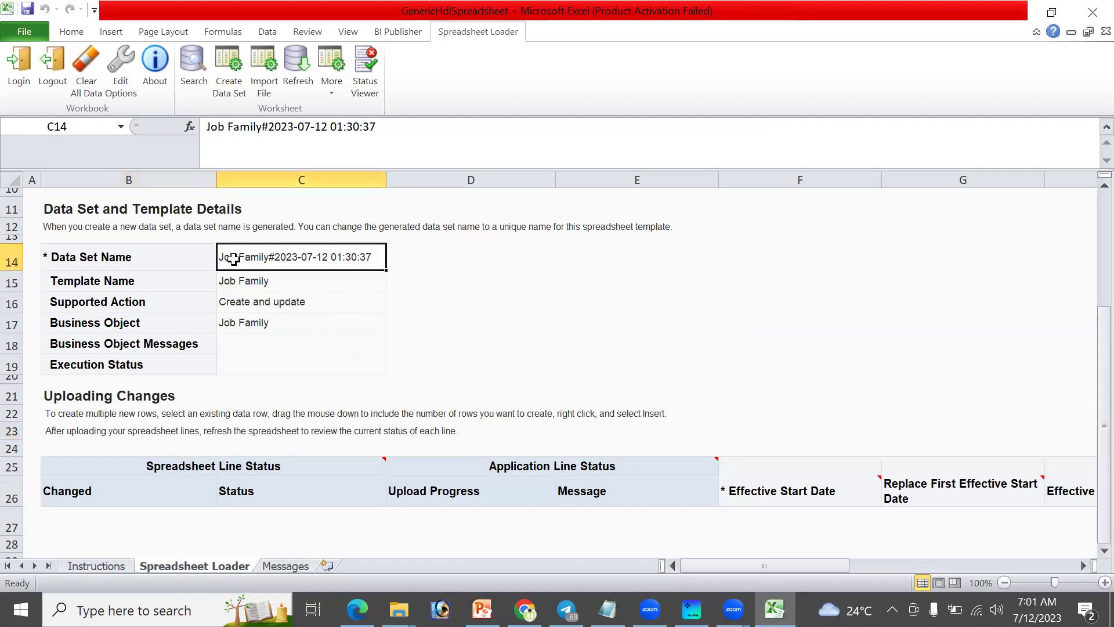
pyautogui.click(282, 284)
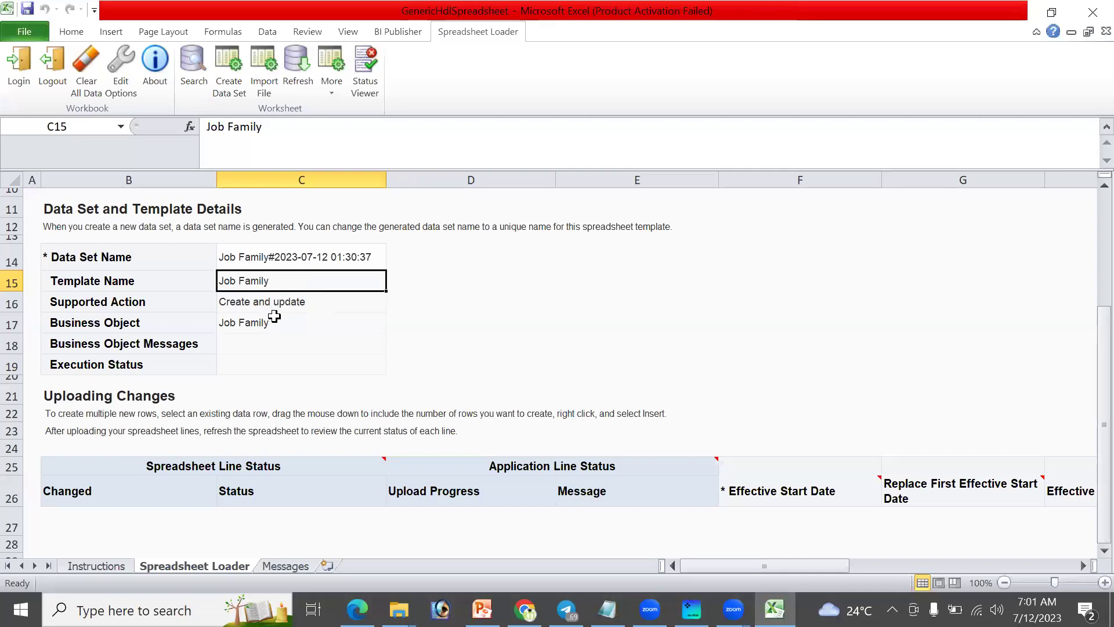
pyautogui.click(296, 306)
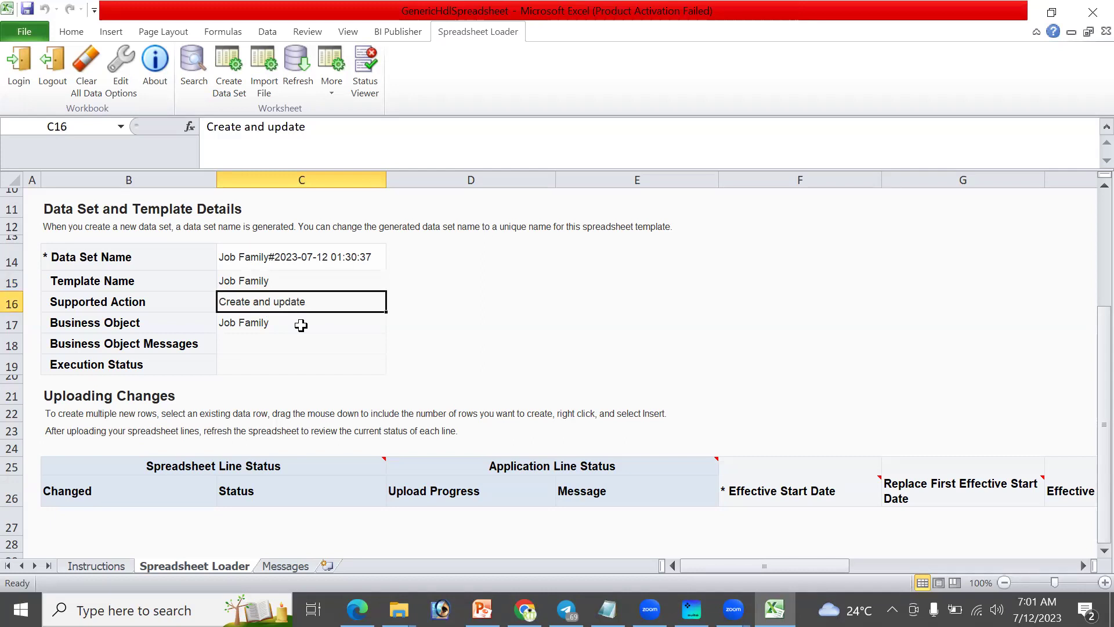
pyautogui.click(301, 326)
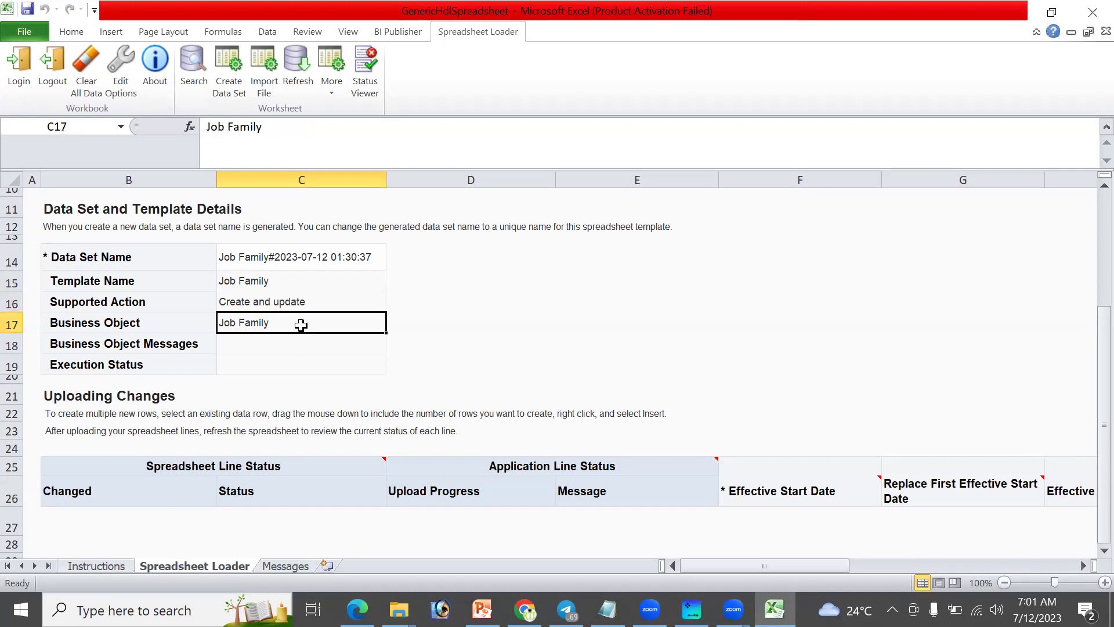
pyautogui.click(251, 363)
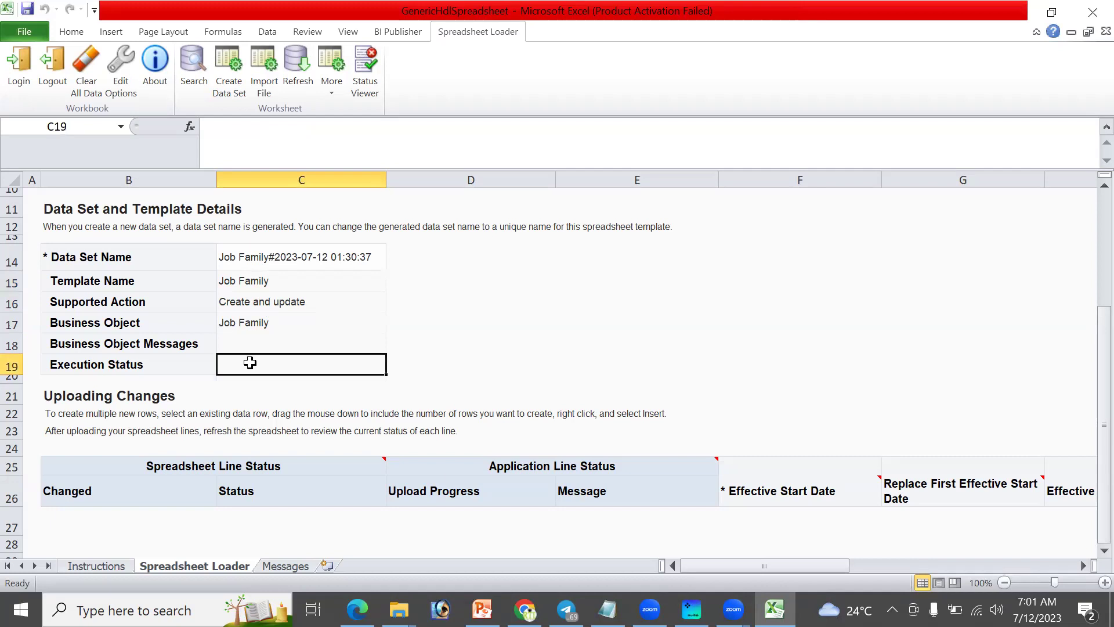
# Set the effective start date of the first data row to 11-Jan-2023, leaving the replace first effective start date blank
pyautogui.click(789, 524)
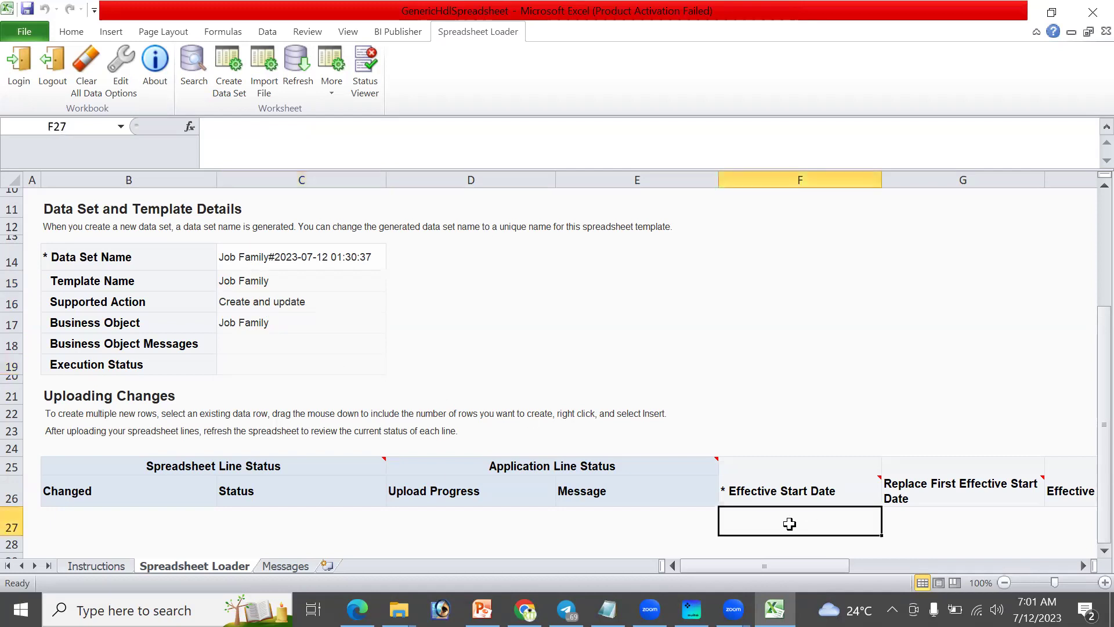
pyautogui.write('11-')
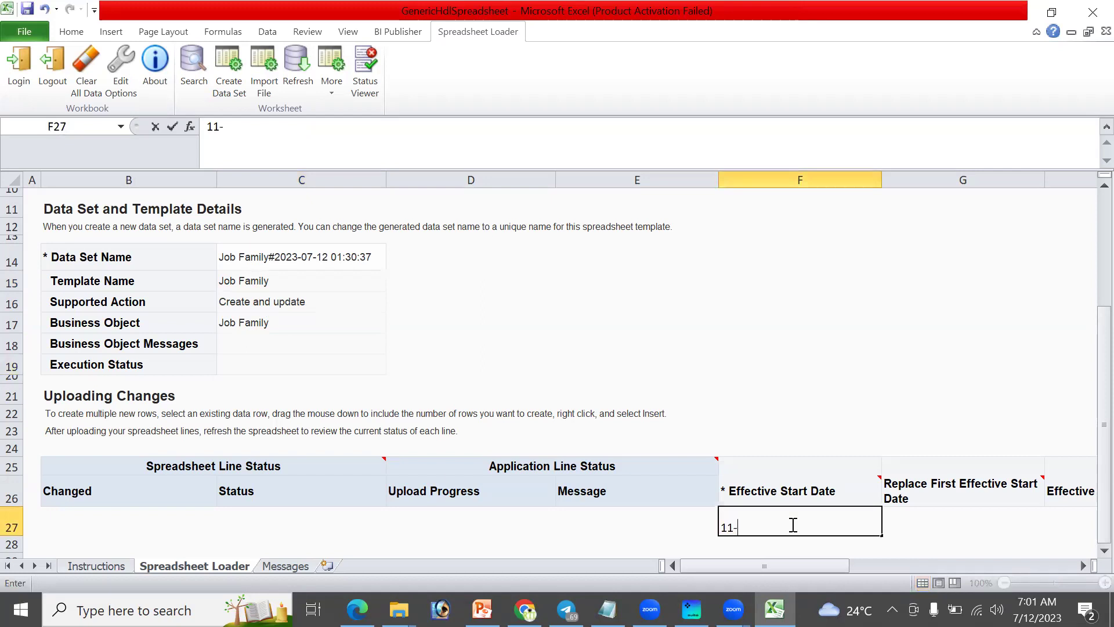
pyautogui.write('JAN-2023')
pyautogui.press('Tab')
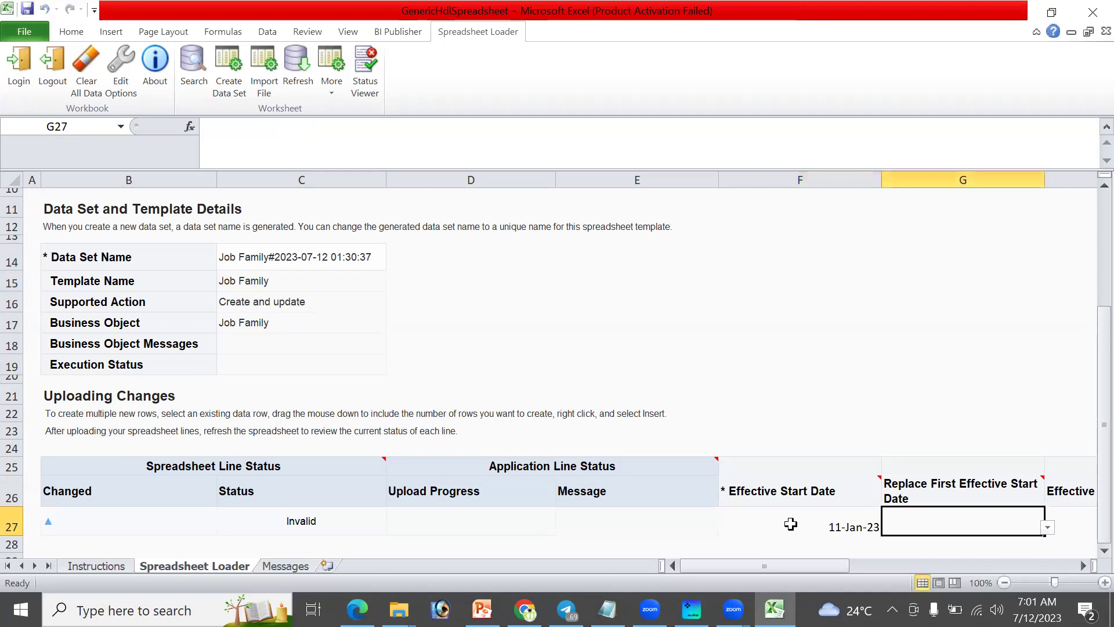
pyautogui.press('Tab')
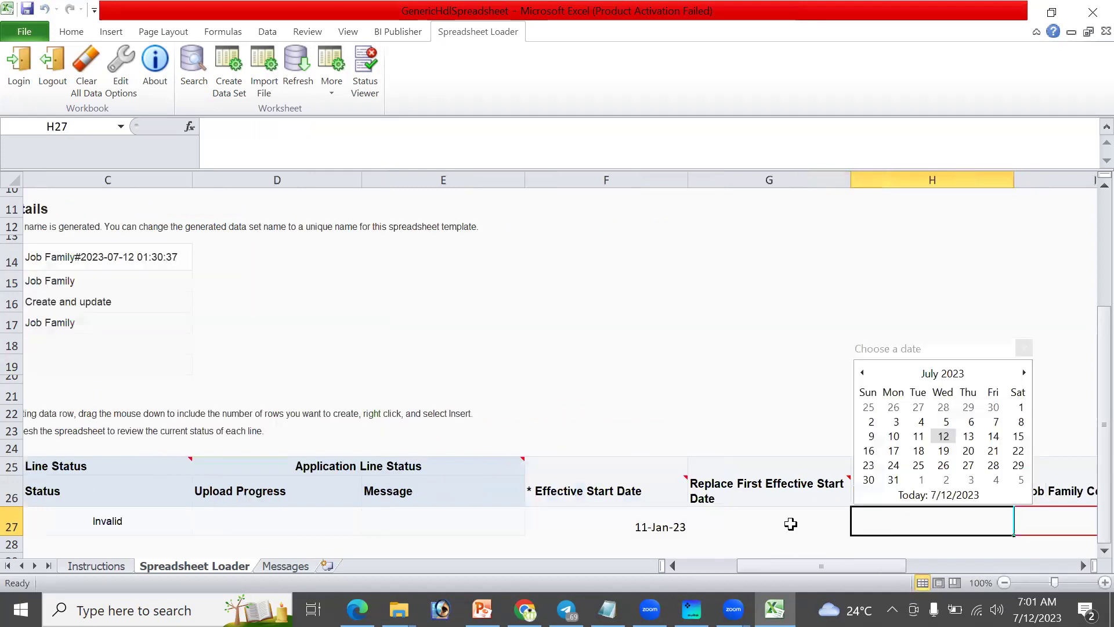
# Enter TATA_FIN_FAMILY as the job family code and TATA_FIN_FANMILY as the job family name in the first data row
pyautogui.press('Tab')
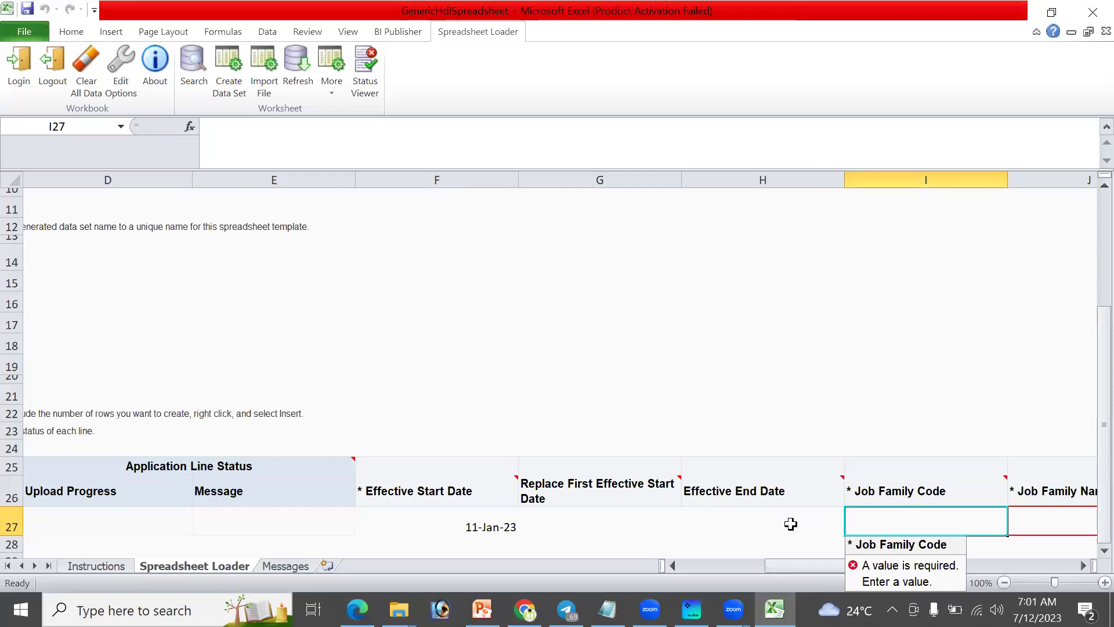
pyautogui.write('TATA')
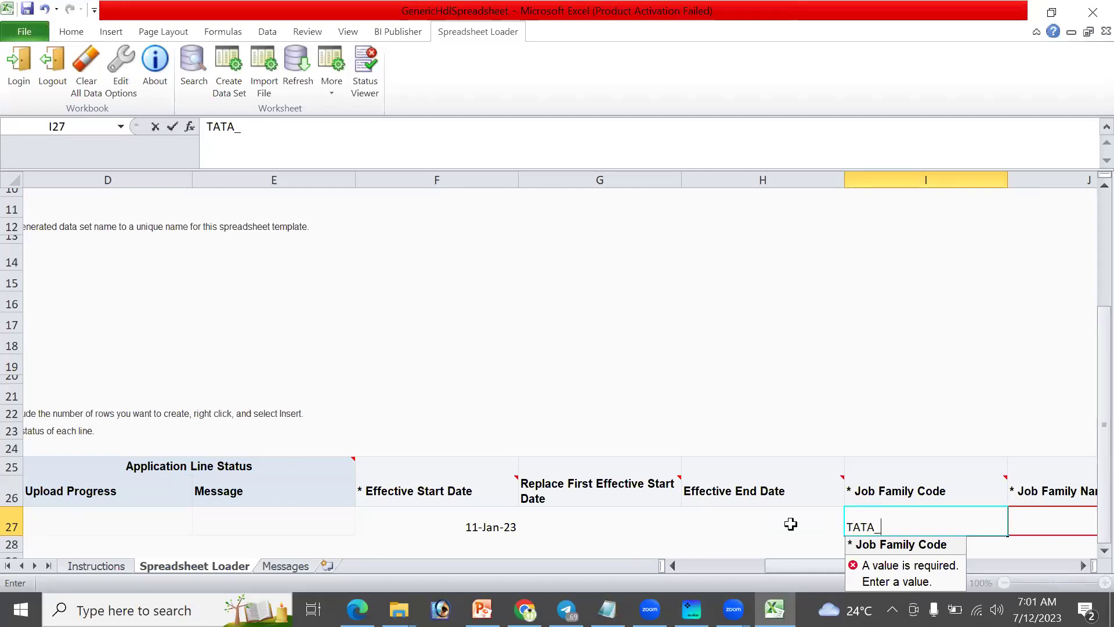
pyautogui.write('_FIN_FAMILY')
pyautogui.press('Tab')
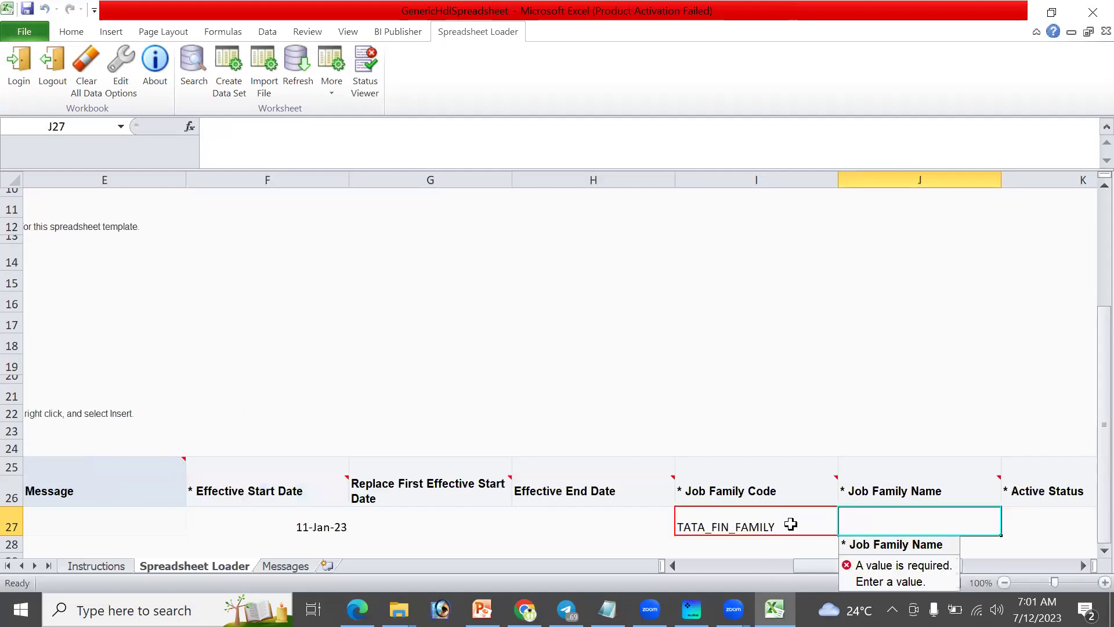
pyautogui.write('TATA_FIN_FANIK')
pyautogui.press('BackSpace')
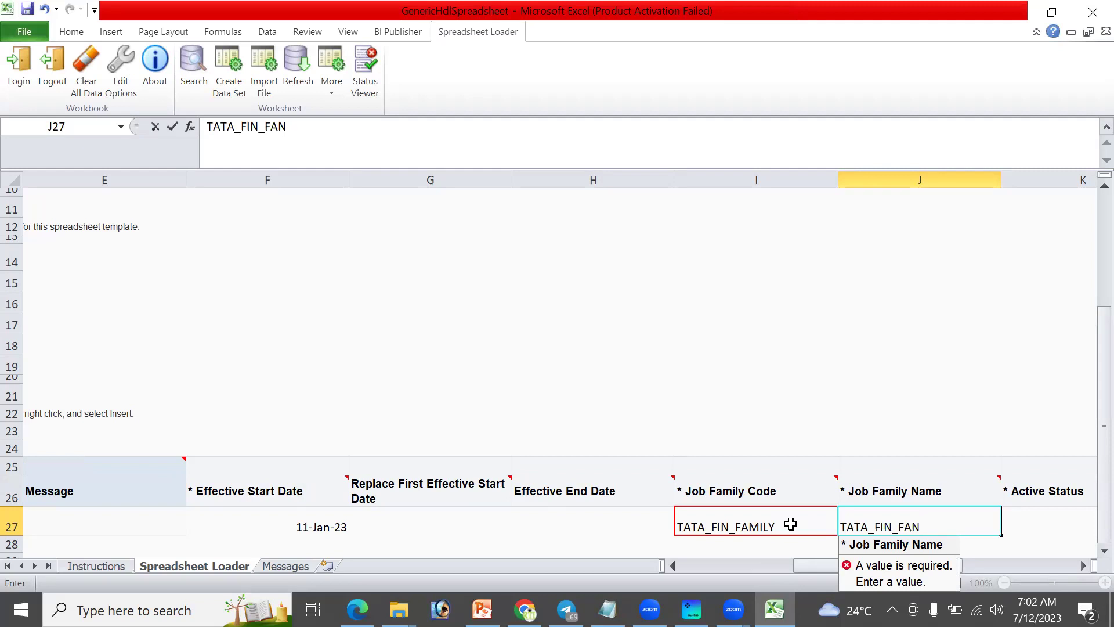
pyautogui.write('MILY')
pyautogui.press('Tab')
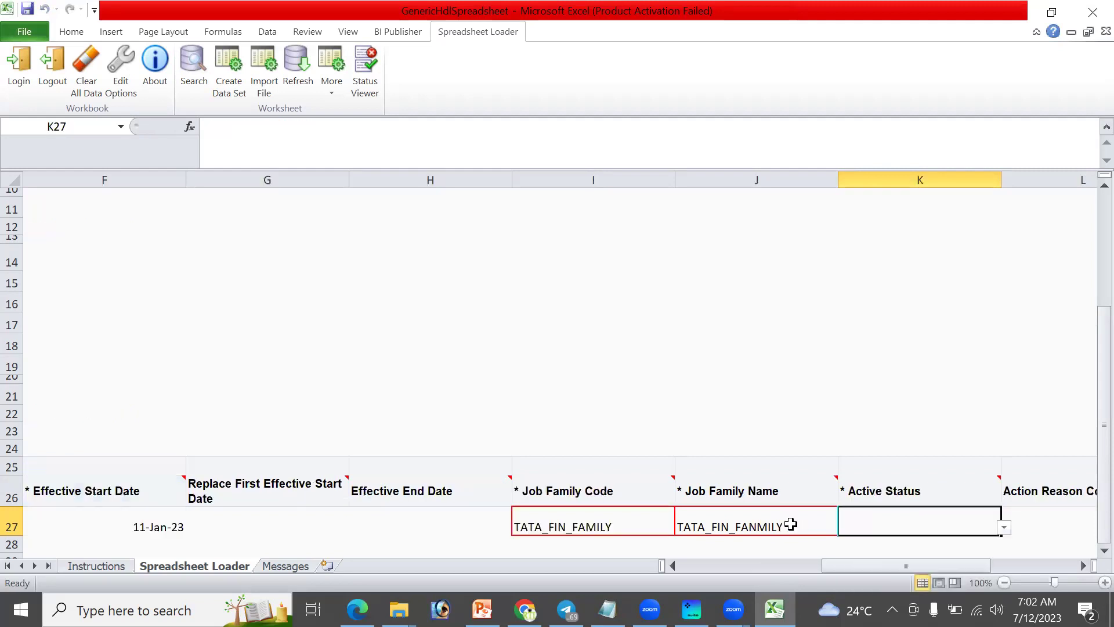
# Set the active status of the first job family row to Active
pyautogui.click(1004, 527)
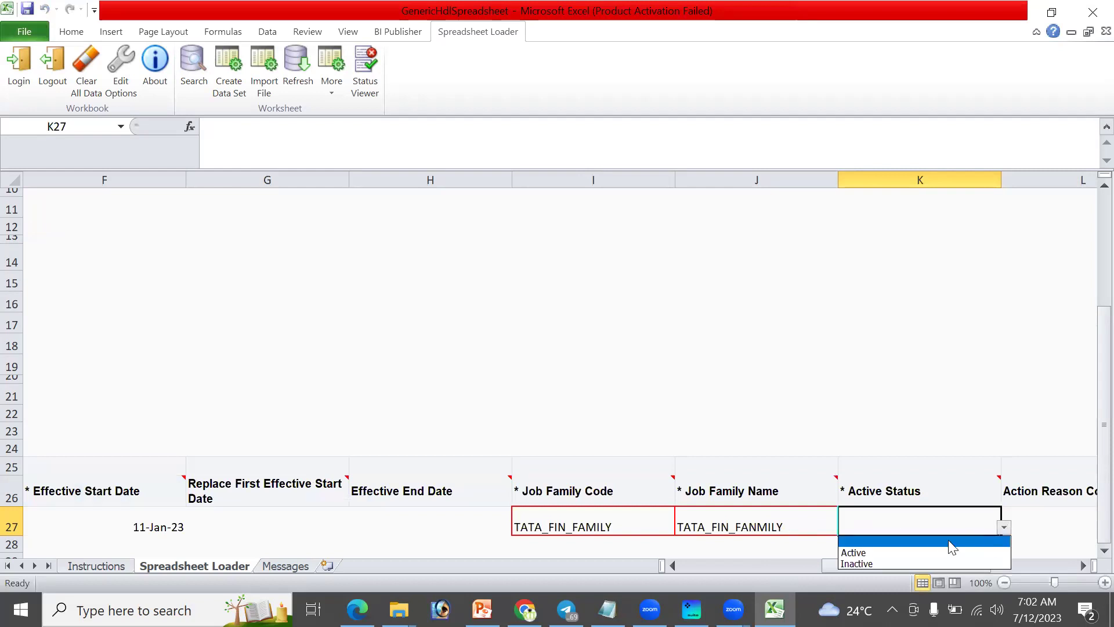
pyautogui.click(945, 553)
pyautogui.scroll(-3, 972, 470)
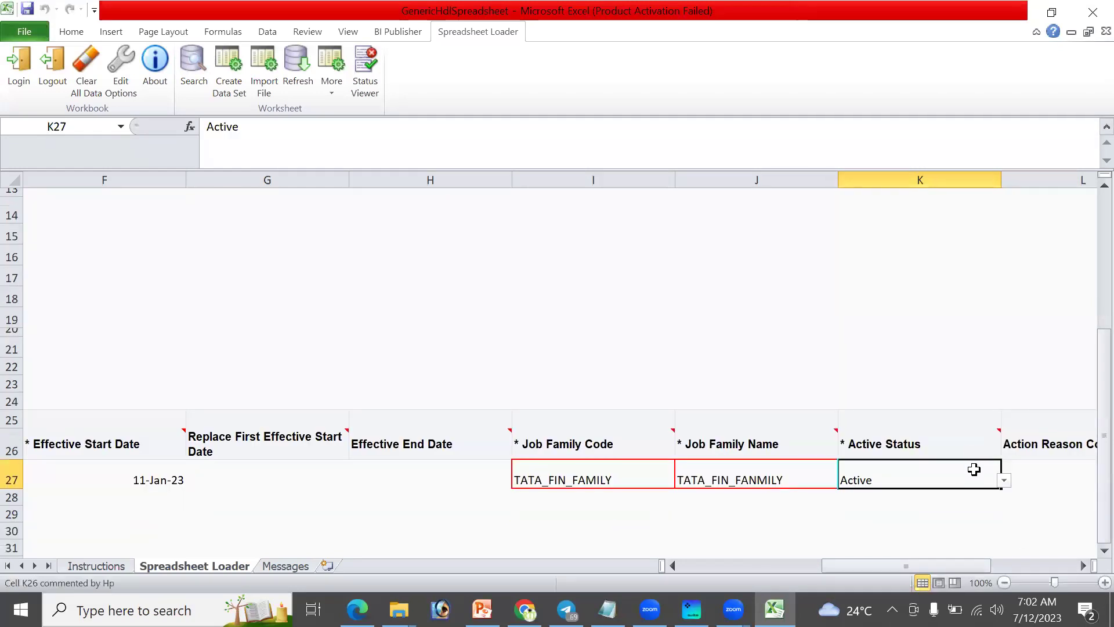
# Review the first job family row's code, name, active status, action reason code and effective date columns
pyautogui.click(1084, 566)
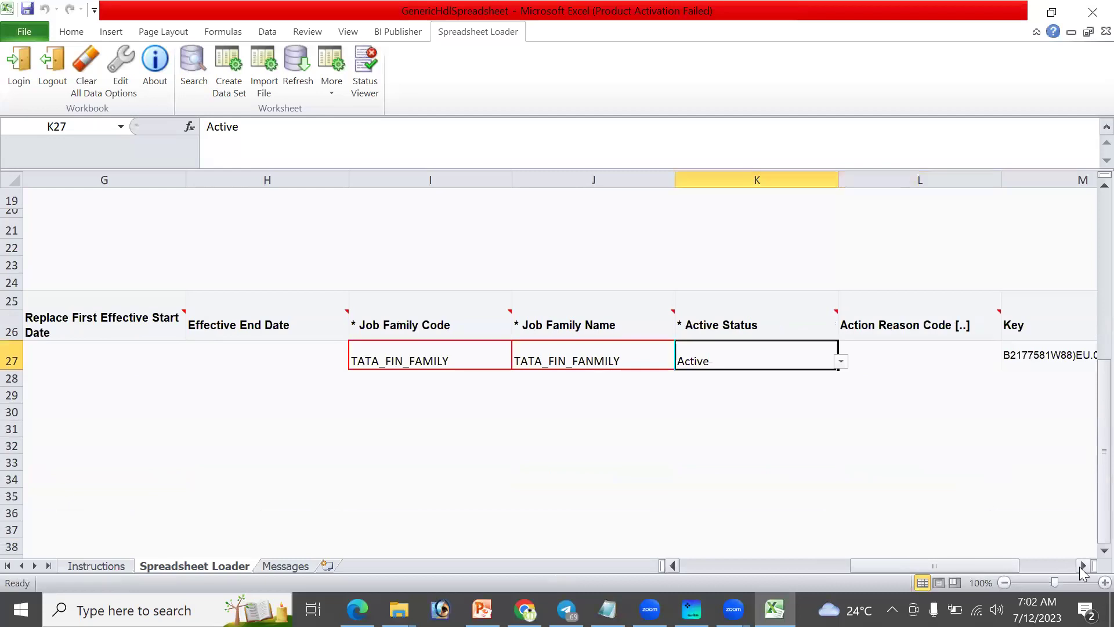
pyautogui.click(1083, 566)
pyautogui.click(389, 359)
pyautogui.moveTo(504, 317)
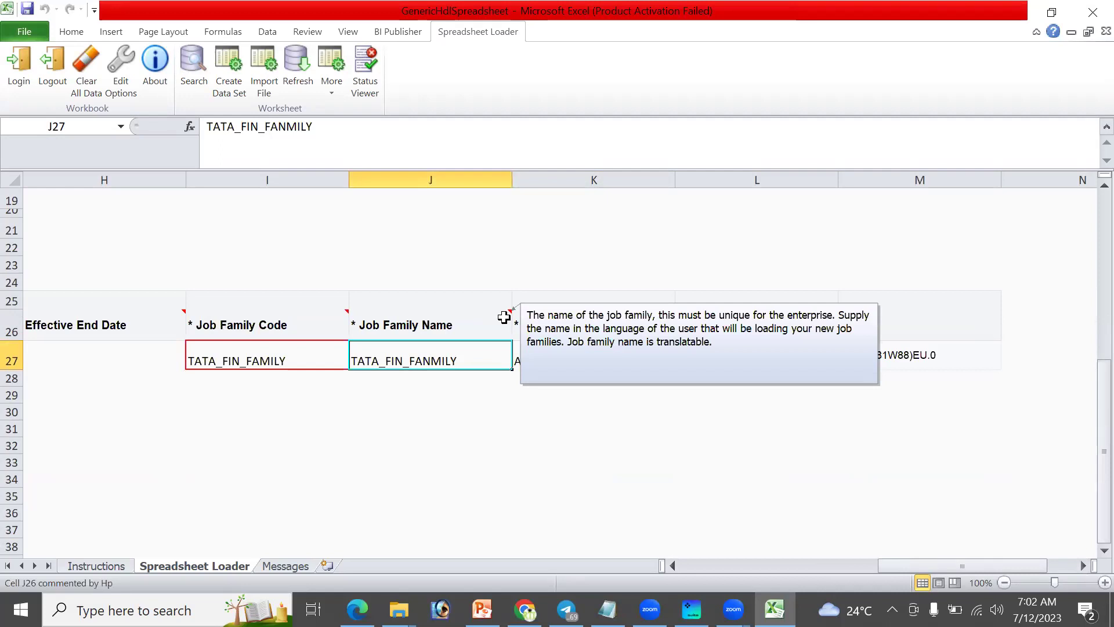
pyautogui.click(306, 347)
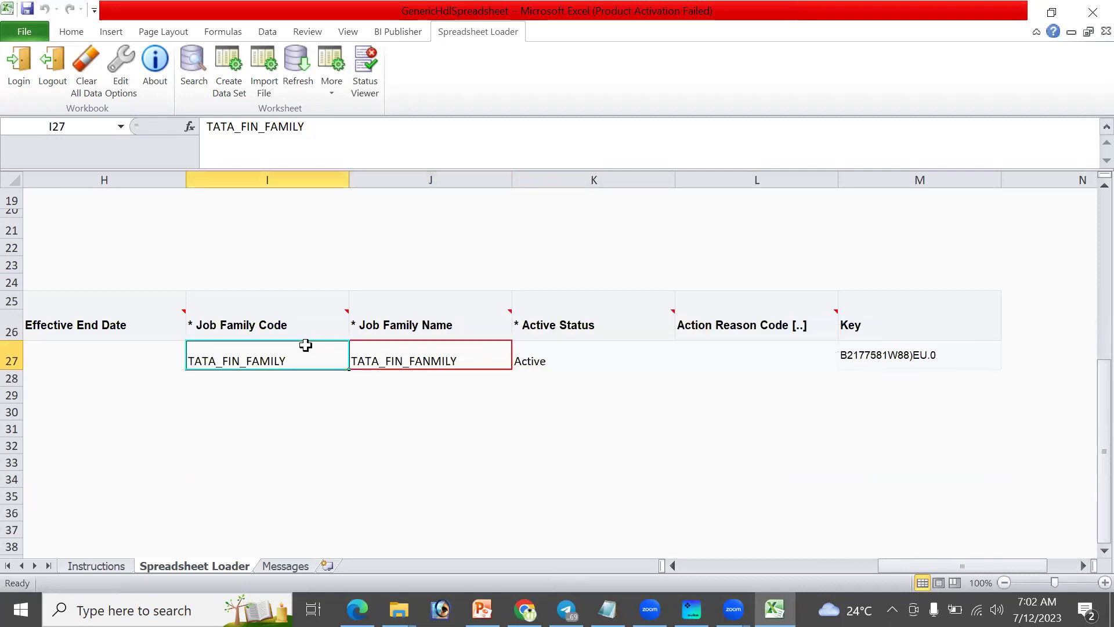
pyautogui.click(603, 361)
pyautogui.click(745, 367)
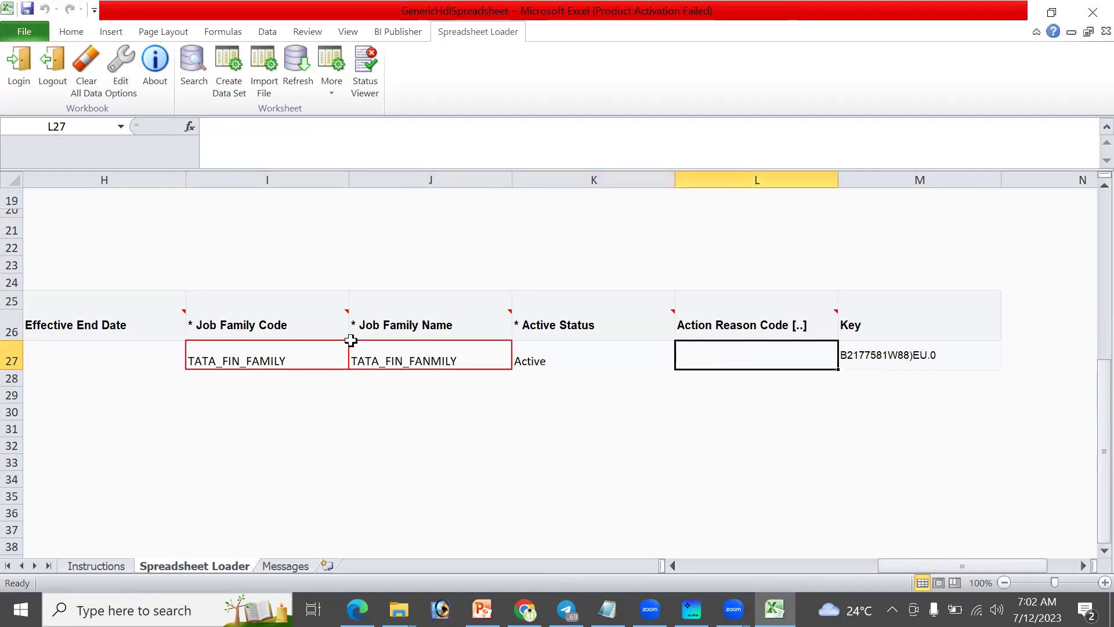
pyautogui.click(275, 358)
pyautogui.click(415, 360)
pyautogui.click(588, 361)
pyautogui.click(717, 364)
pyautogui.click(1081, 566)
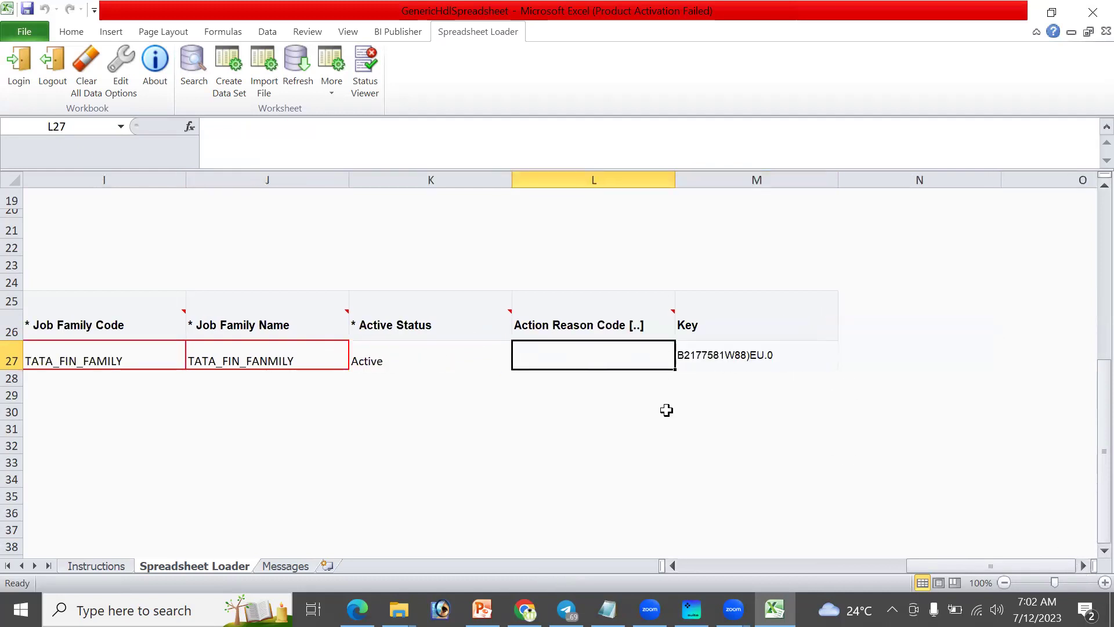
pyautogui.moveTo(919, 570); pyautogui.dragTo(756, 566)
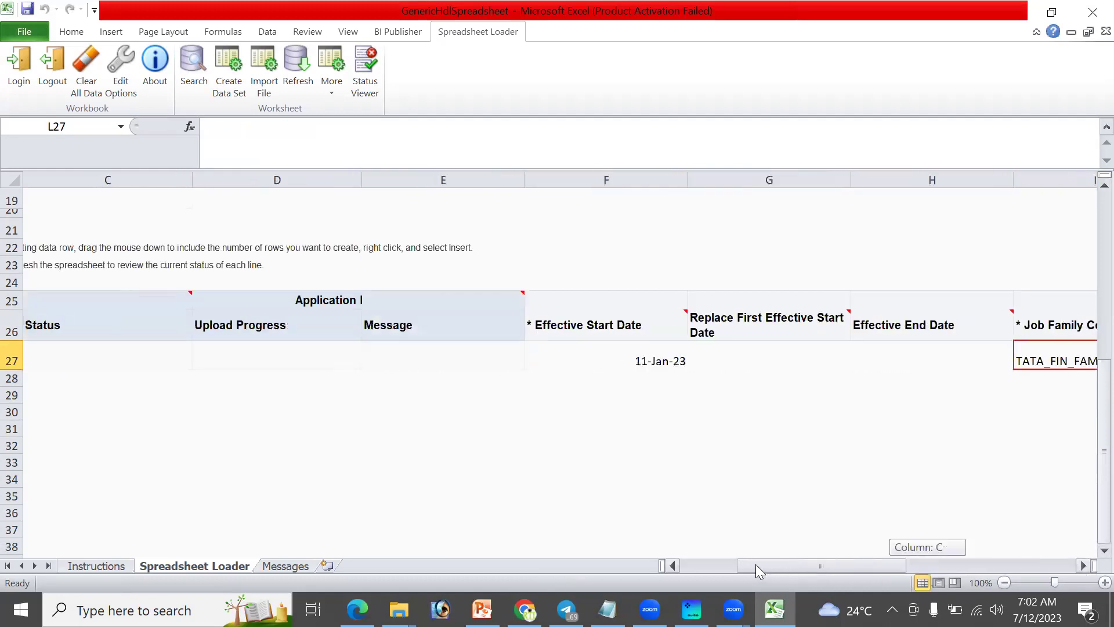
pyautogui.click(799, 365)
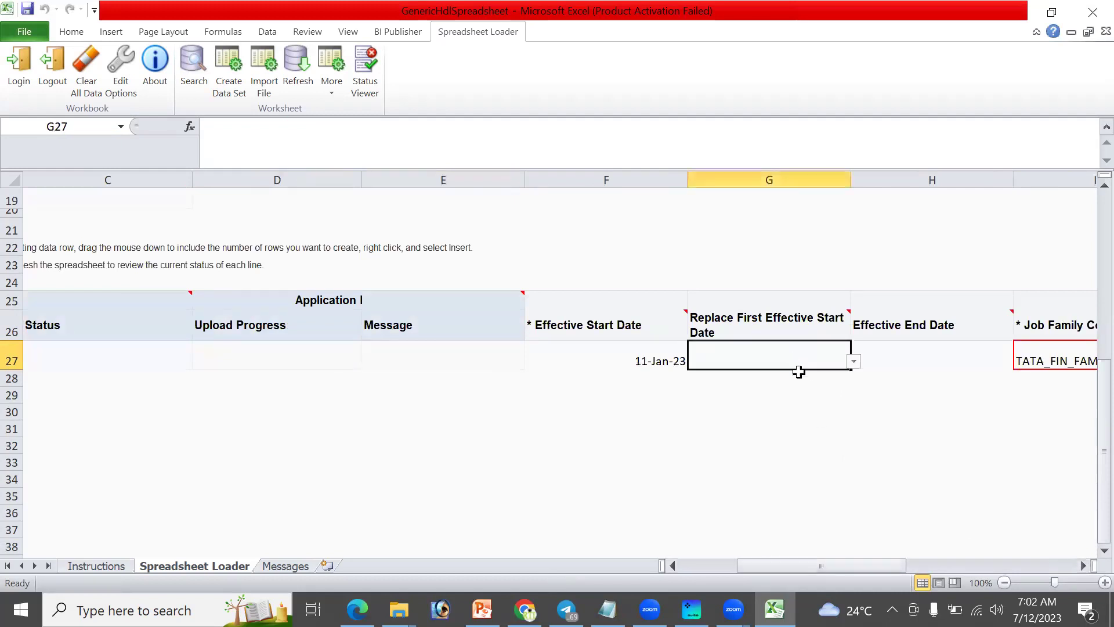
pyautogui.click(899, 360)
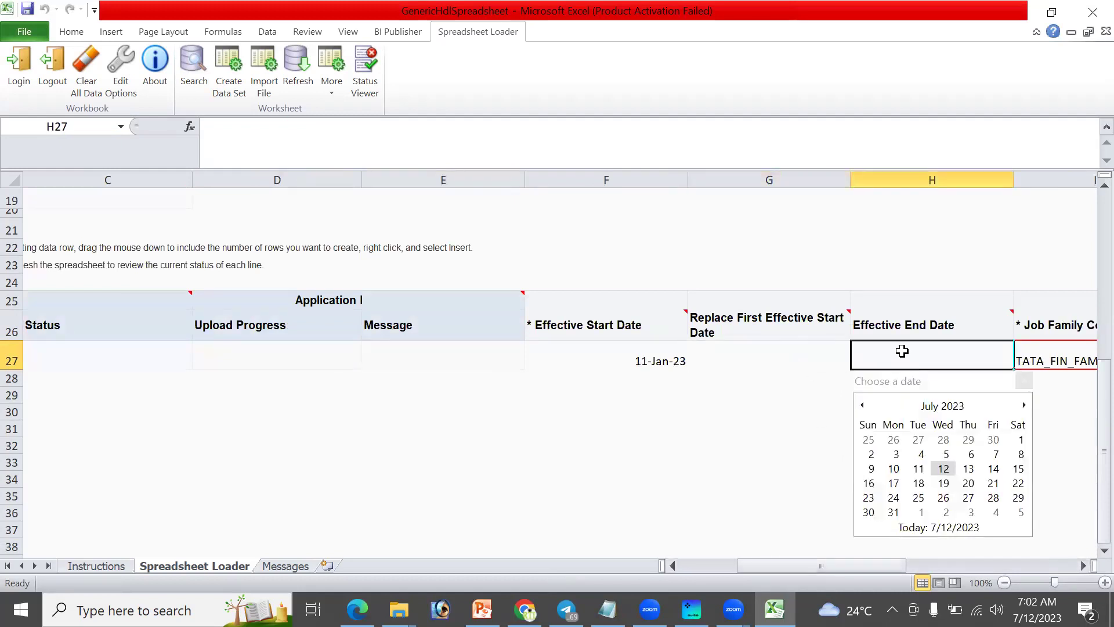
pyautogui.click(613, 354)
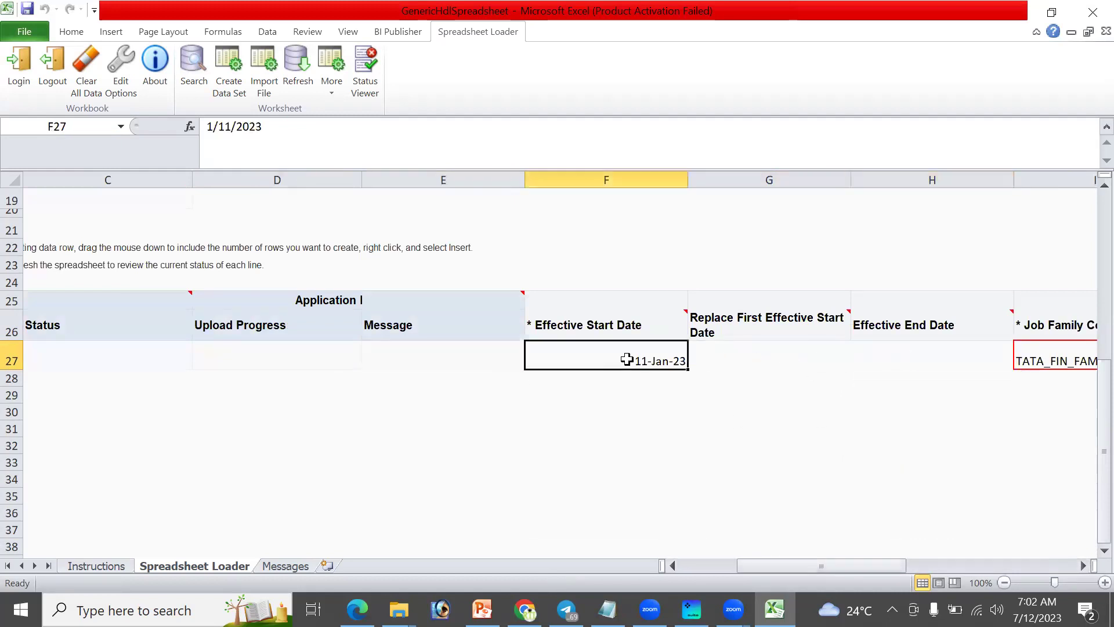
pyautogui.click(727, 567)
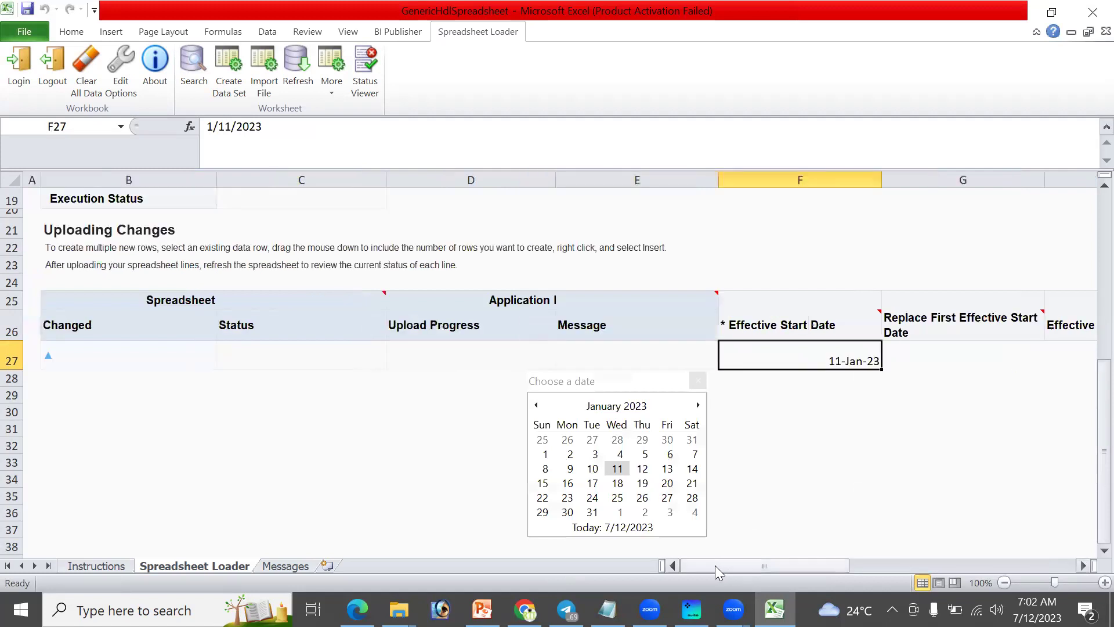
# Try to copy the first job family row's entries, from effective start date to active status, into row 28
pyautogui.click(805, 392)
pyautogui.click(865, 376)
pyautogui.click(1085, 565)
pyautogui.click(1085, 566)
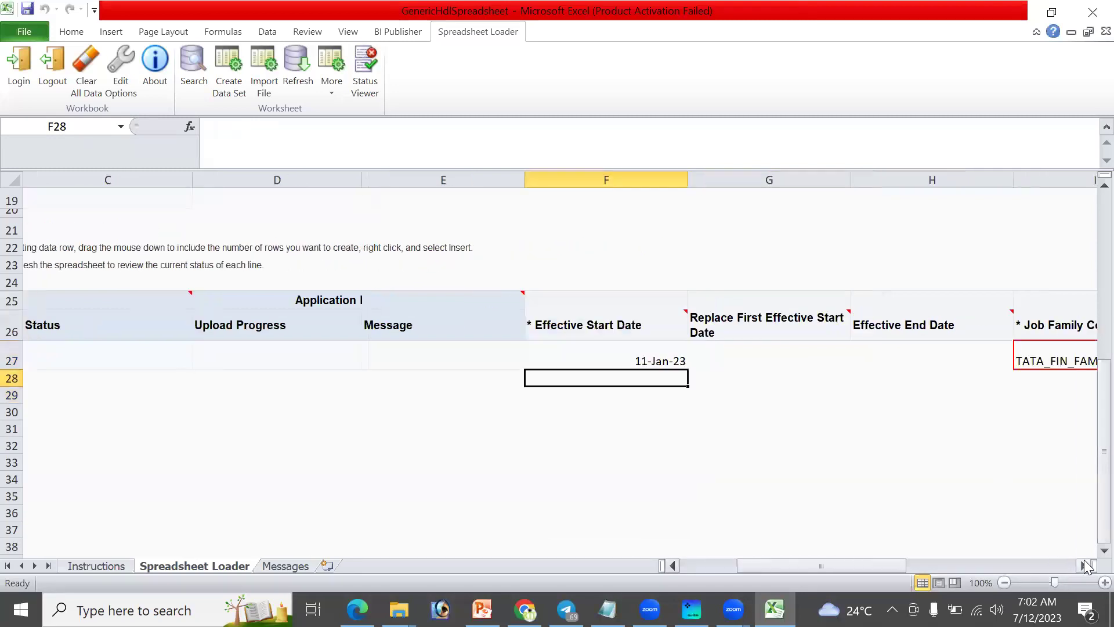
pyautogui.click(1085, 566)
pyautogui.moveTo(461, 351); pyautogui.dragTo(721, 349)
pyautogui.hotkey('ctrl', 'c')
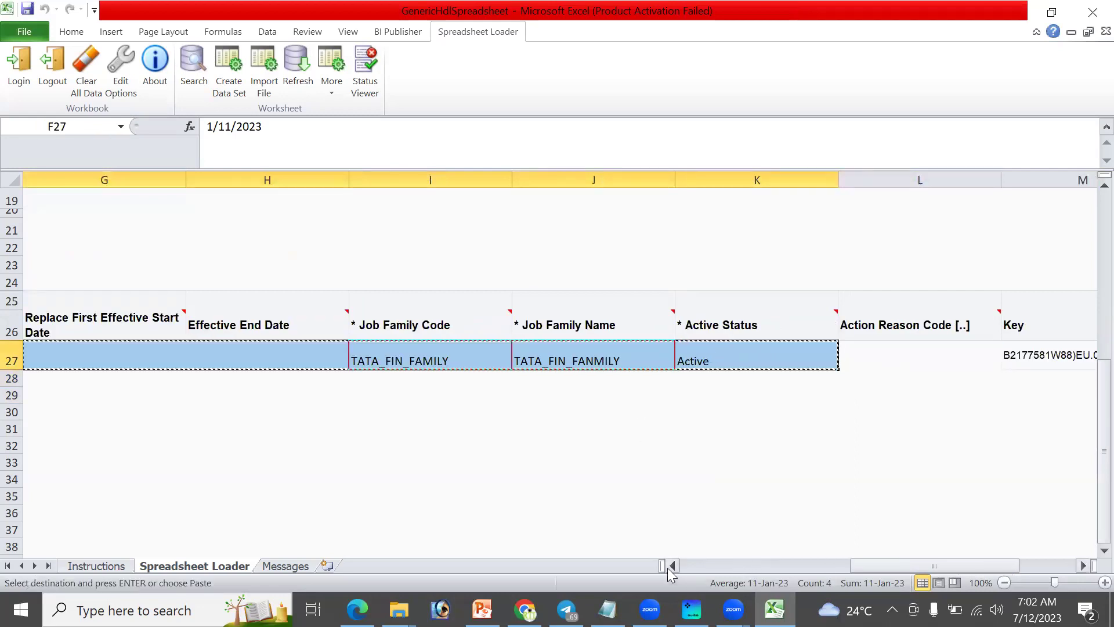
pyautogui.click(671, 567)
pyautogui.click(670, 567)
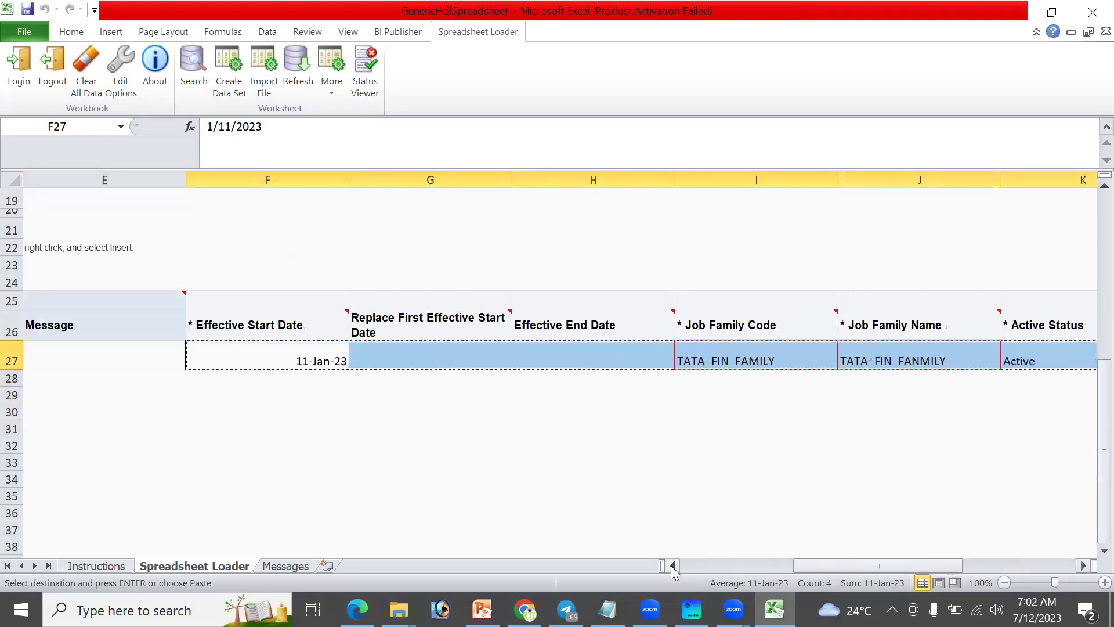
pyautogui.click(308, 378)
pyautogui.hotkey('ctrl', 'v')
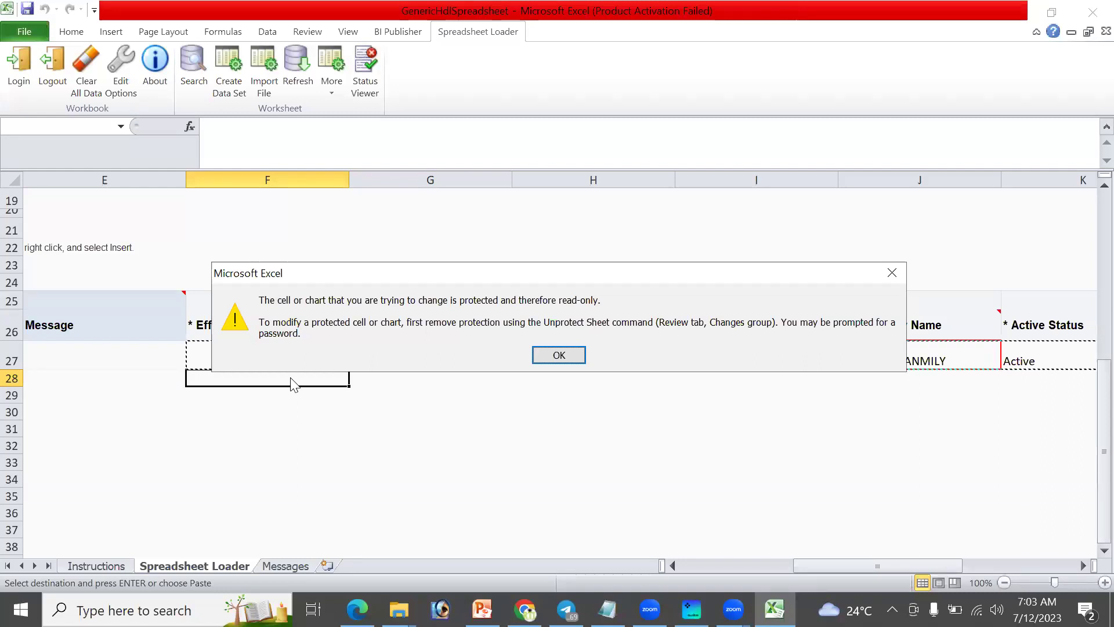
pyautogui.click(559, 354)
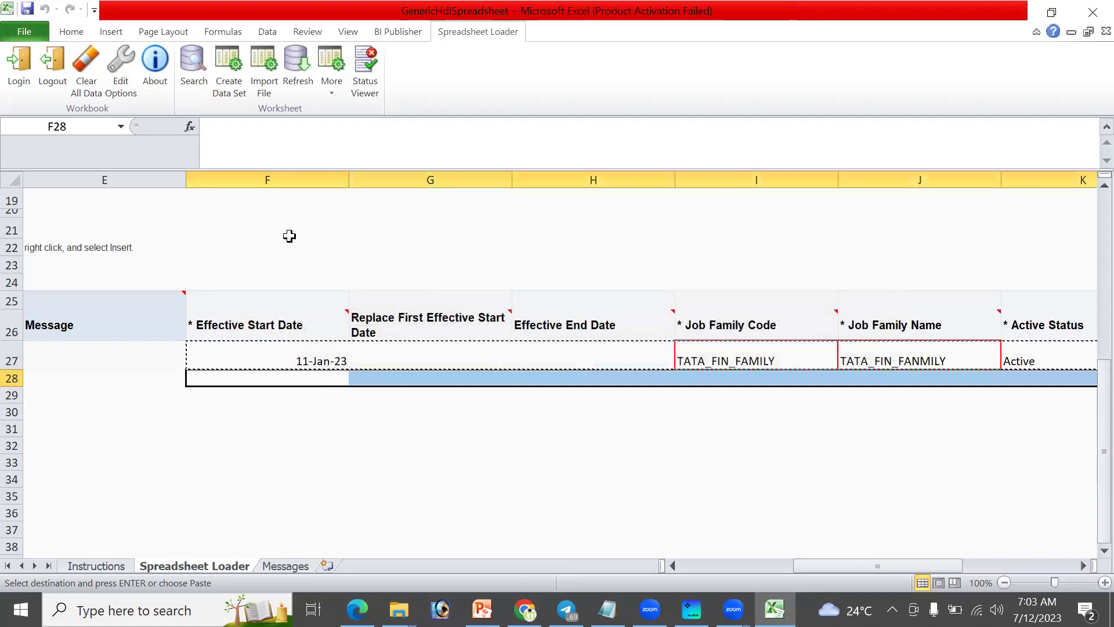
# Remove the protection from the Spreadsheet Loader sheet
pyautogui.click(269, 37)
pyautogui.click(309, 39)
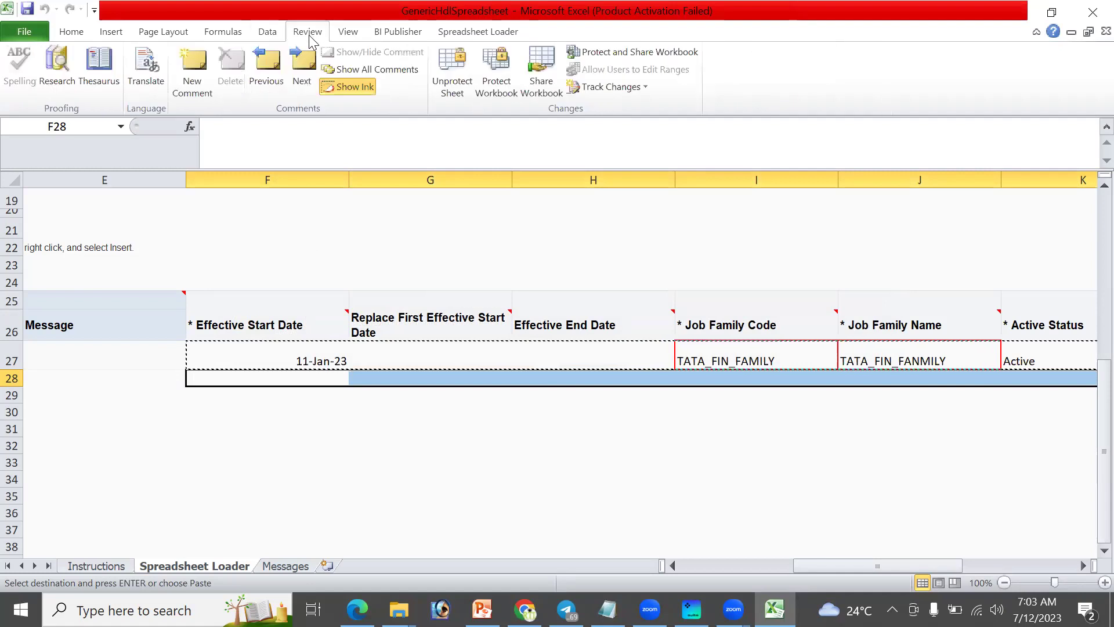
pyautogui.click(458, 69)
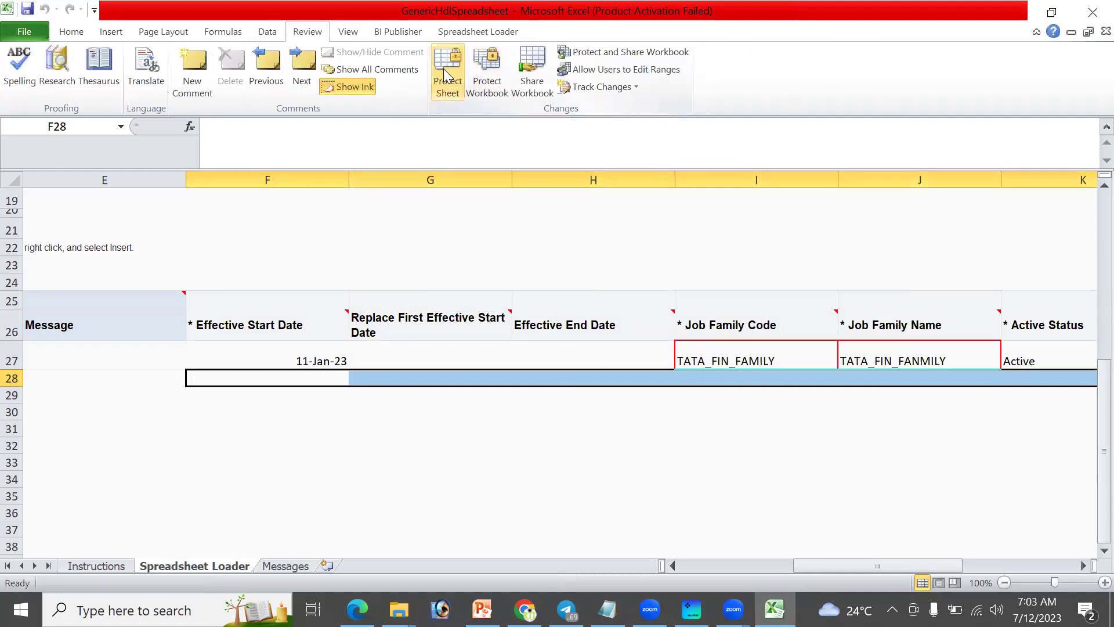
# Copy row 27's entries from effective start date to active status into row 28
pyautogui.moveTo(275, 361); pyautogui.dragTo(999, 359)
pyautogui.hotkey('ctrl', 'c')
pyautogui.click(293, 380)
pyautogui.press('Return')
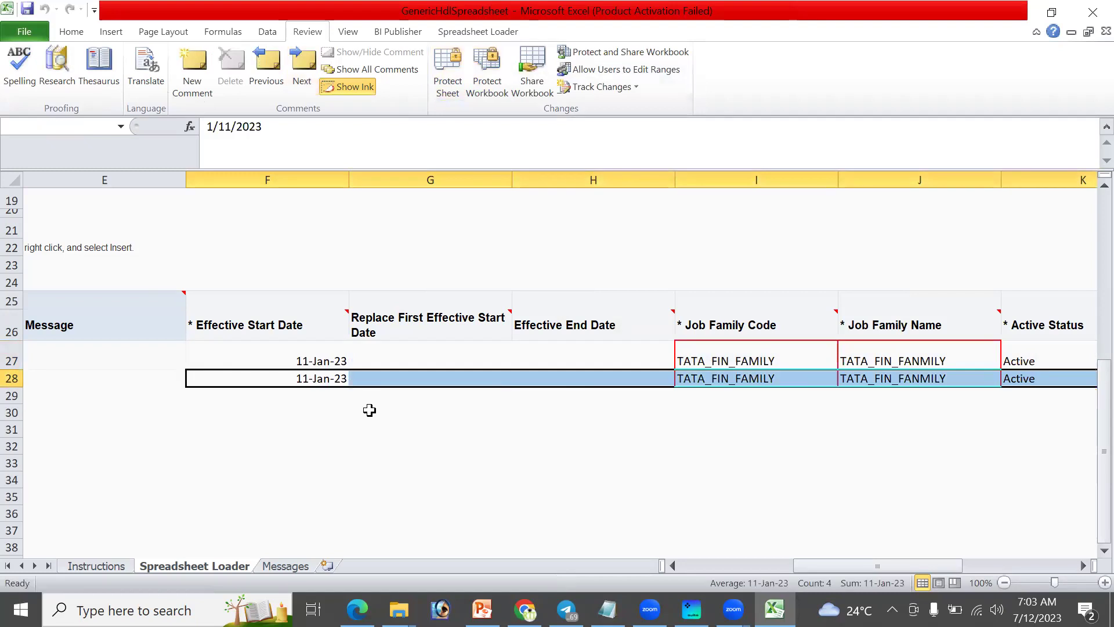
# Change the job family code in row 28 to PWC_FIN_FAMILY
pyautogui.doubleClick(705, 377)
pyautogui.moveTo(705, 378); pyautogui.dragTo(651, 373)
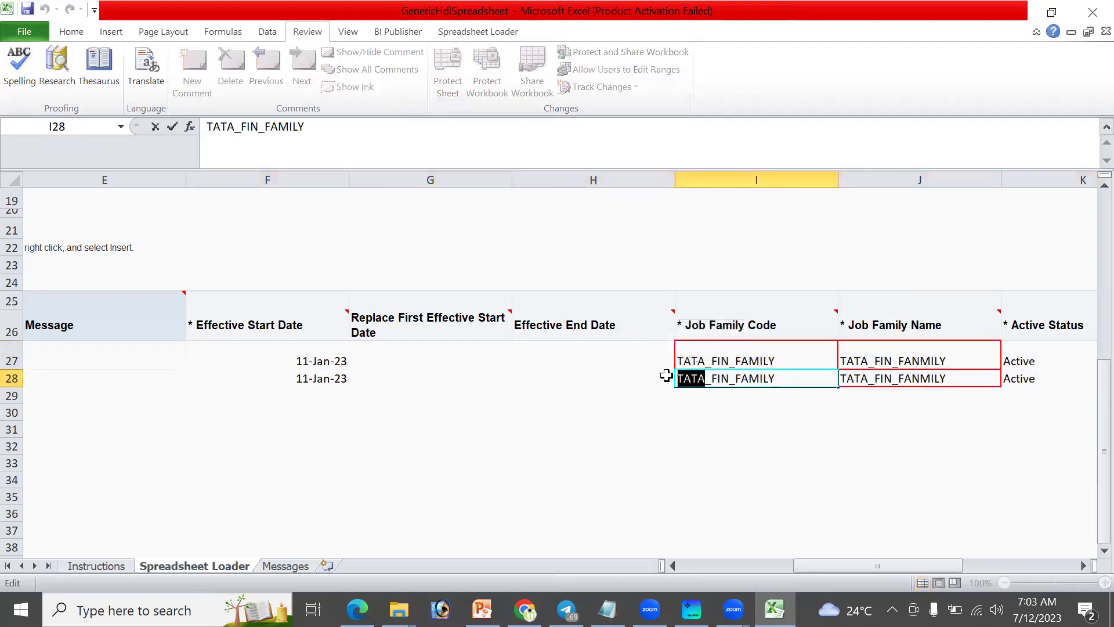
pyautogui.write('pwc')
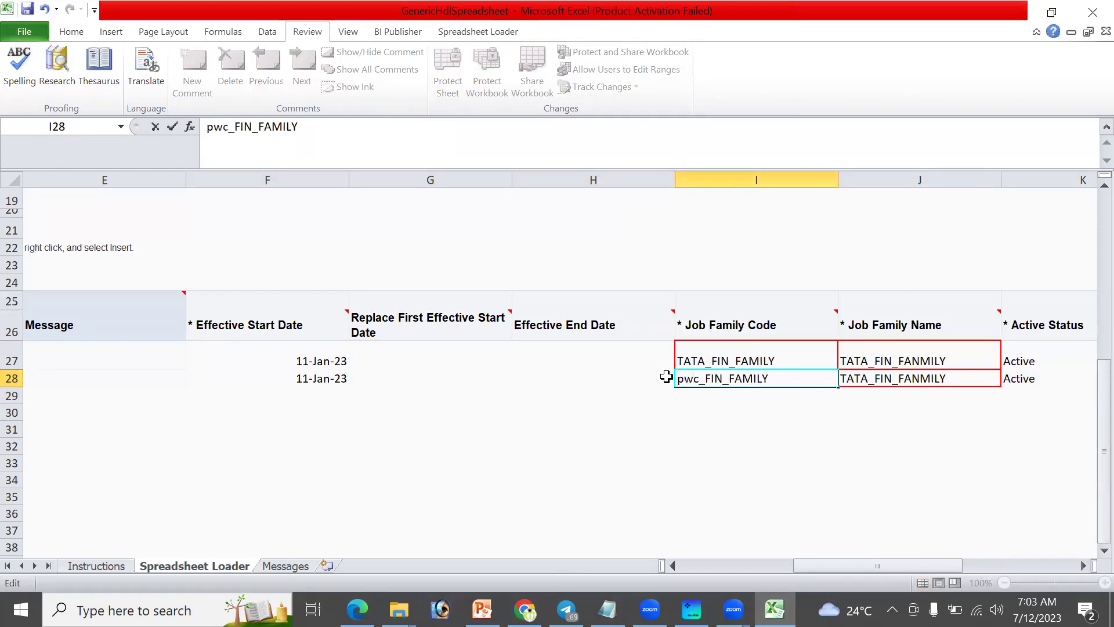
pyautogui.press('BackSpace')
pyautogui.press('BackSpace')
pyautogui.press('BackSpace')
pyautogui.write('PWC')
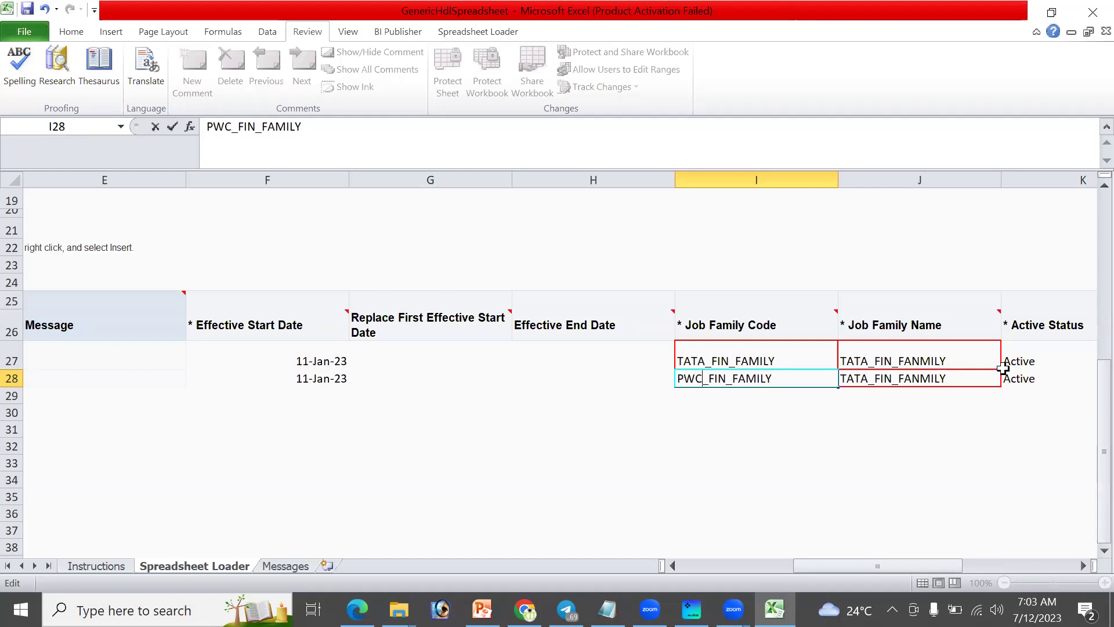
# Change the job family name in row 28 to PWC_FIN_FANMILY
pyautogui.click(872, 378)
pyautogui.doubleClick(871, 378)
pyautogui.moveTo(871, 378); pyautogui.dragTo(811, 381)
pyautogui.write('PWC')
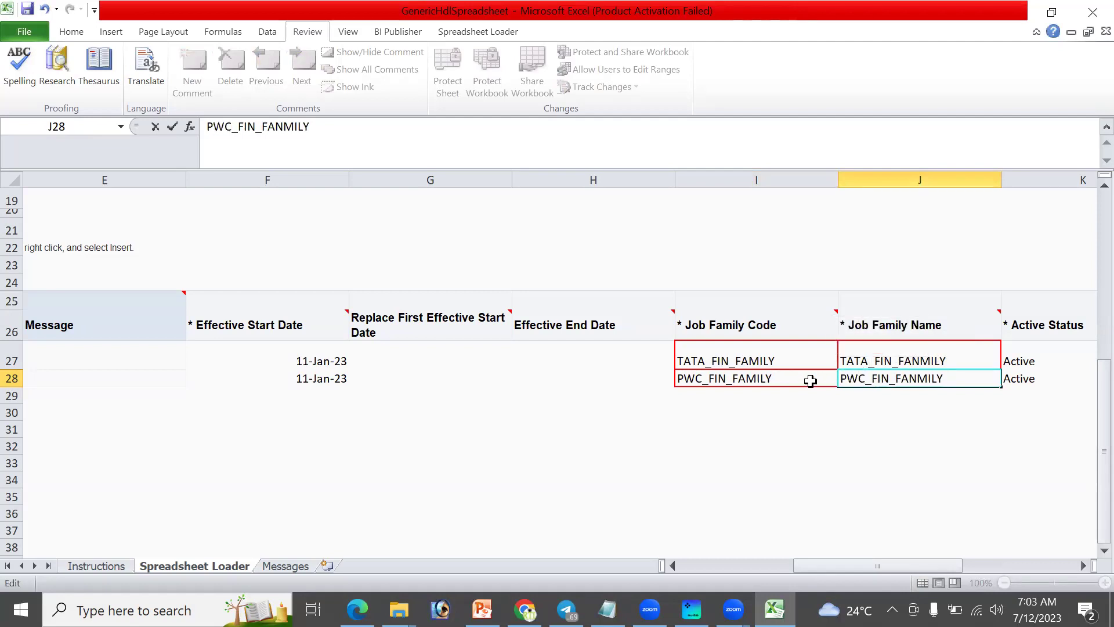
pyautogui.click(760, 378)
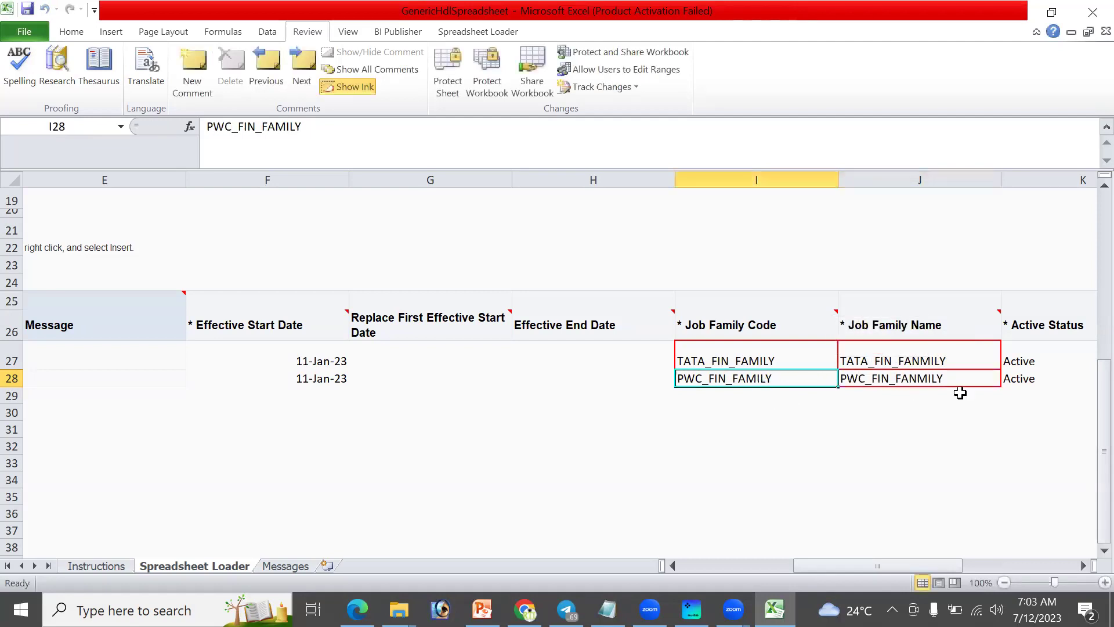
pyautogui.click(1029, 382)
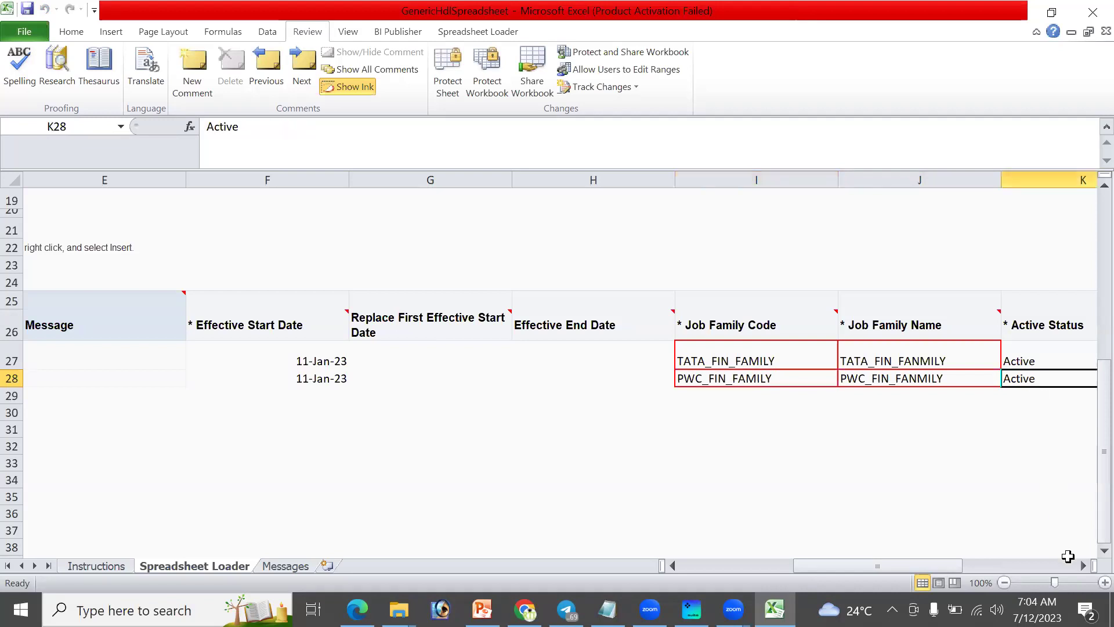
# Copy row 28's entries from effective start date to active status into row 29
pyautogui.click(1083, 566)
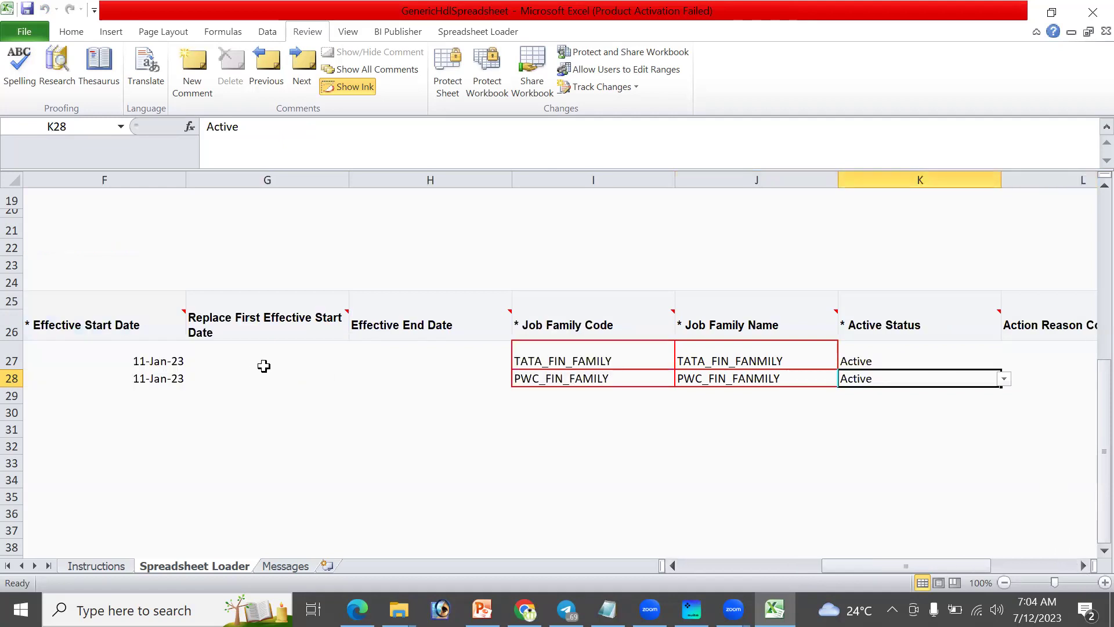
pyautogui.click(176, 389)
pyautogui.moveTo(166, 377); pyautogui.dragTo(877, 378)
pyautogui.hotkey('ctrl', 'c')
pyautogui.click(162, 395)
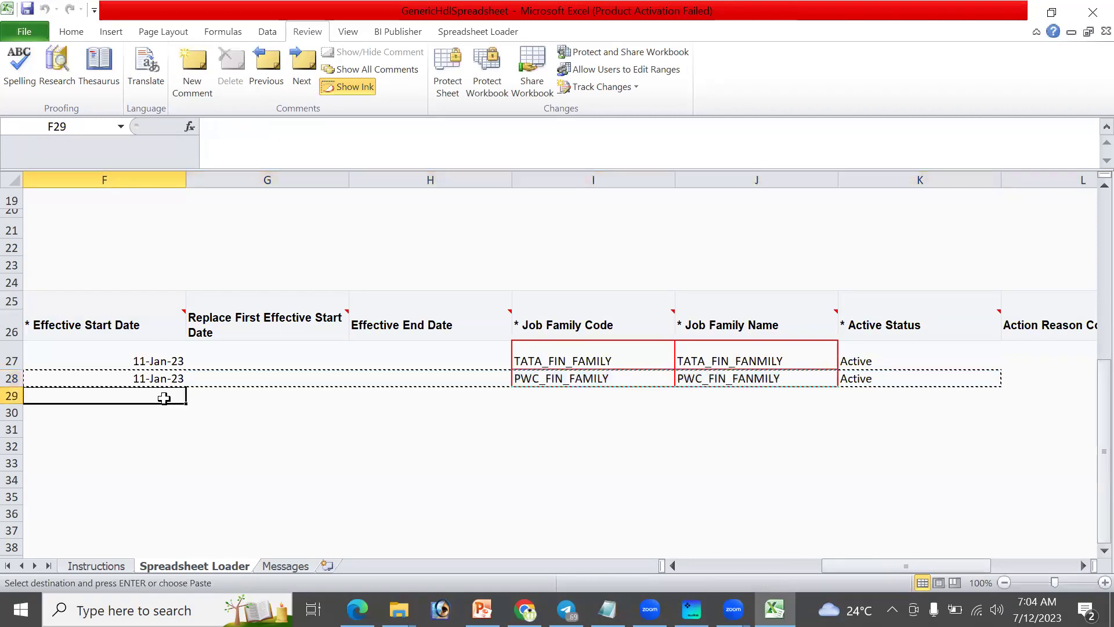
pyautogui.press('Return')
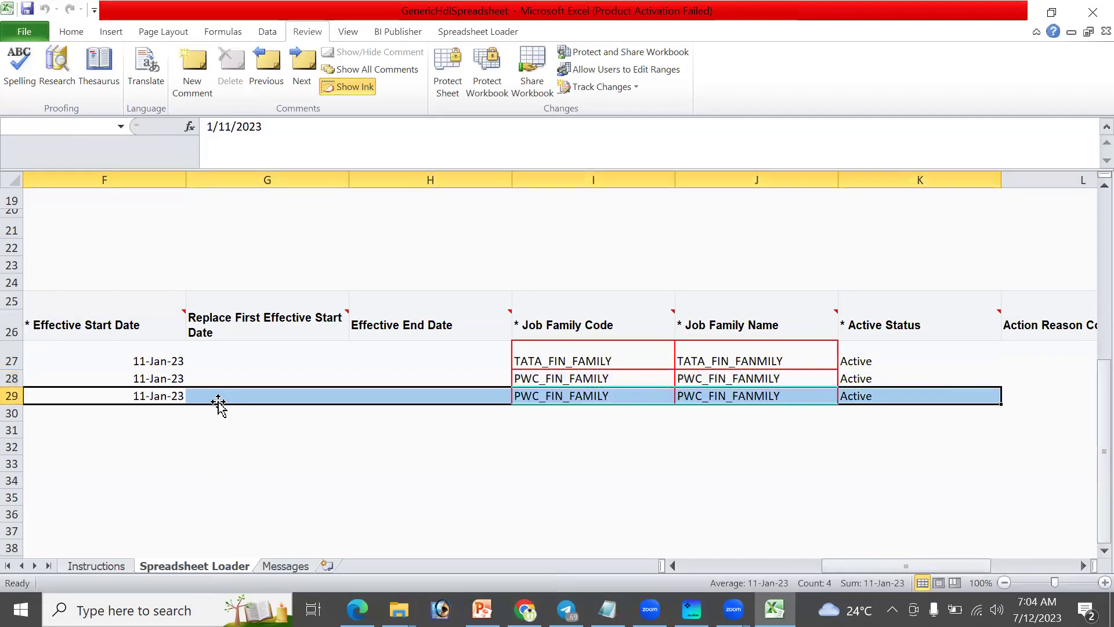
# Set the effective start date to 1/11/2021 in row 29 and to 1/11/2022 in row 28
pyautogui.click(157, 397)
pyautogui.doubleClick(158, 397)
pyautogui.moveTo(175, 395); pyautogui.dragTo(192, 394)
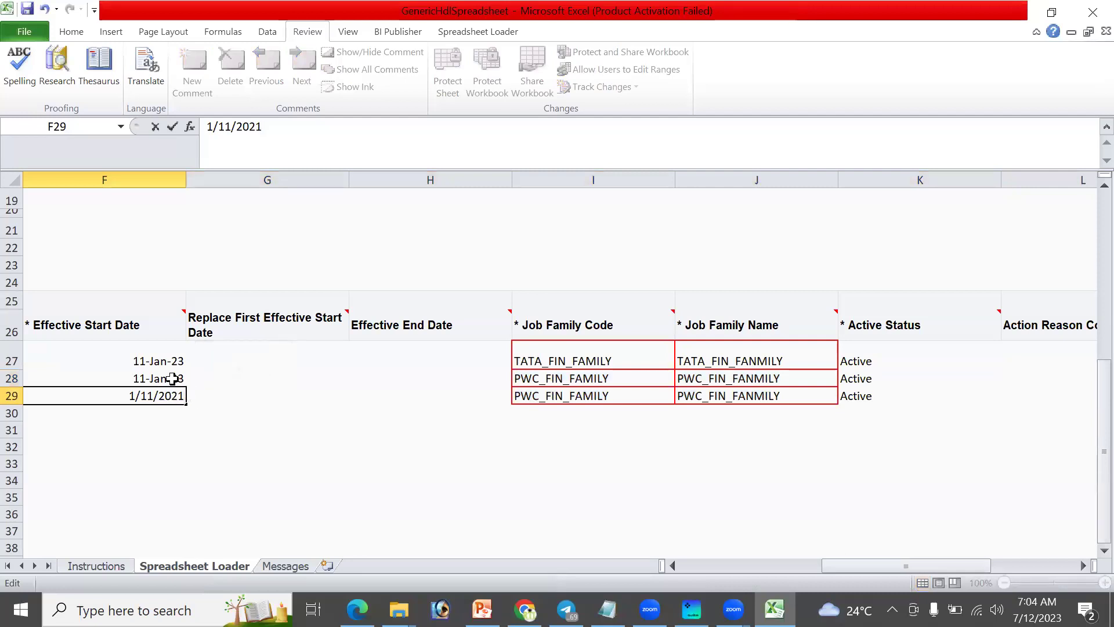
pyautogui.doubleClick(185, 378)
pyautogui.moveTo(171, 378); pyautogui.dragTo(196, 381)
pyautogui.write('22')
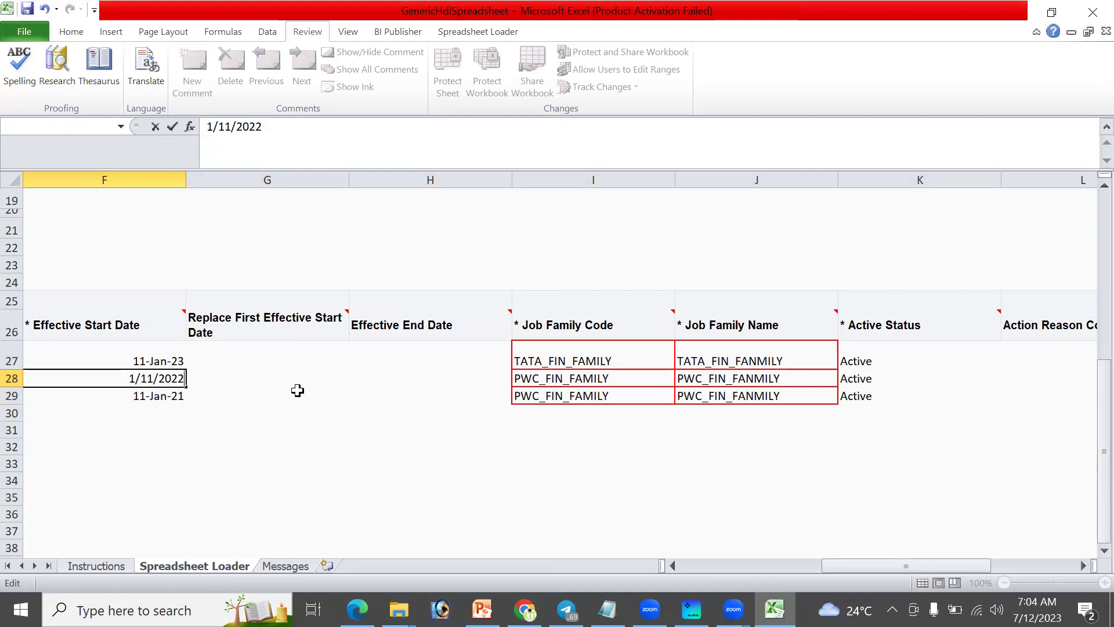
# Set both the job family code and the job family name in row 29 to WIPRO_SALES
pyautogui.doubleClick(641, 398)
pyautogui.moveTo(643, 400); pyautogui.dragTo(455, 392)
pyautogui.write('W')
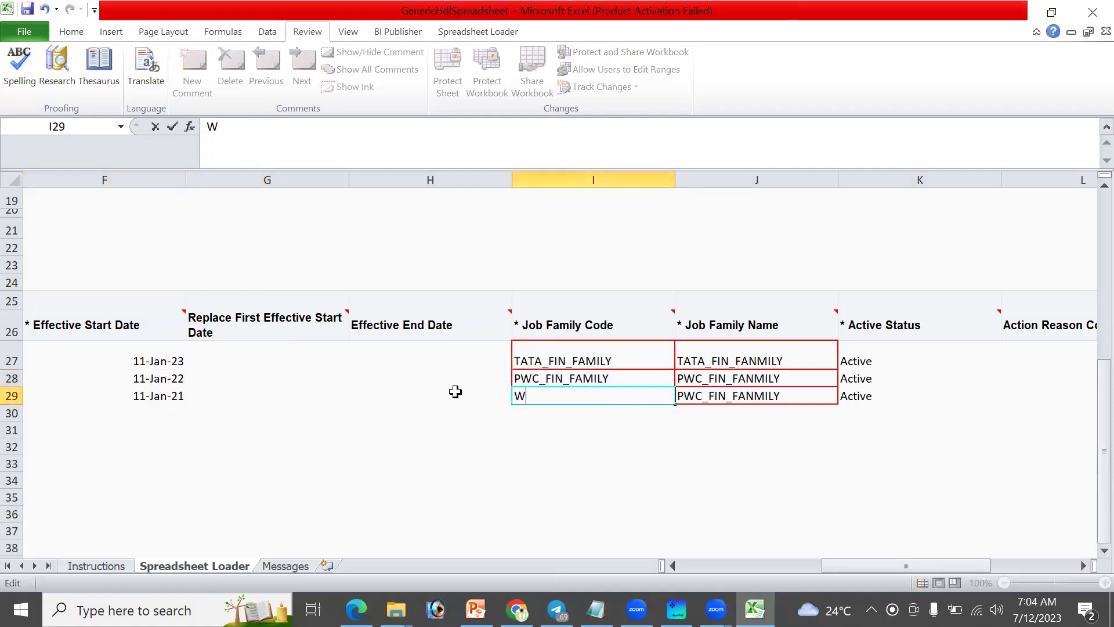
pyautogui.write('IPRO_SALES')
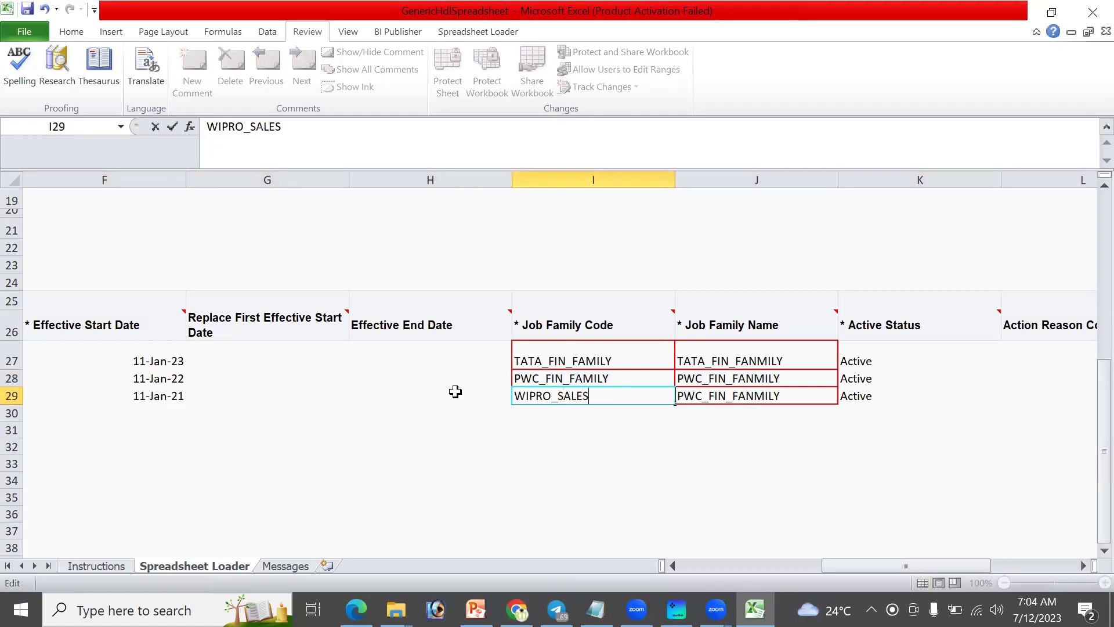
pyautogui.press('Tab')
pyautogui.write('WIPRO')
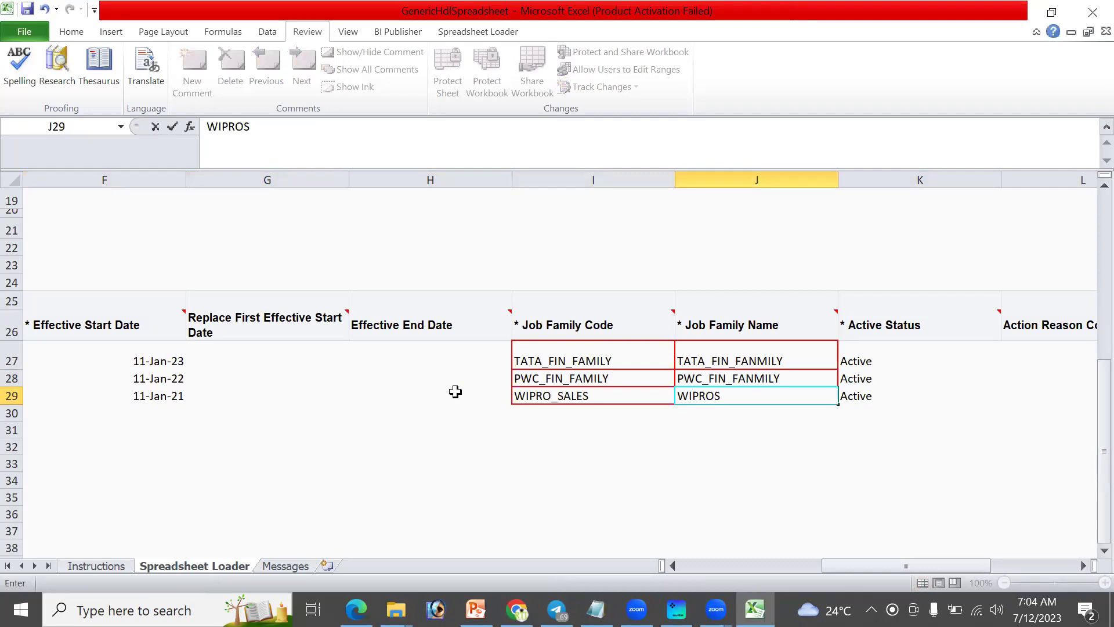
pyautogui.write('_SALES')
pyautogui.press('Tab')
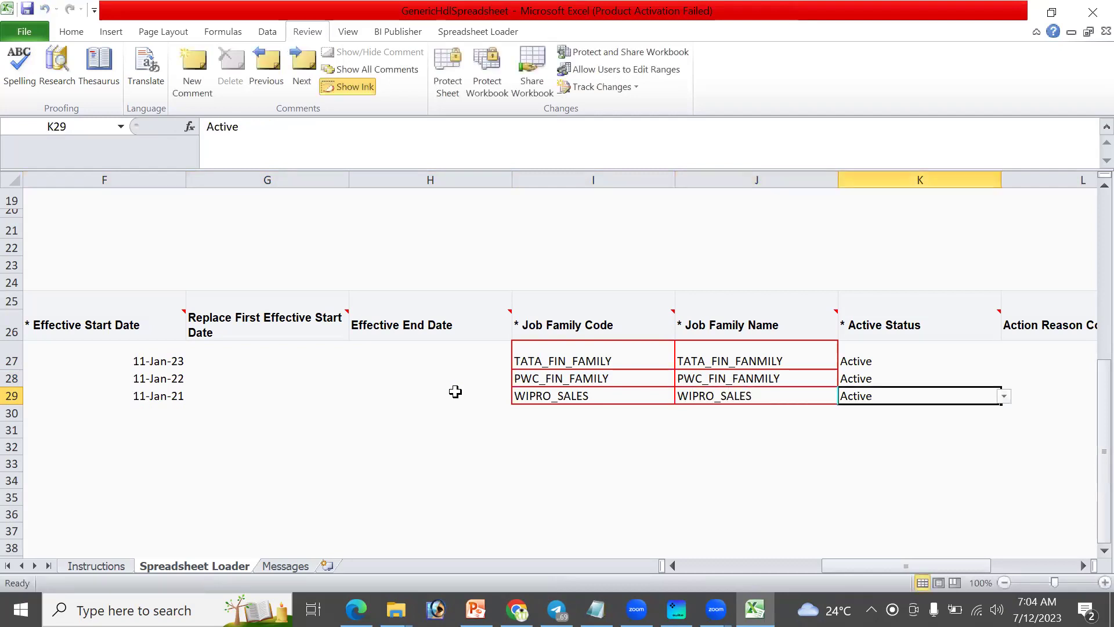
# Set the active status of the WIPRO_SALES row to Inactive
pyautogui.click(1004, 397)
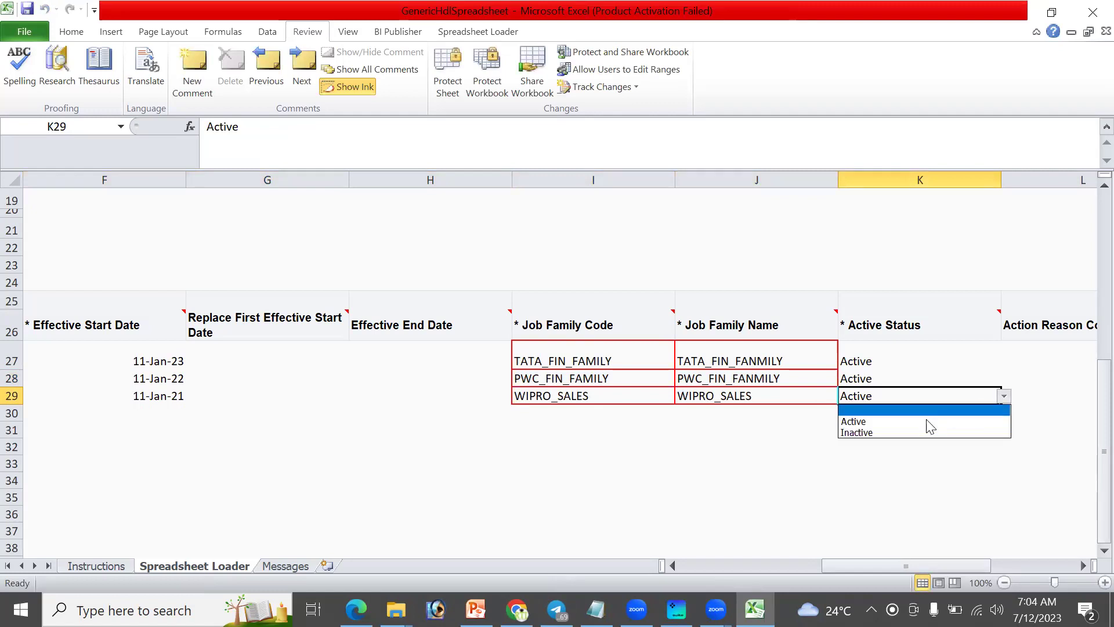
pyautogui.click(919, 432)
pyautogui.click(928, 378)
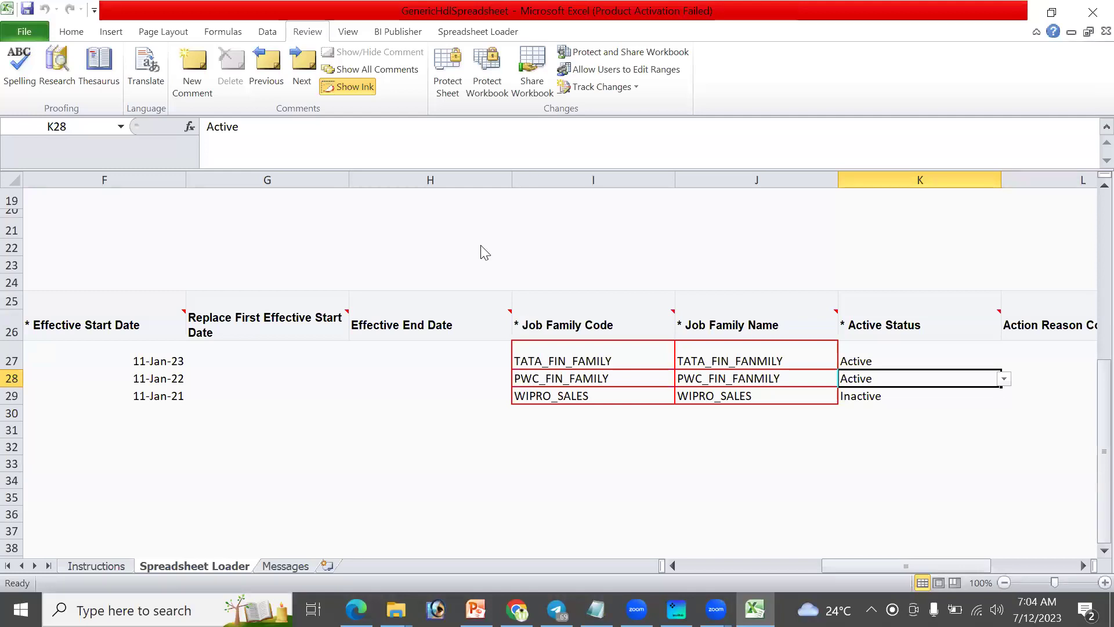
# Upload the job family rows with the option to continue uploading subsequent rows on failure, without downloading all rows
pyautogui.click(480, 32)
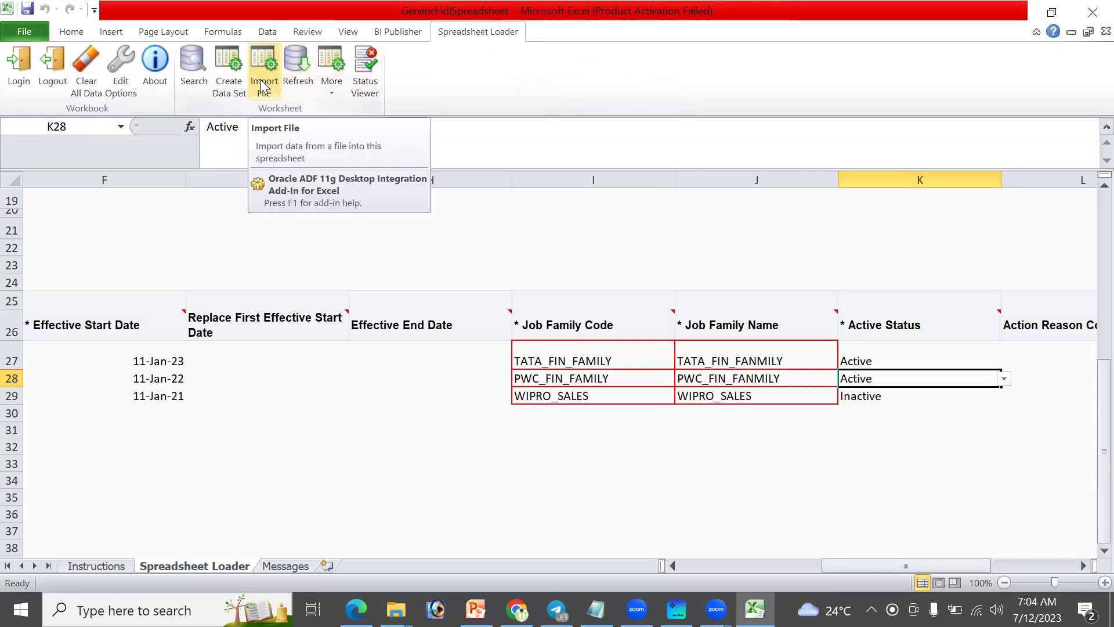
pyautogui.click(335, 88)
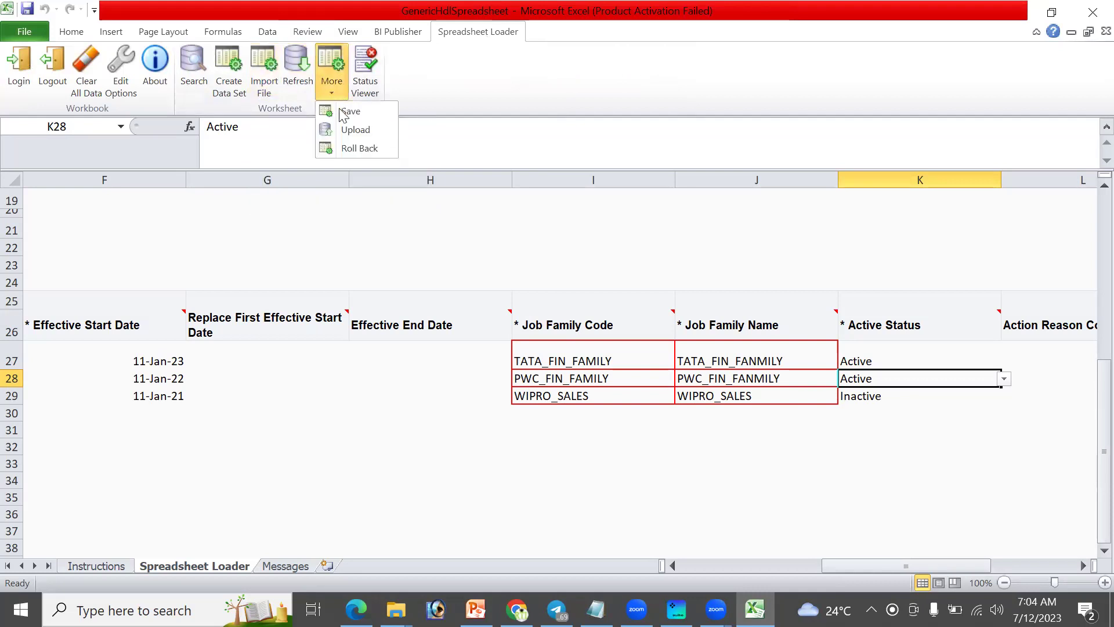
pyautogui.click(365, 131)
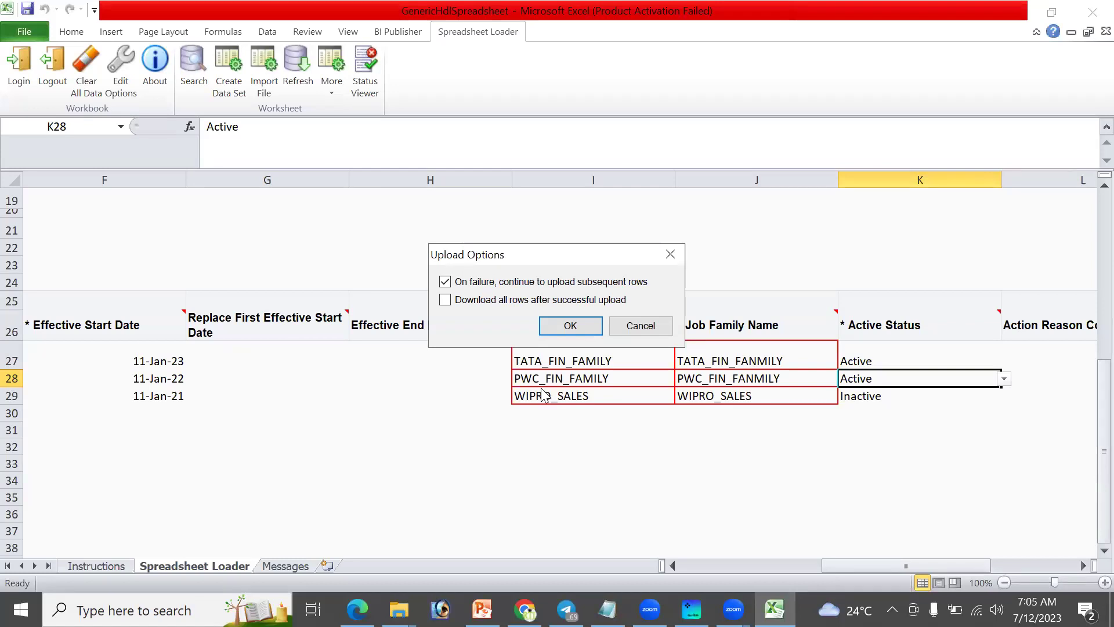
pyautogui.click(570, 325)
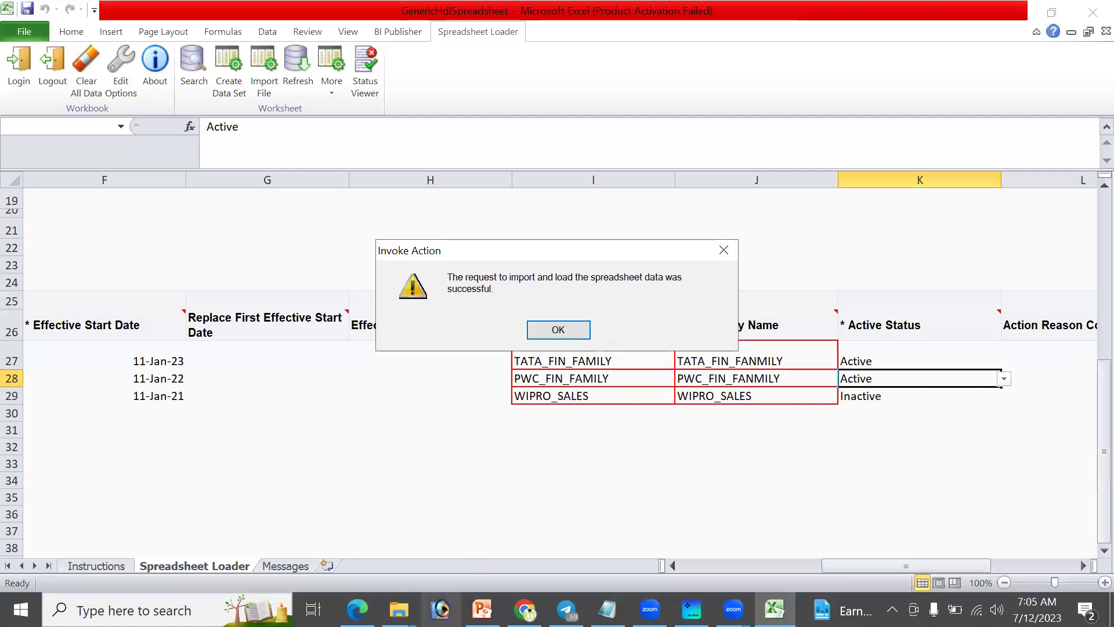
# Switch to Oracle Fusion in the Edge browser and open the Scheduled Processes overview from the Tools group
pyautogui.moveTo(357, 610)
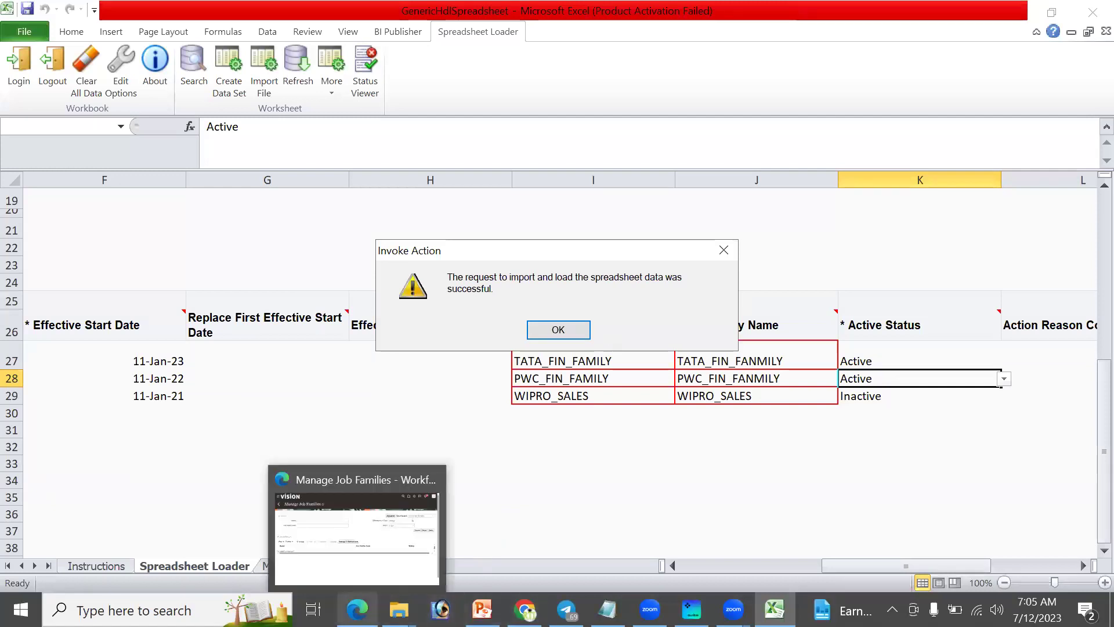
pyautogui.click(357, 517)
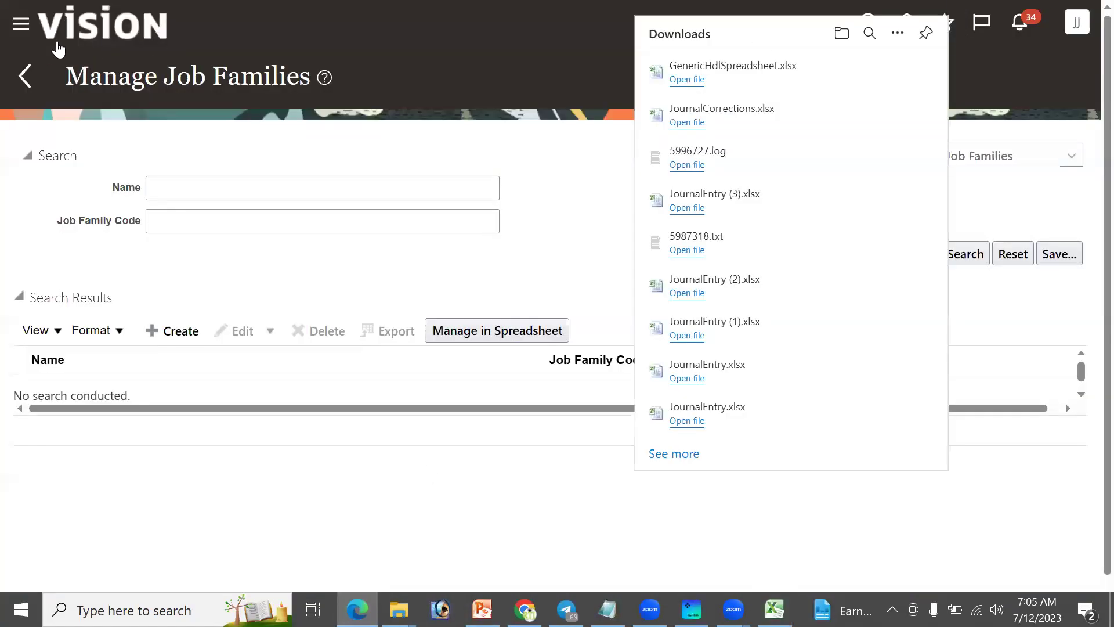
pyautogui.click(12, 32)
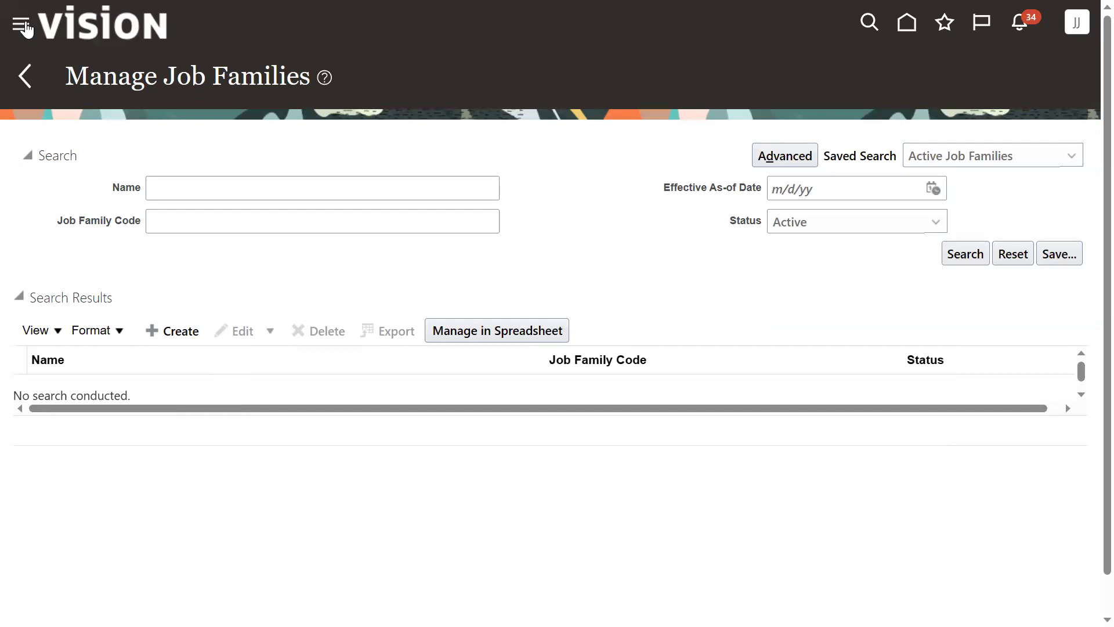
pyautogui.click(21, 24)
pyautogui.scroll(-6, 226, 386)
pyautogui.scroll(-5, 209, 394)
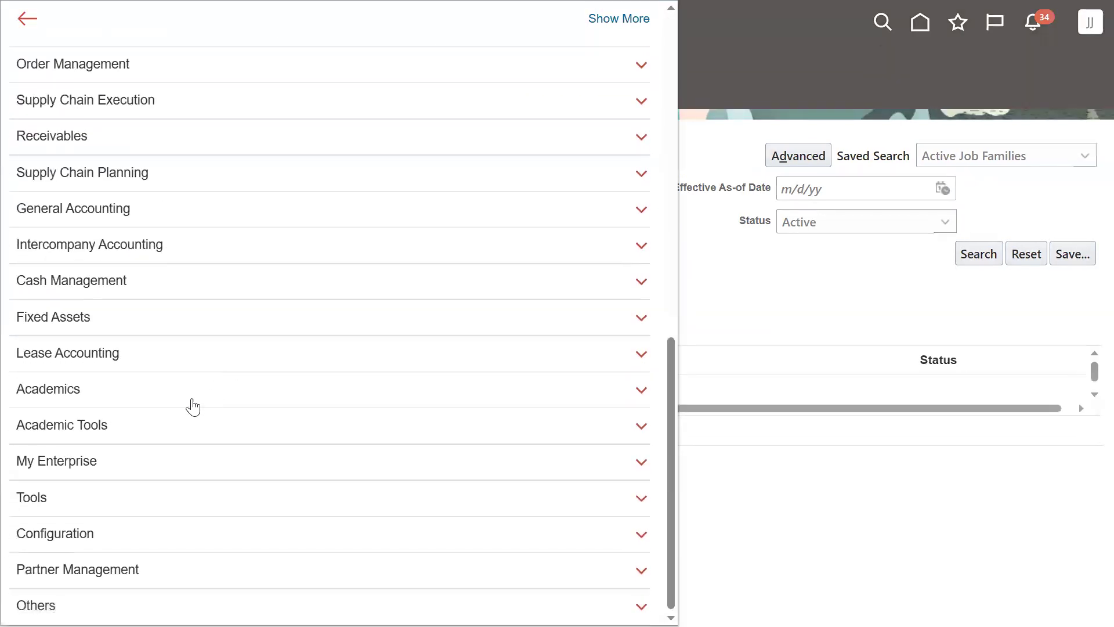
pyautogui.click(74, 495)
pyautogui.scroll(-4, 174, 487)
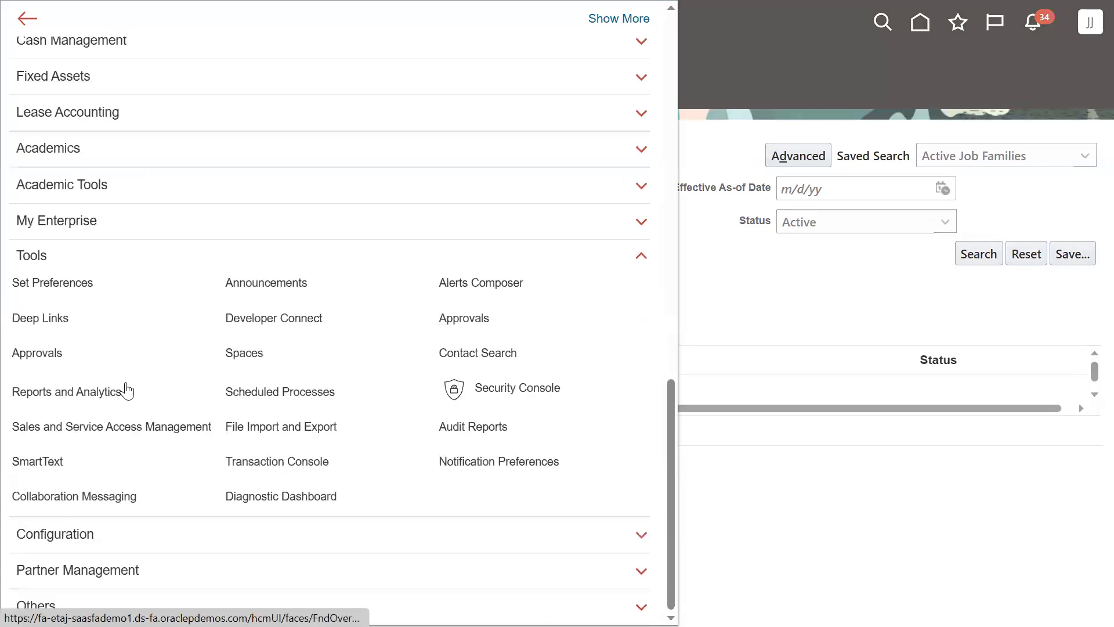
pyautogui.click(322, 398)
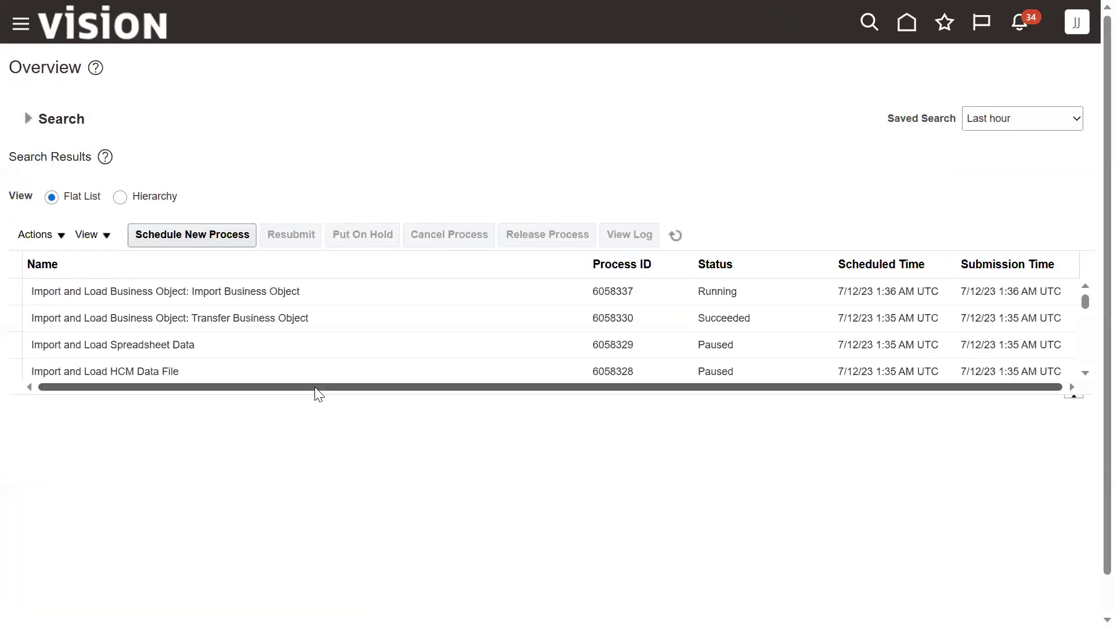
# Refresh the scheduled processes list repeatedly to check the status of the spreadsheet import and load processes
pyautogui.click(244, 295)
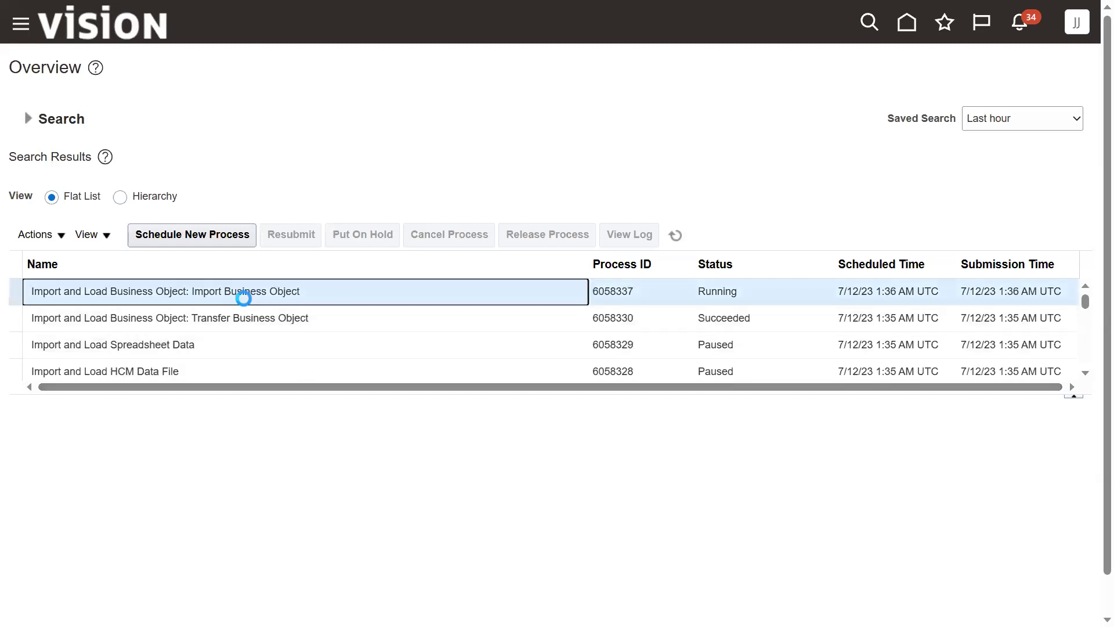
pyautogui.click(676, 235)
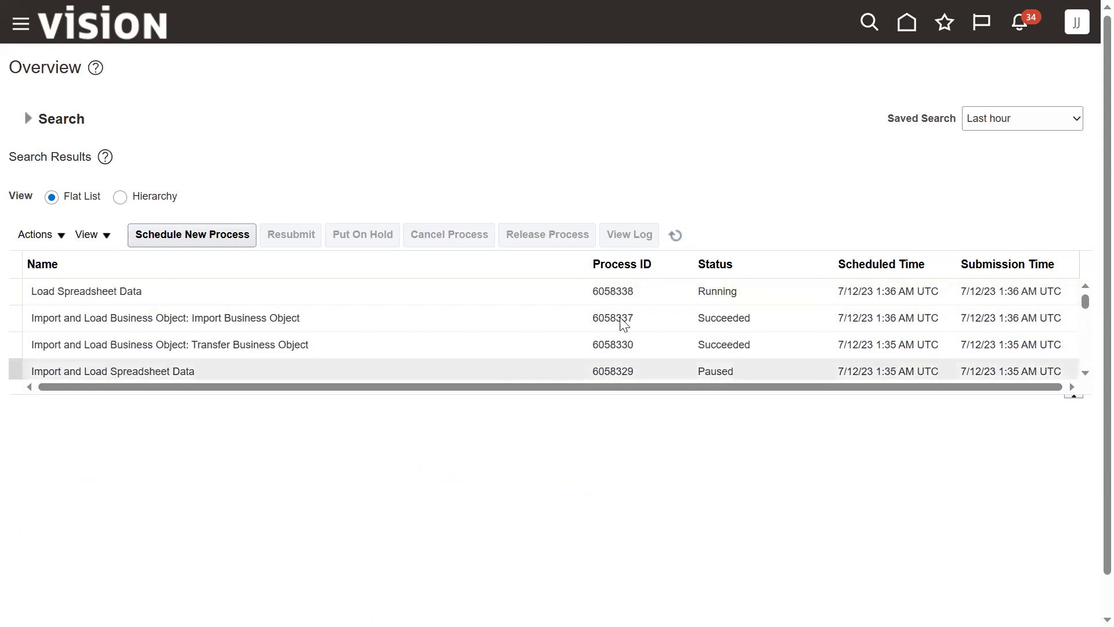
pyautogui.click(676, 235)
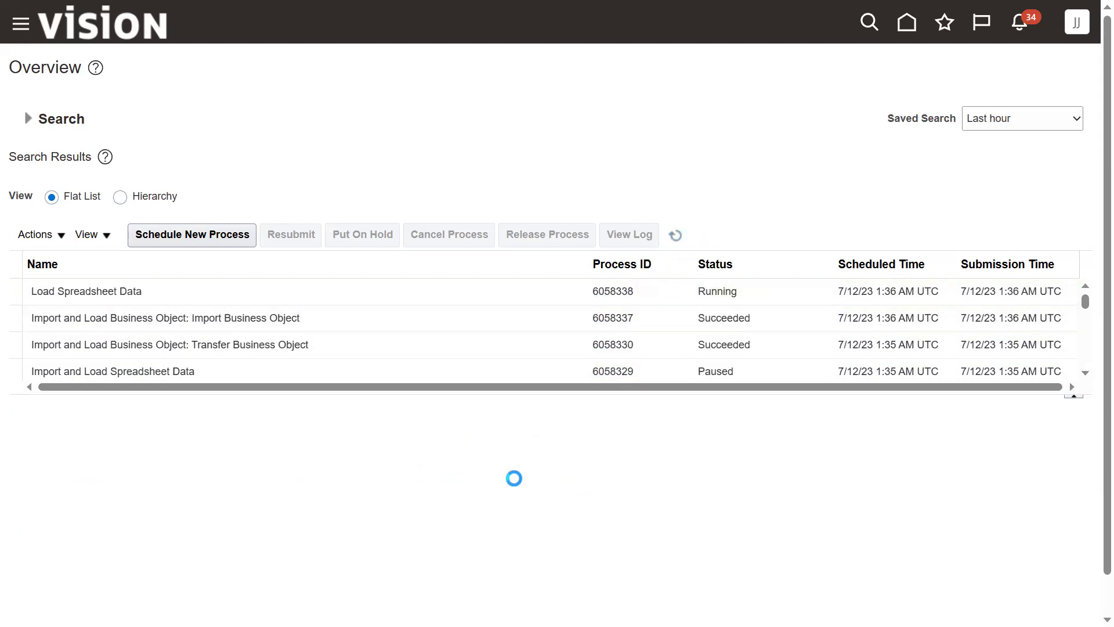
pyautogui.click(676, 235)
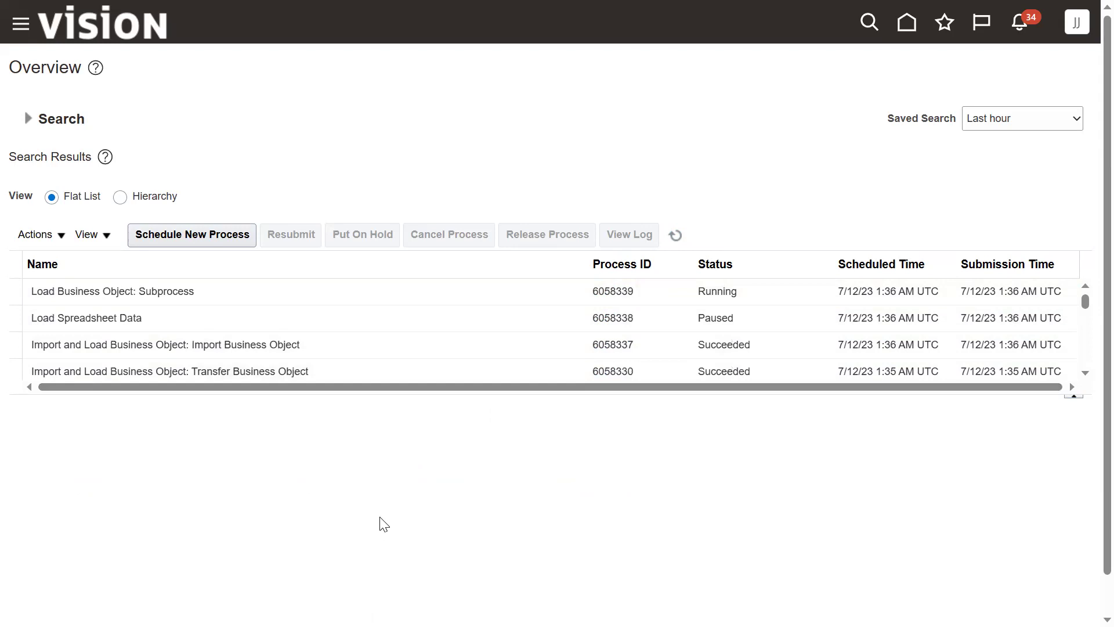
# Open the Data Exchange page and locate the HCM Spreadsheet Data Loader tasks
pyautogui.click(21, 24)
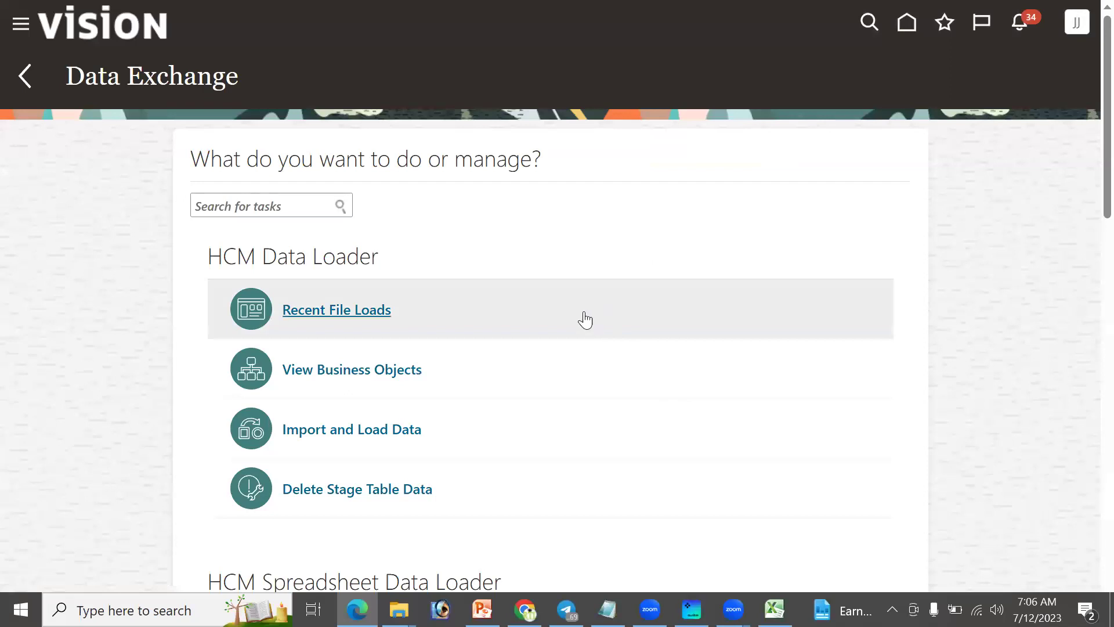
pyautogui.scroll(-3, 580, 276)
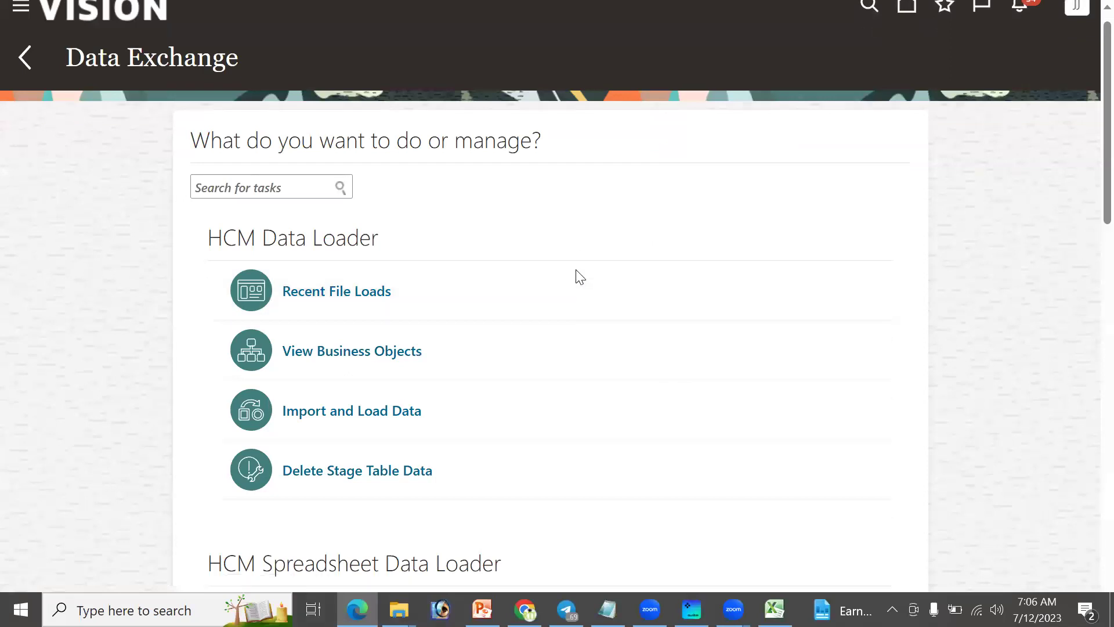
pyautogui.scroll(-3, 578, 277)
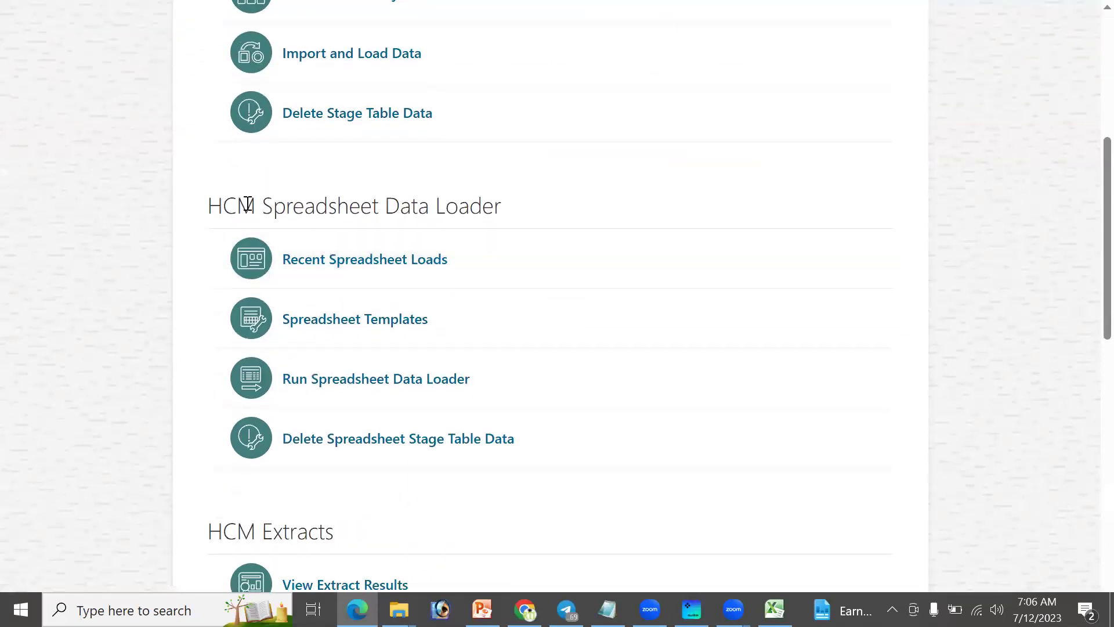
pyautogui.moveTo(210, 205); pyautogui.dragTo(516, 211)
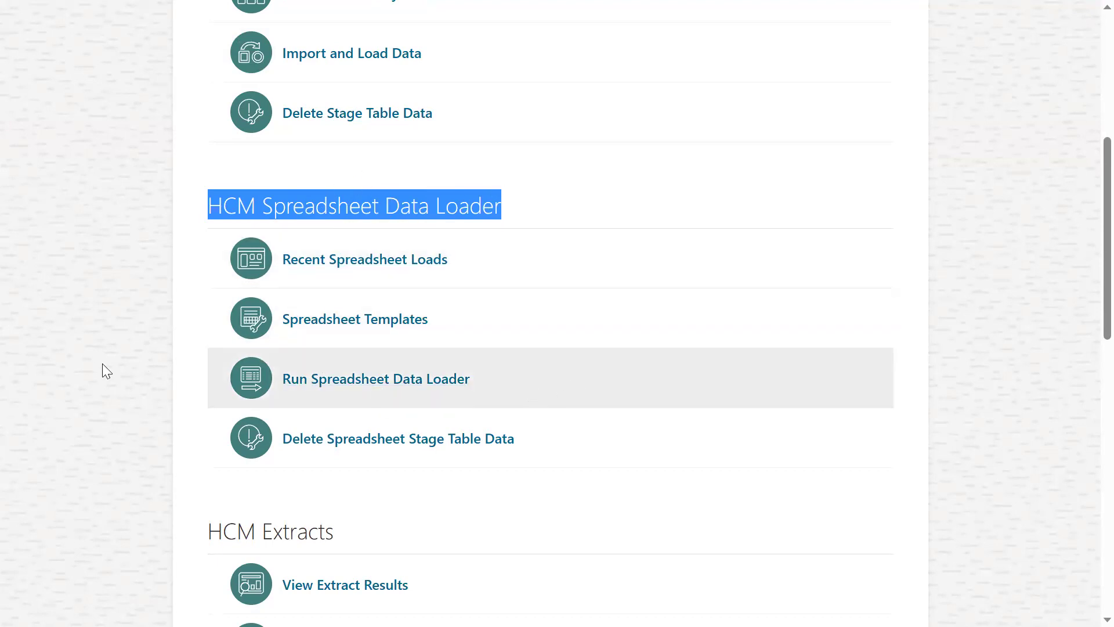
# Open Recent Spreadsheet Loads and check the Job Family data set's load status and success rate
pyautogui.click(97, 359)
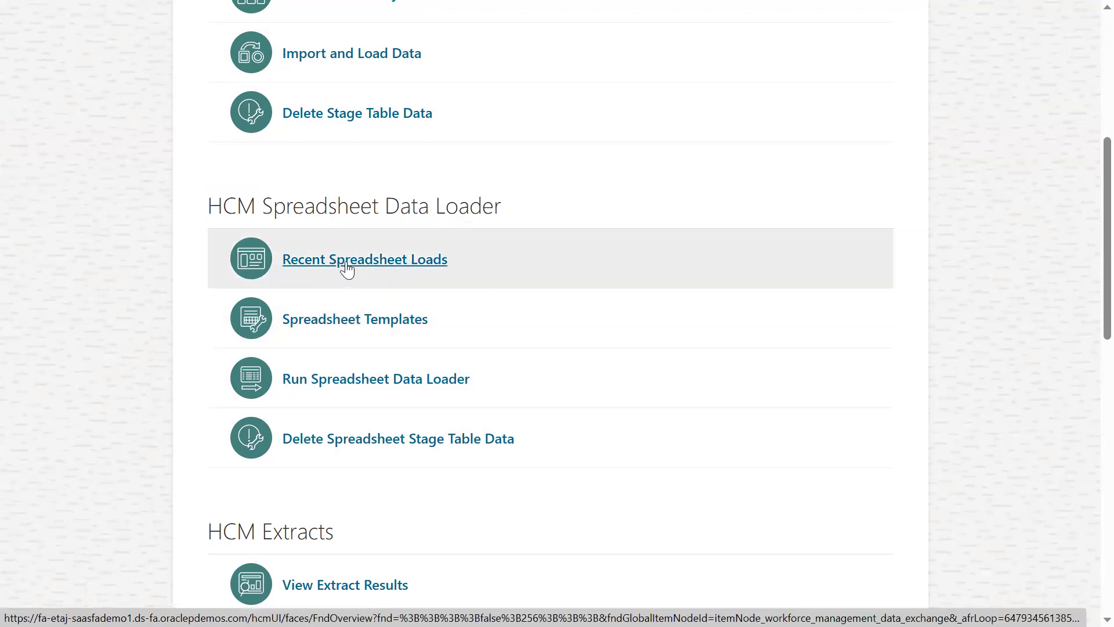
pyautogui.click(347, 263)
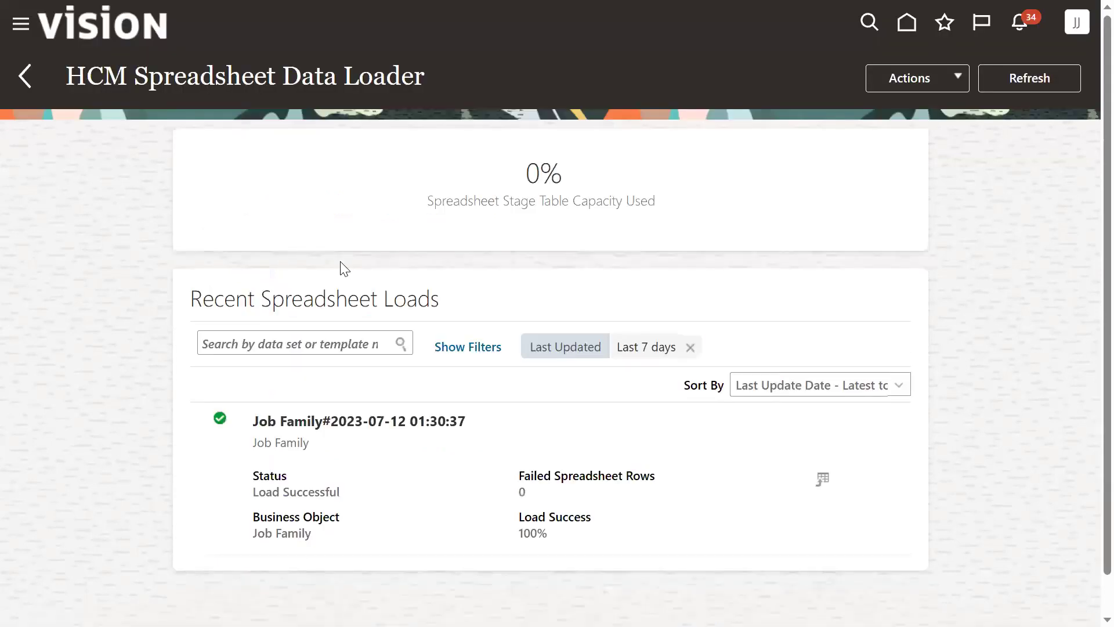
pyautogui.moveTo(254, 420); pyautogui.dragTo(464, 418)
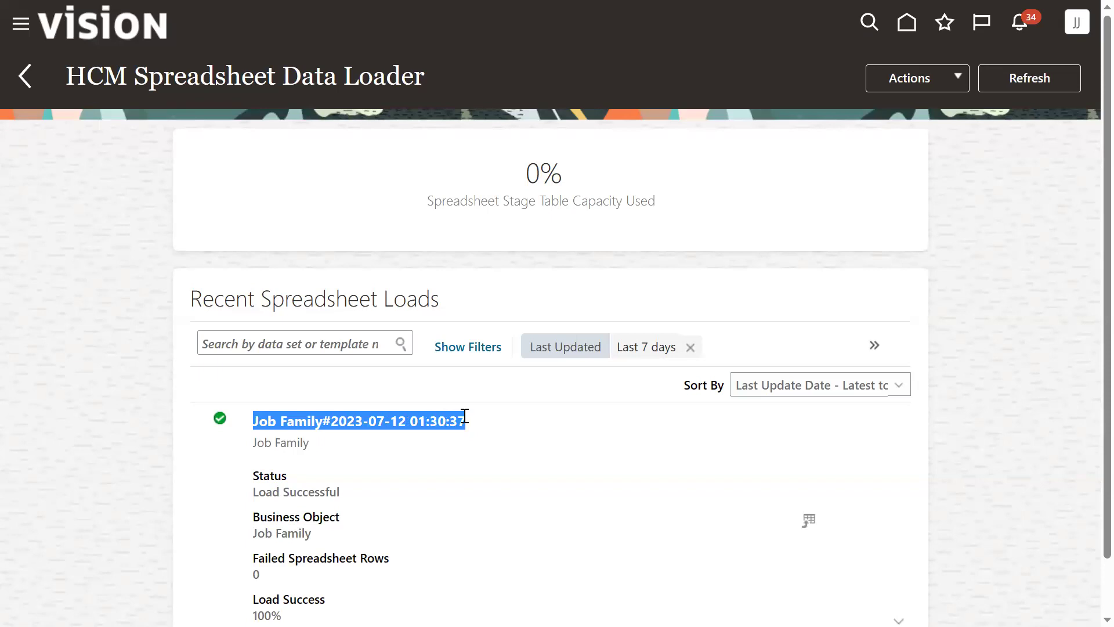
pyautogui.scroll(-1, 279, 400)
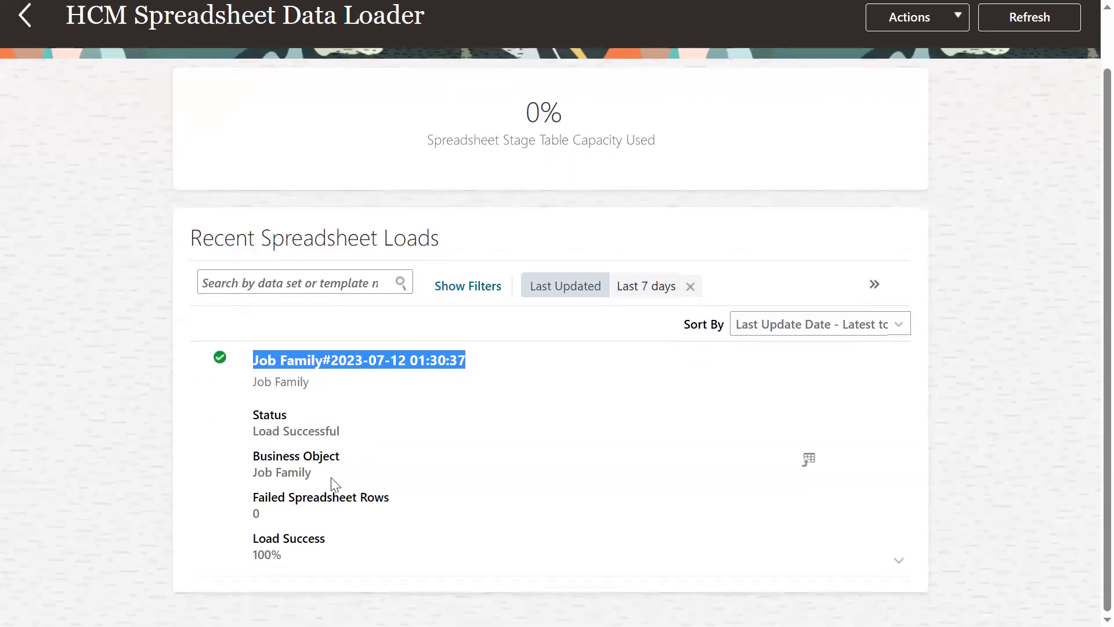
pyautogui.moveTo(255, 539); pyautogui.dragTo(344, 543)
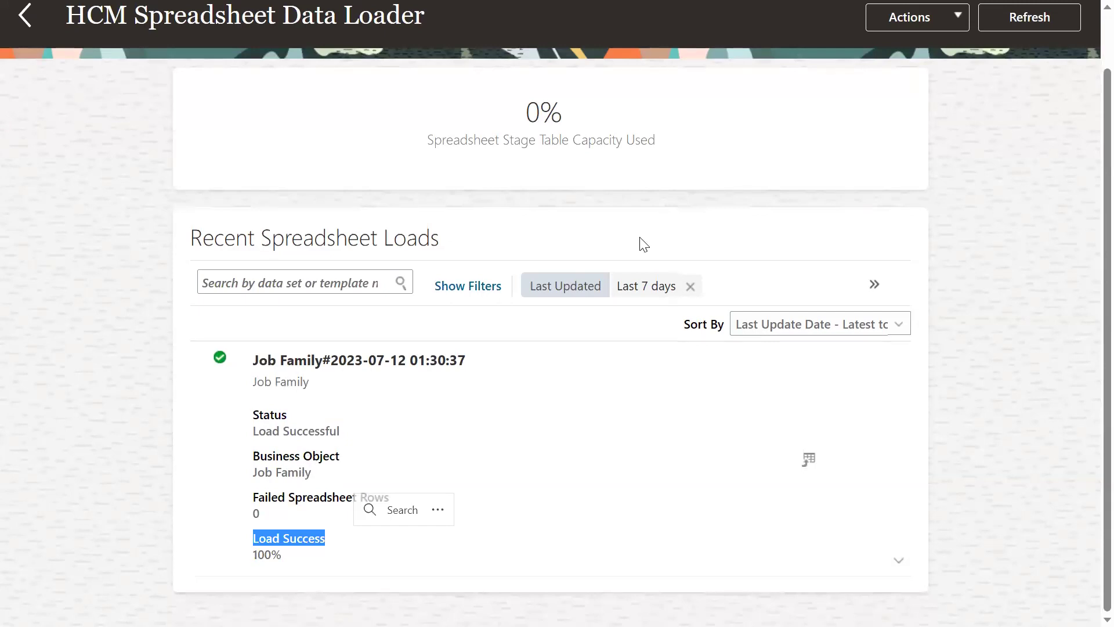
pyautogui.scroll(1, 928, 291)
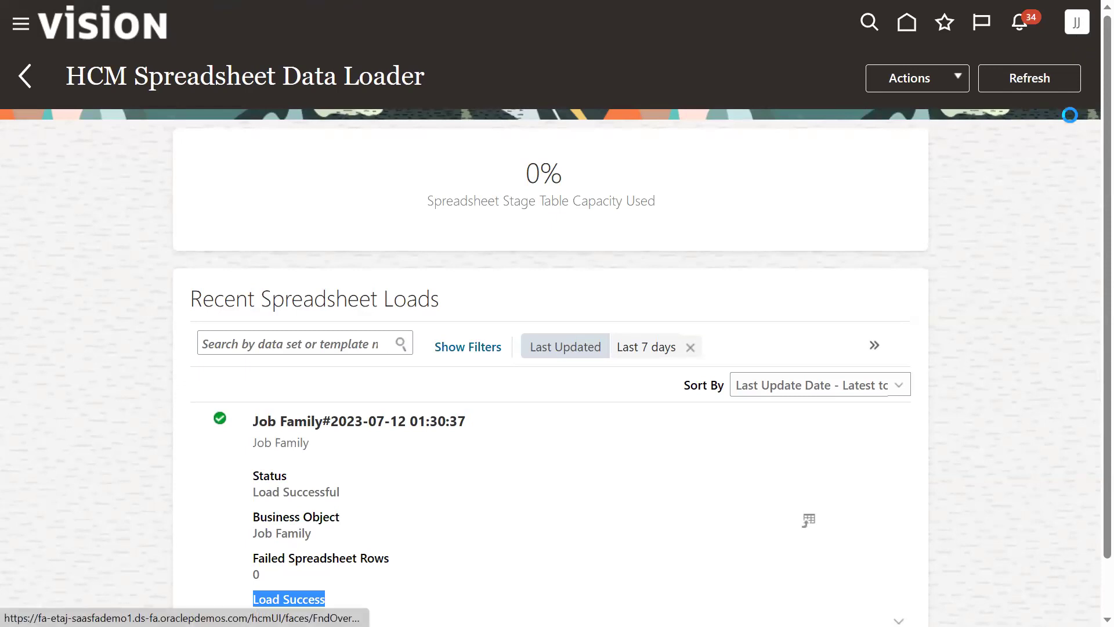
# Go to Workforce Structures and open the Manage Job Families task under Jobs
pyautogui.click(1077, 26)
pyautogui.click(153, 246)
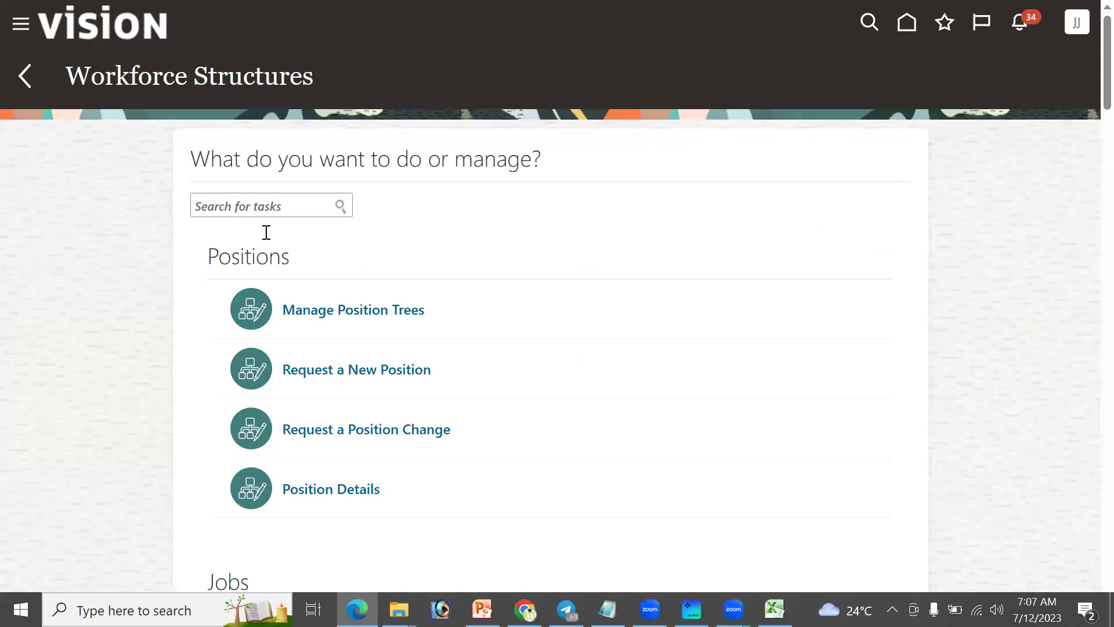
pyautogui.scroll(-5, 347, 425)
pyautogui.scroll(-12, 349, 421)
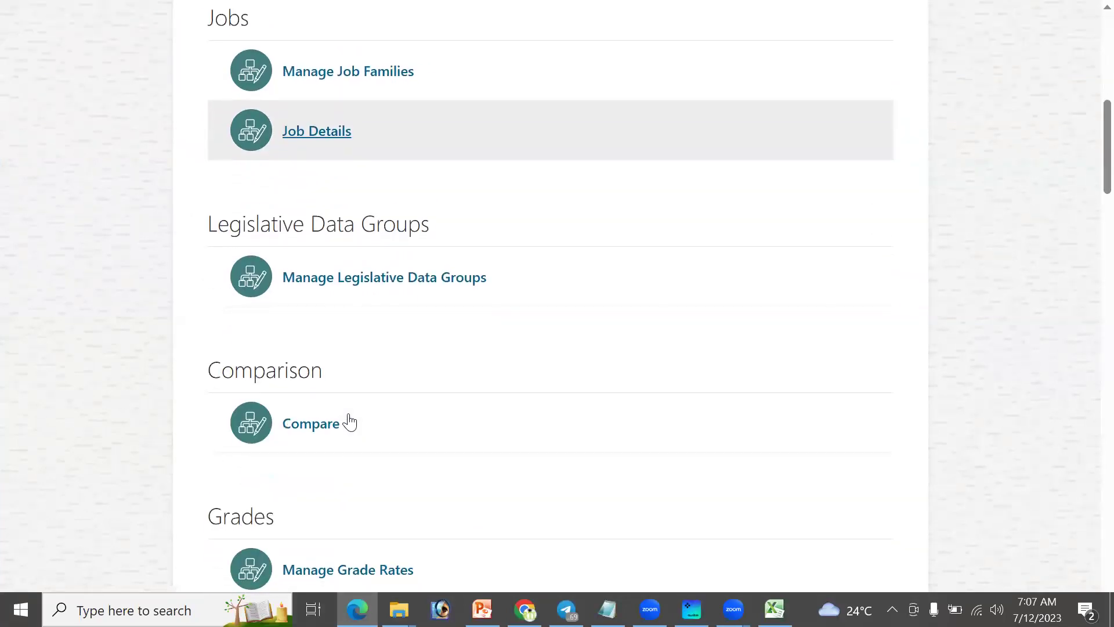
pyautogui.scroll(-3, 351, 419)
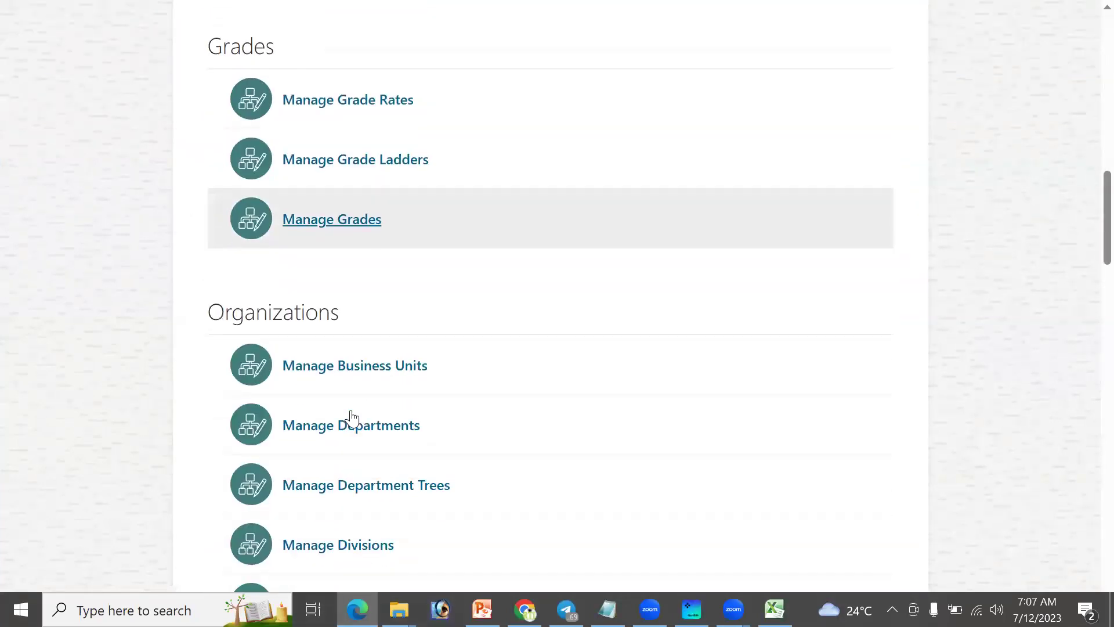
pyautogui.scroll(7, 350, 406)
pyautogui.scroll(4, 350, 406)
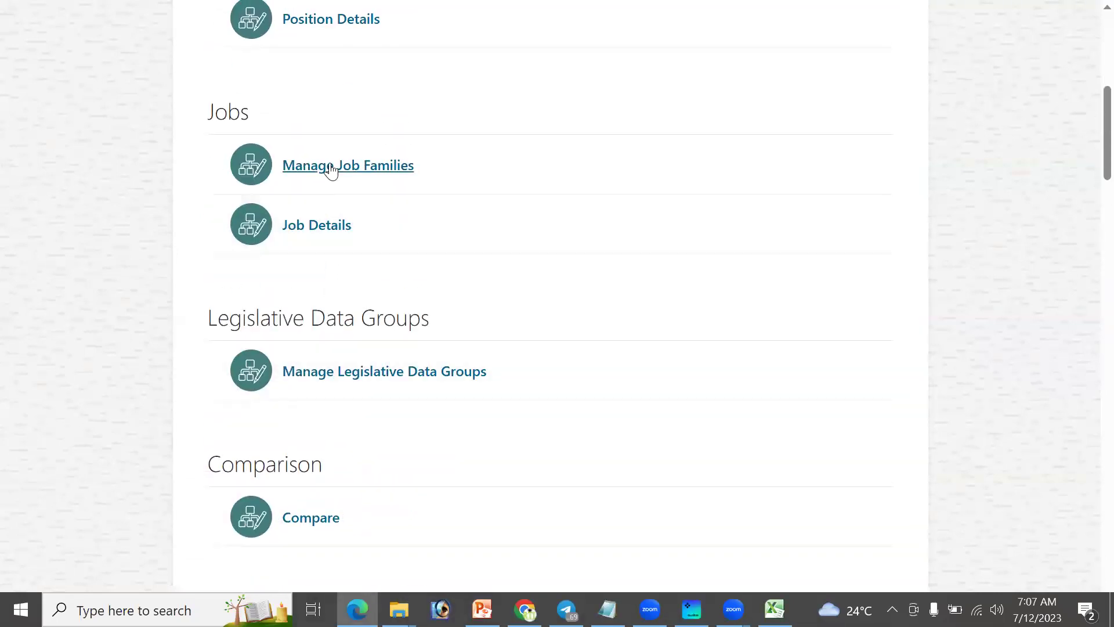
pyautogui.click(331, 168)
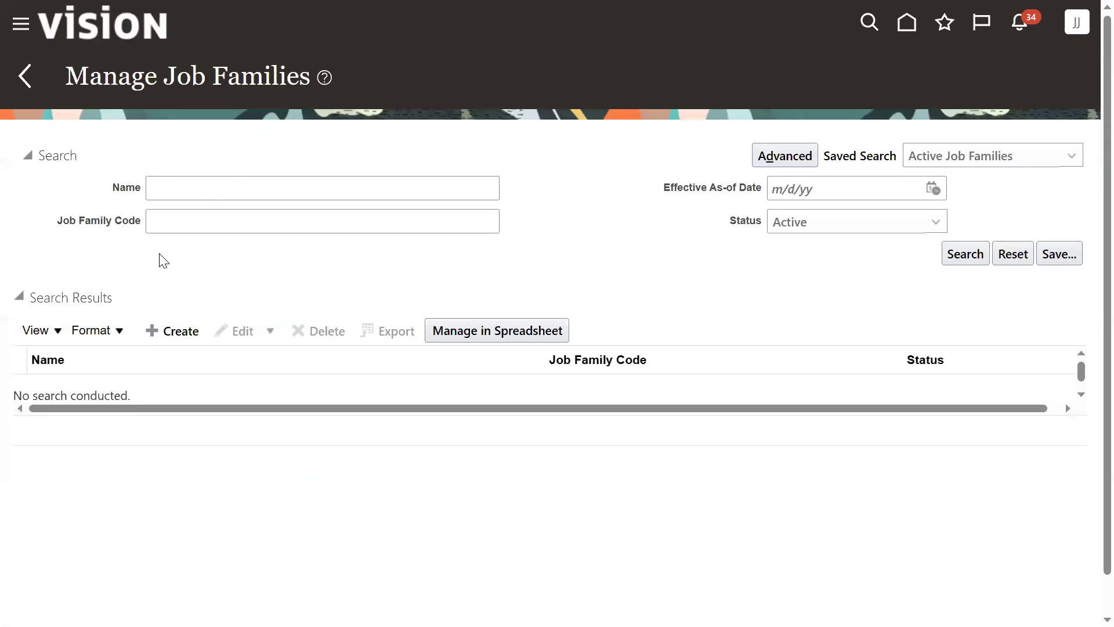
# Search the active job families by the name TATA
pyautogui.click(246, 191)
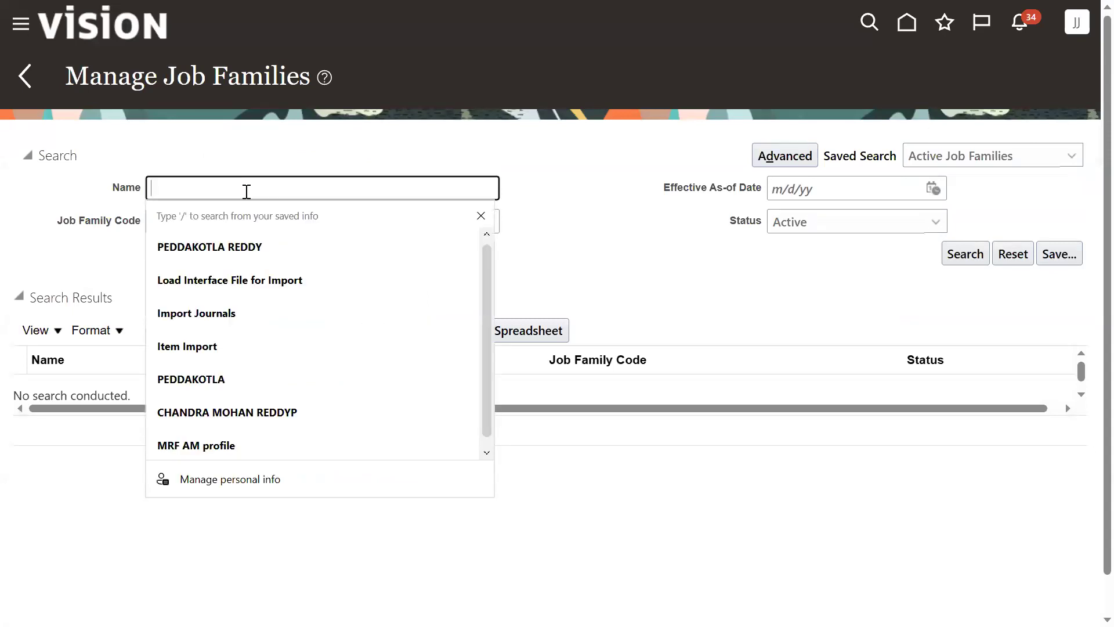
pyautogui.write('TA')
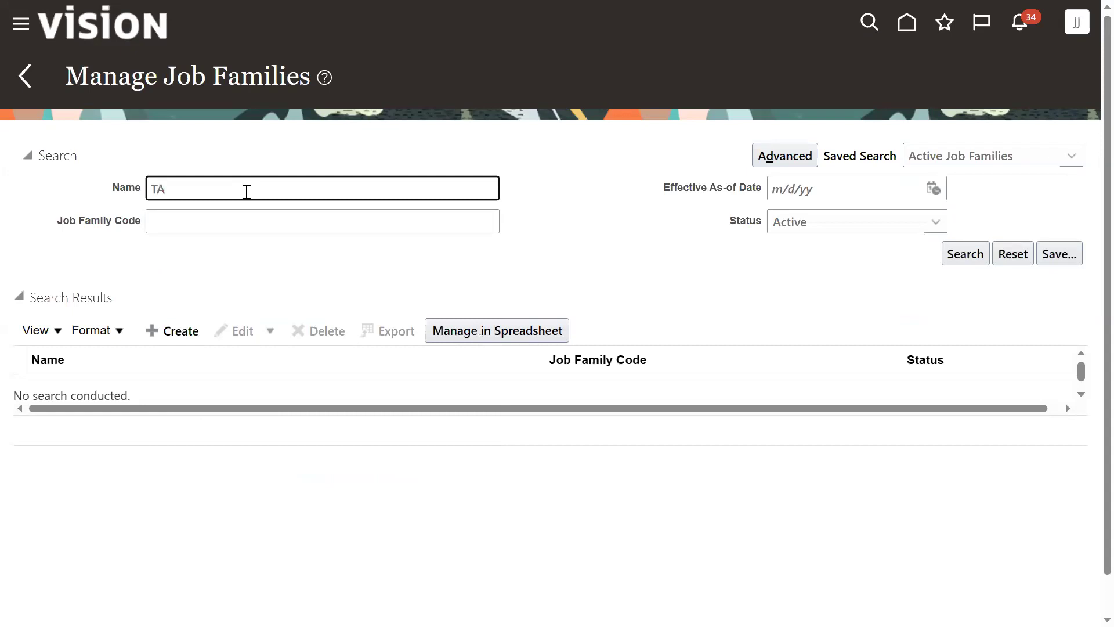
pyautogui.write('TA')
pyautogui.press('Return')
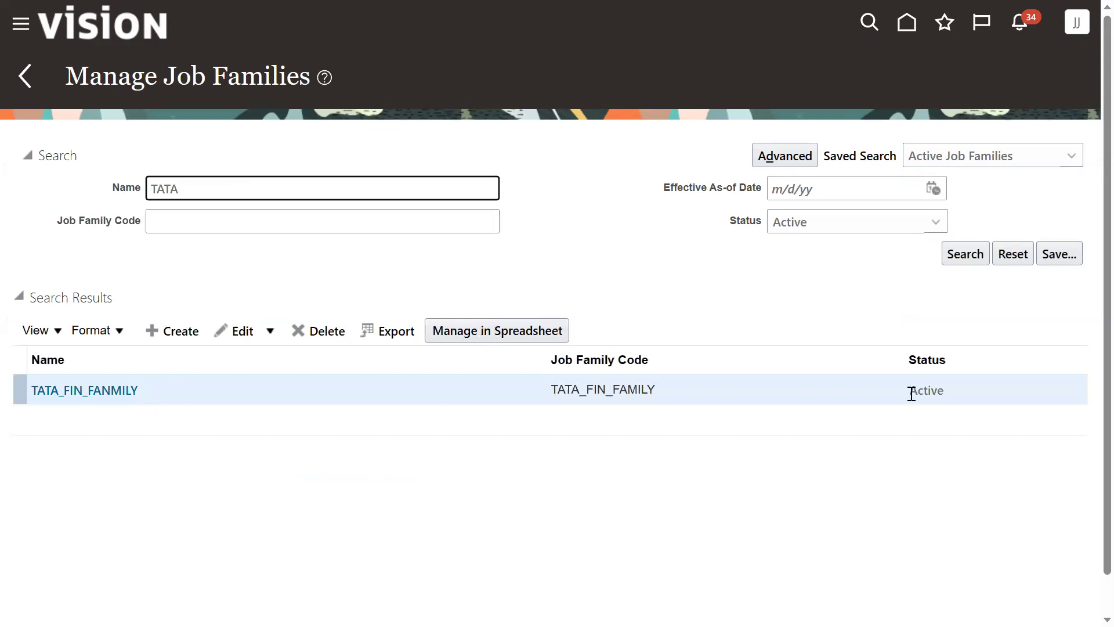
# Search job families by the name PWC and check the effective start date of PWC_FIN_FANMILY
pyautogui.moveTo(267, 193); pyautogui.dragTo(1, 190)
pyautogui.write('PWC')
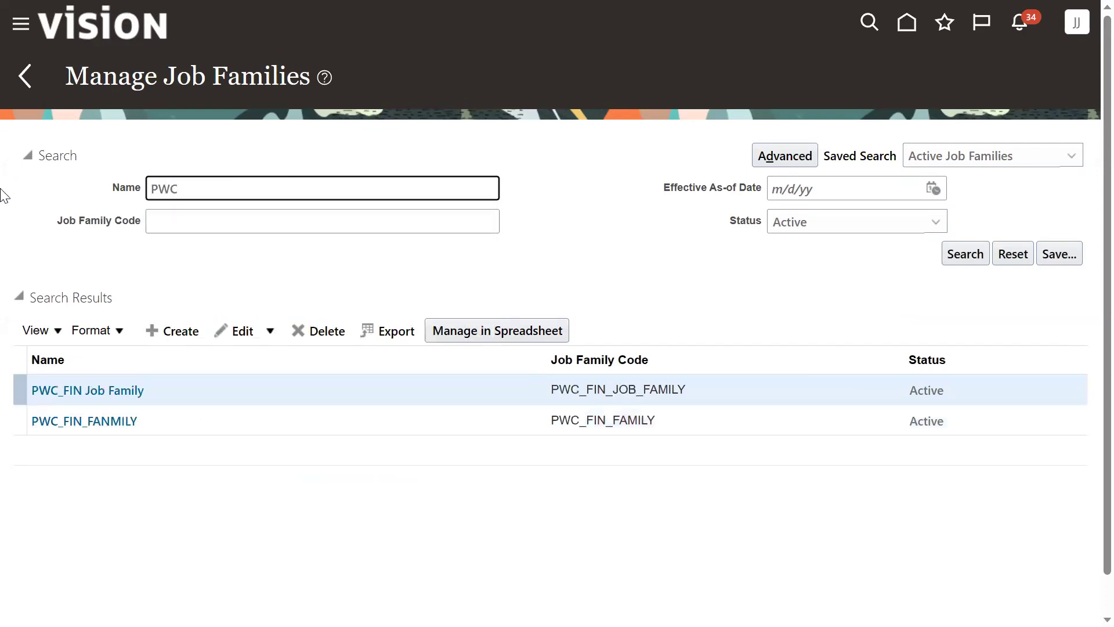
pyautogui.click(141, 421)
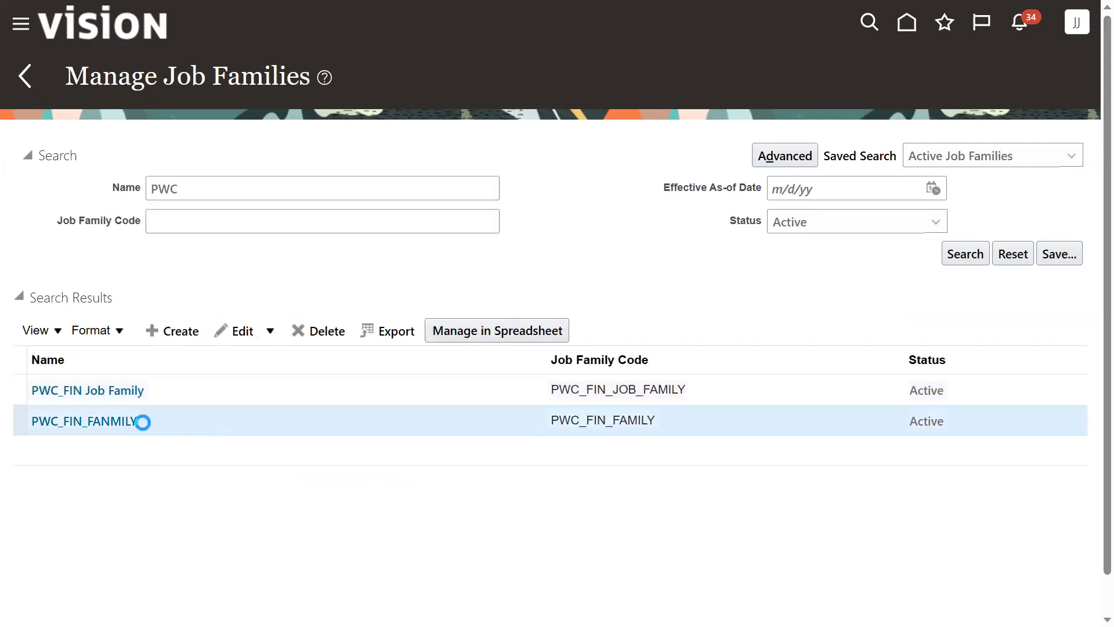
pyautogui.click(109, 420)
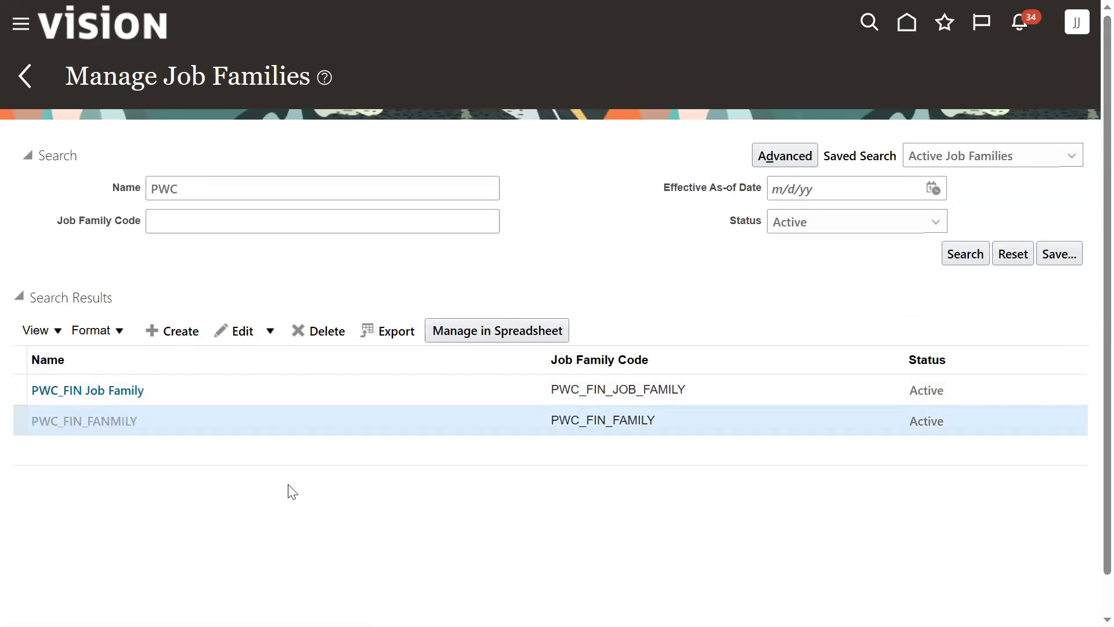
pyautogui.moveTo(181, 170); pyautogui.dragTo(222, 172)
pyautogui.click(1033, 82)
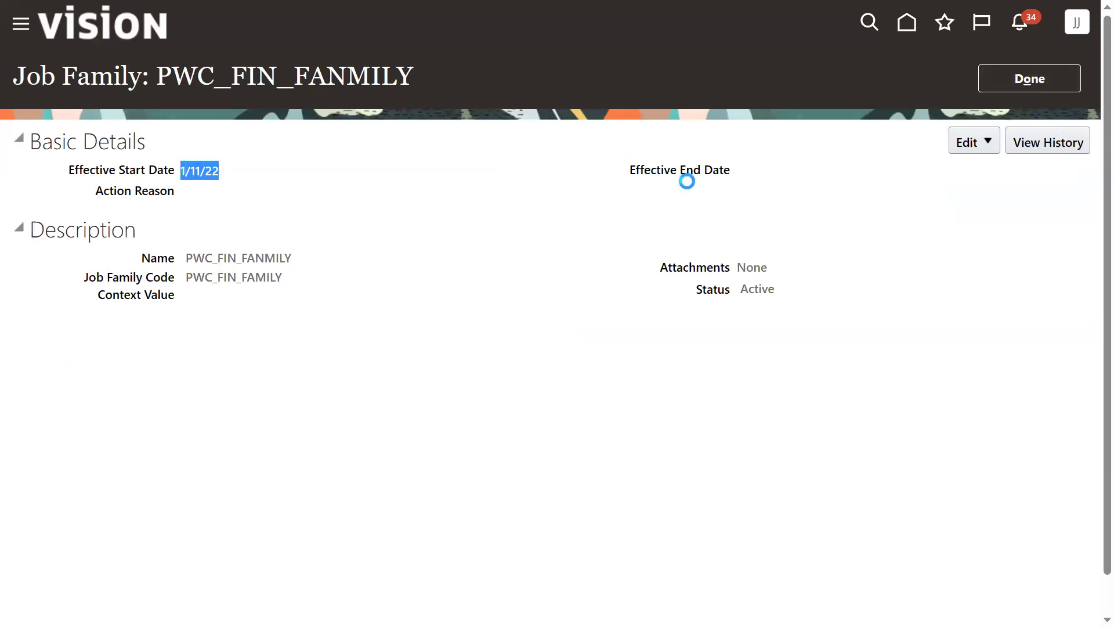
# Search active job families by the name WIP, then switch to Excel and check the WIPRO_SALES row's active status
pyautogui.write('WIP')
pyautogui.press('Return')
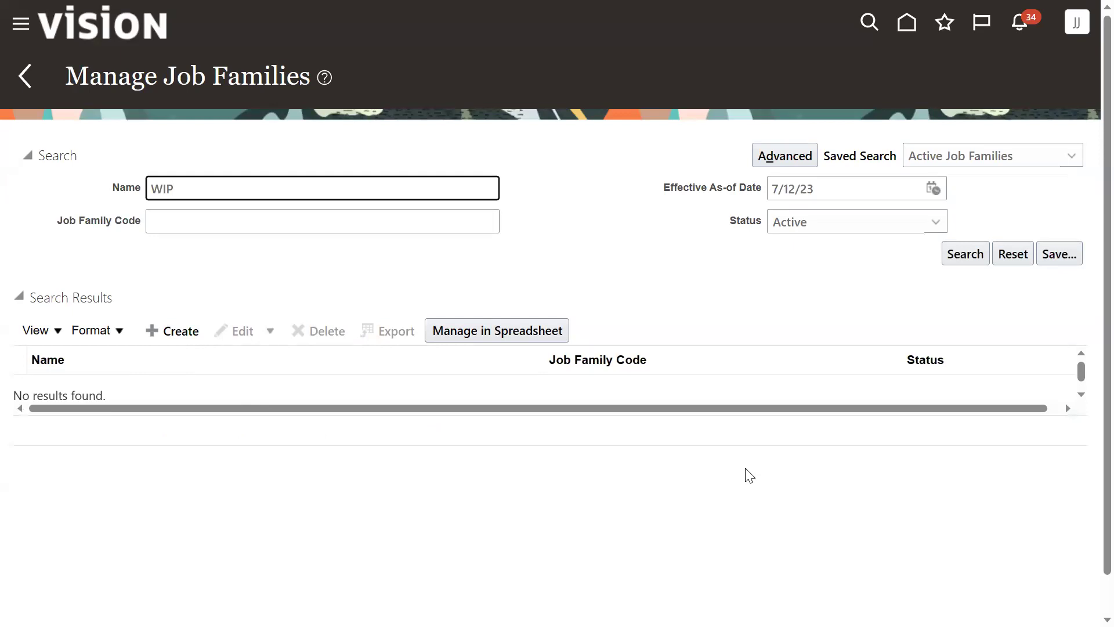
pyautogui.hotkey('alt', 'Tab')
pyautogui.hotkey('alt', 'Tab')
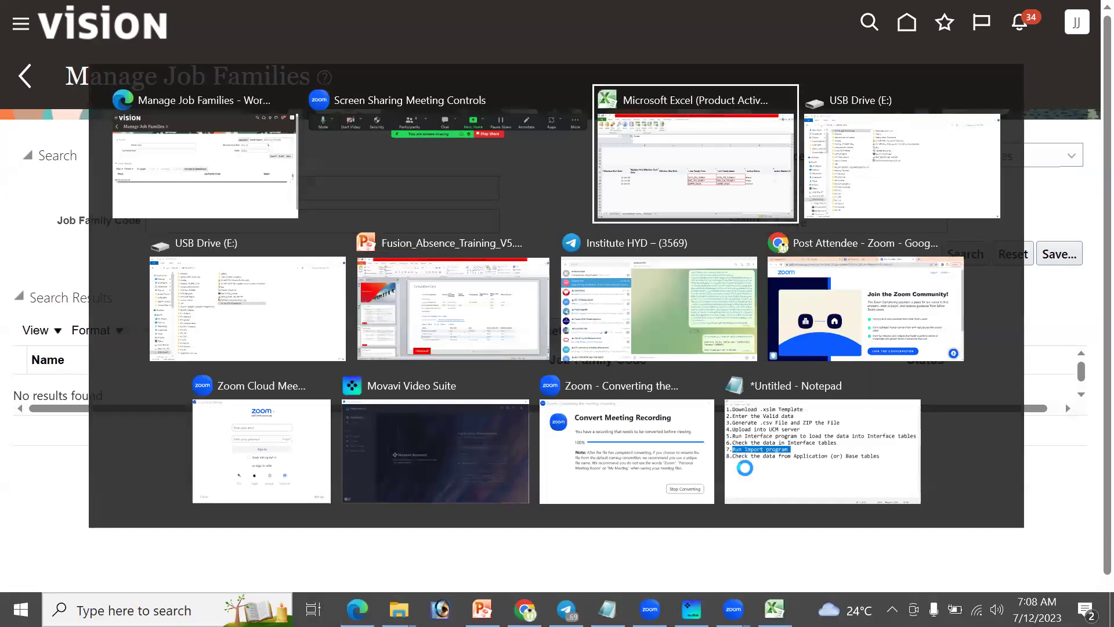
pyautogui.click(588, 333)
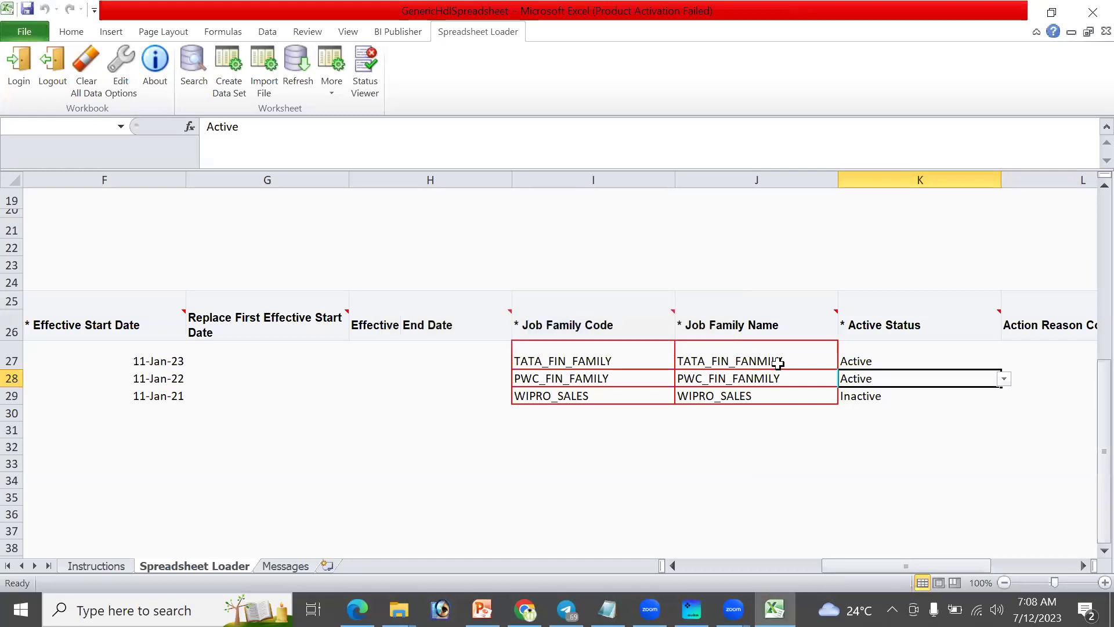
pyautogui.click(865, 398)
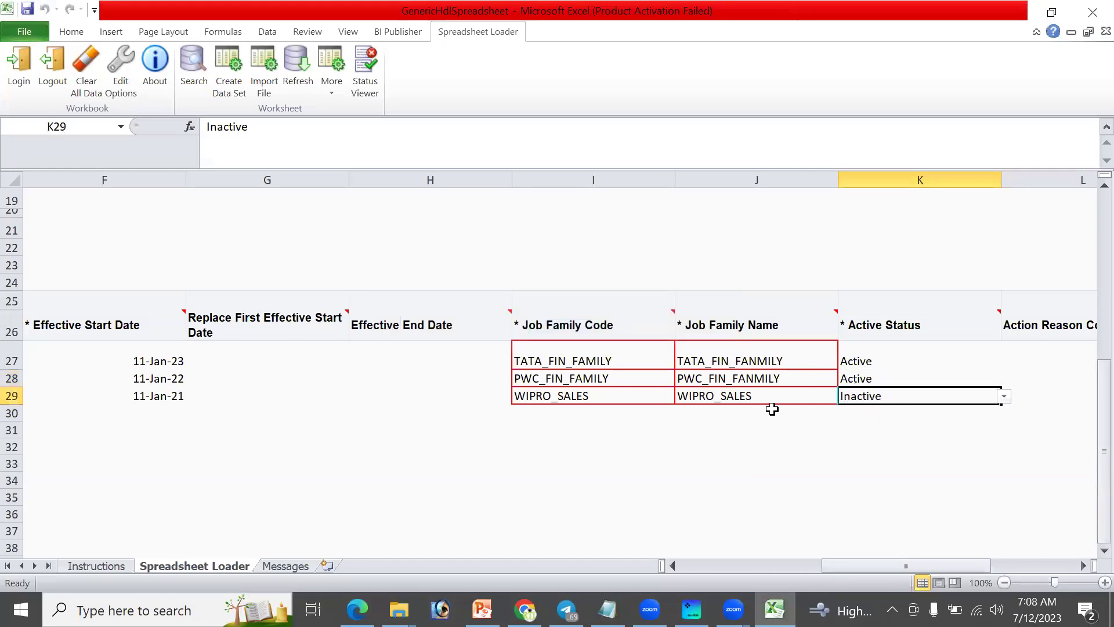
# Switch back to Edge and search for WIP job families with the status set to Inactive
pyautogui.hotkey('alt', 'Tab')
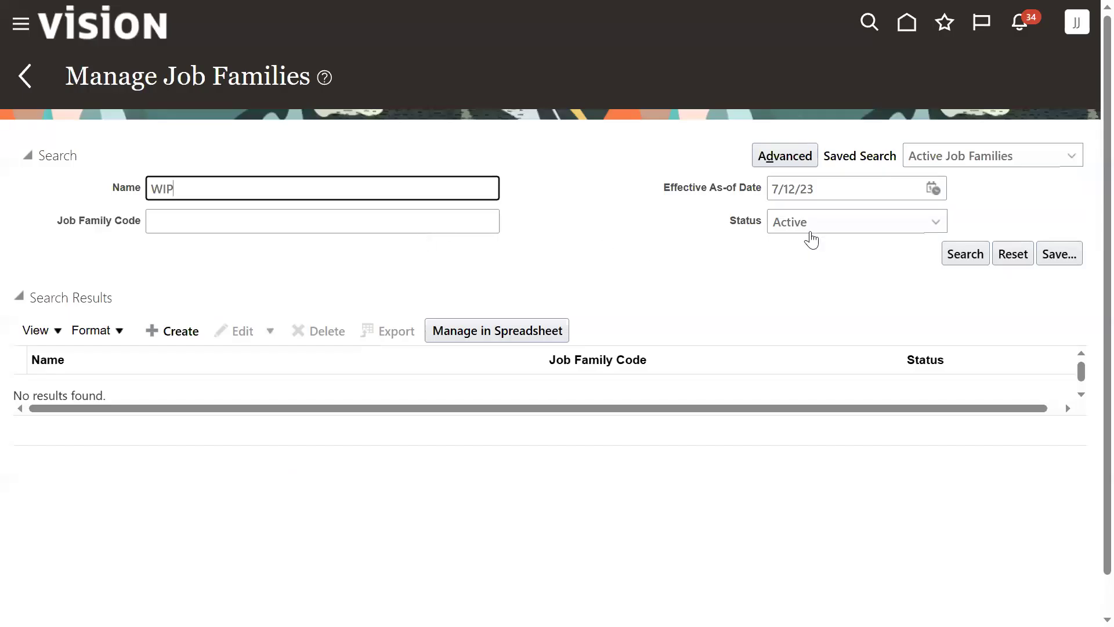
pyautogui.click(813, 230)
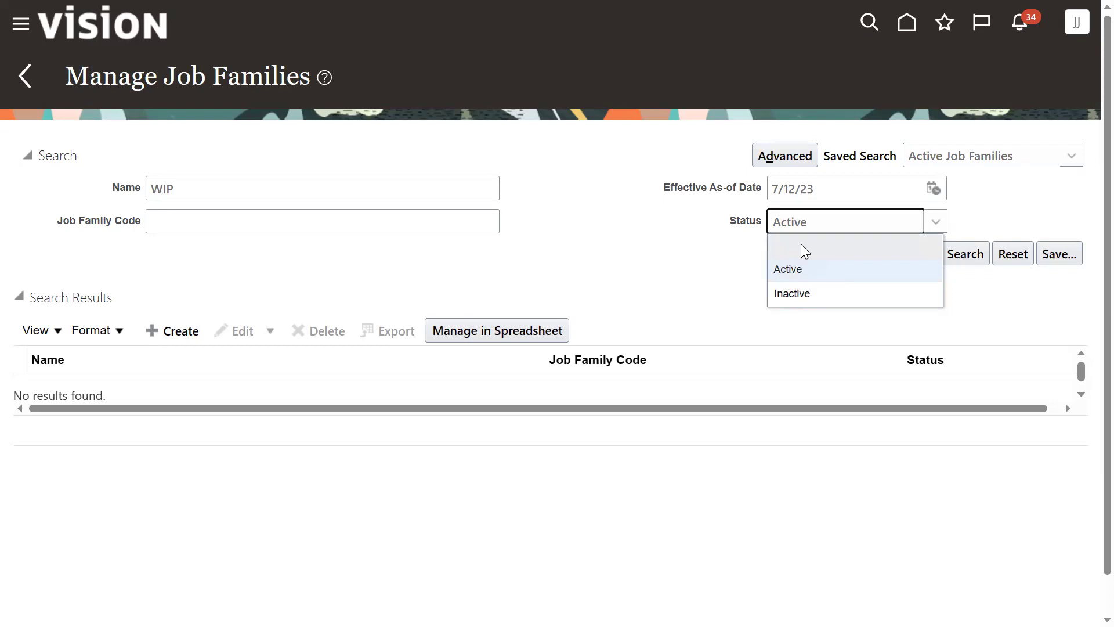
pyautogui.click(795, 295)
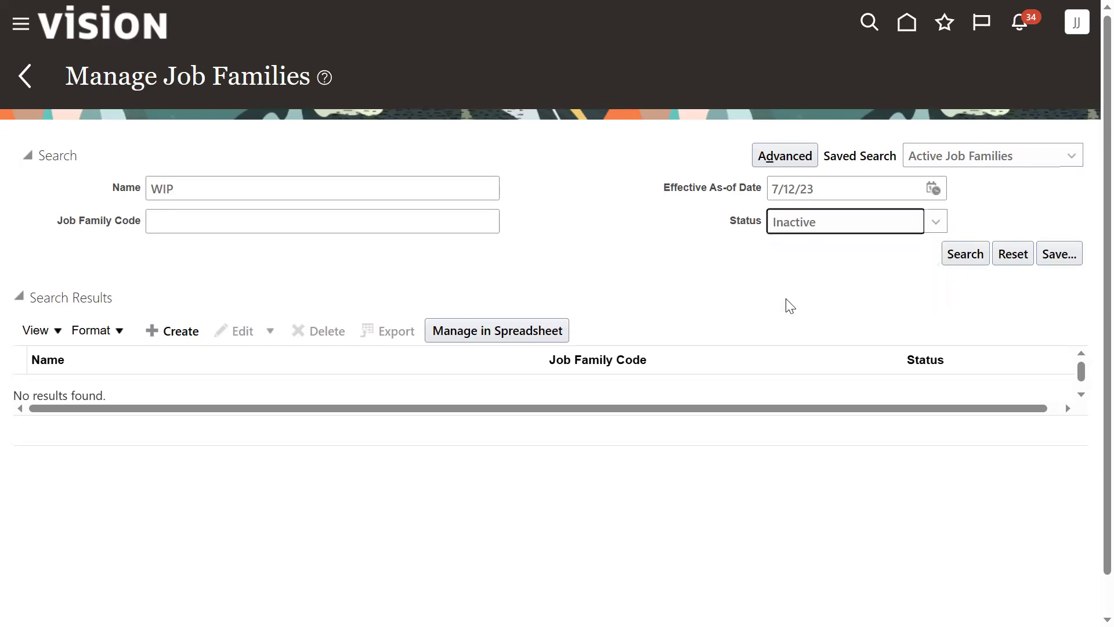
pyautogui.click(960, 256)
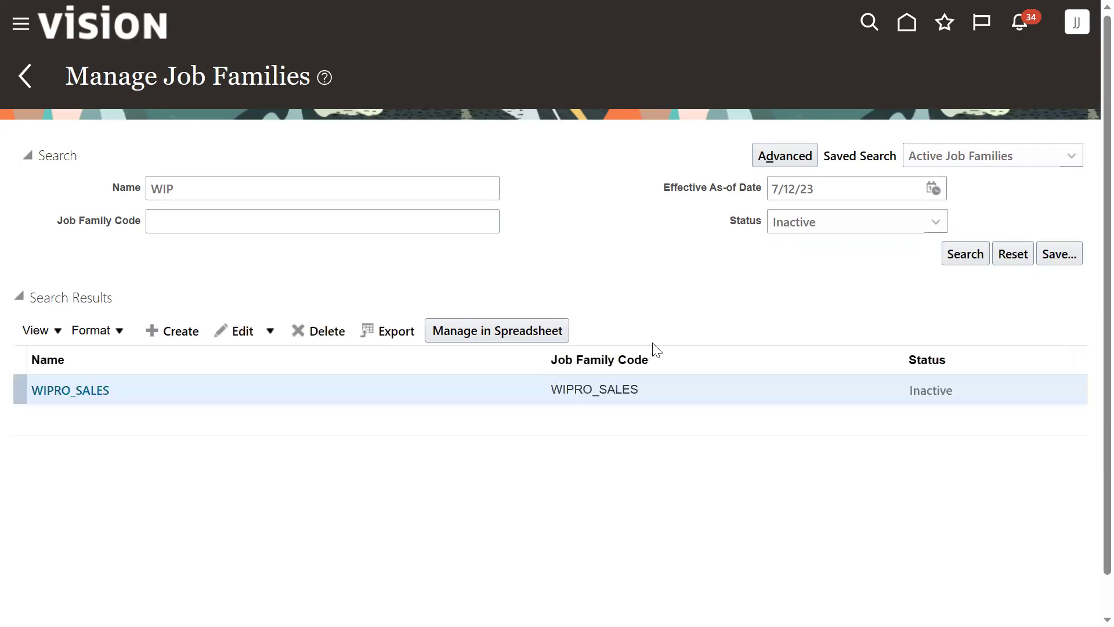
# Open the WIPRO_SALES job family, check its effective start date, and return to the search page
pyautogui.click(366, 390)
pyautogui.click(99, 392)
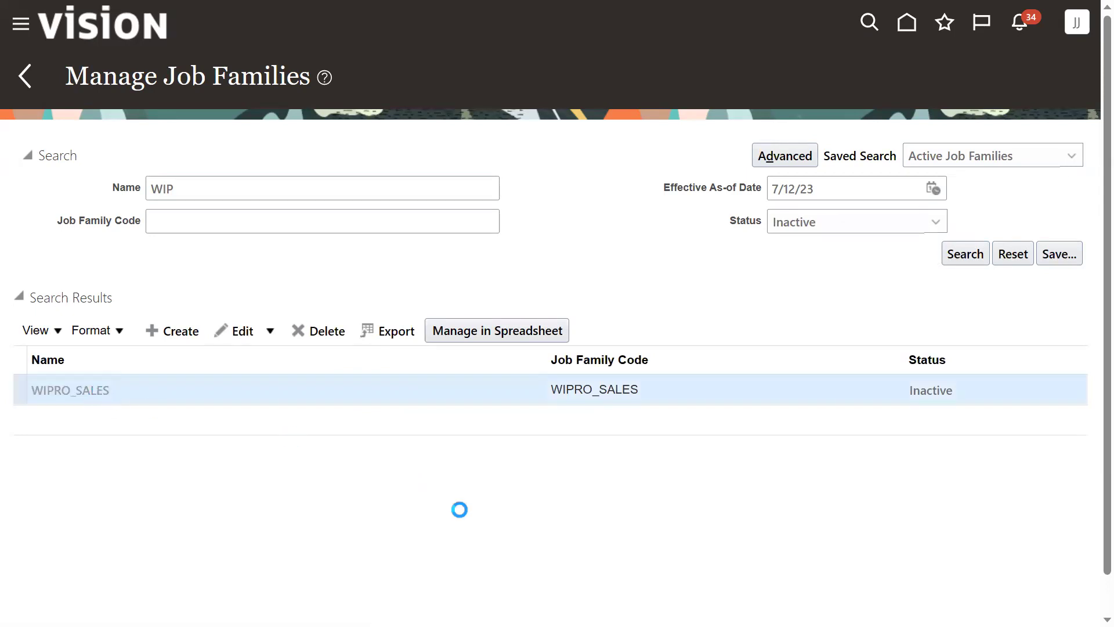
pyautogui.moveTo(179, 172); pyautogui.dragTo(246, 178)
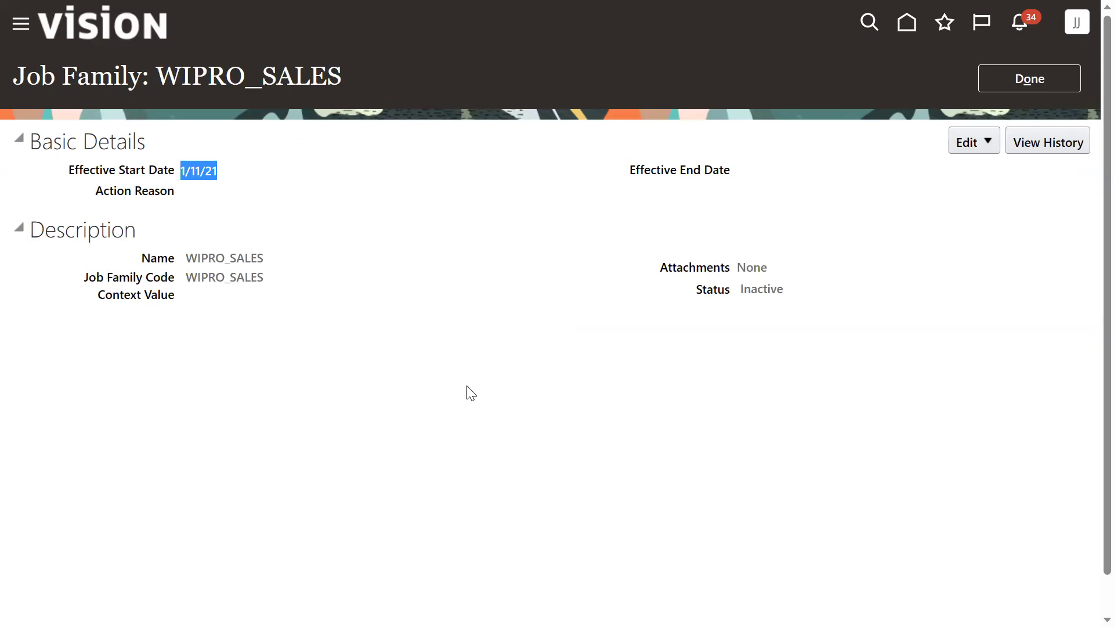
pyautogui.click(1052, 72)
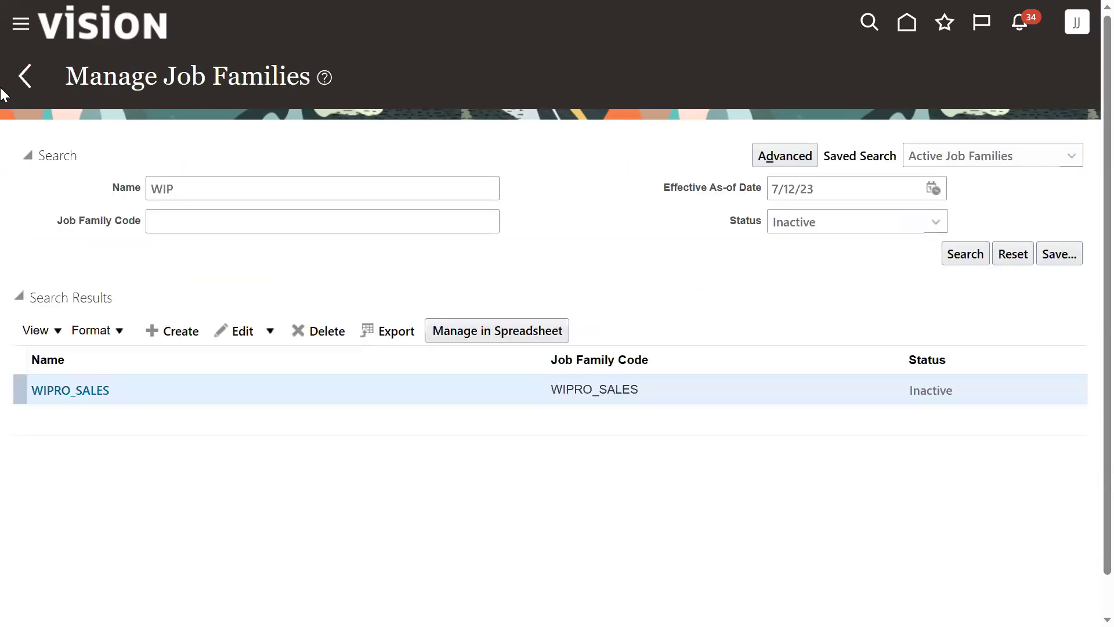
# Return to Workforce Structures and open the Job Details task to view its spreadsheet management option
pyautogui.click(25, 76)
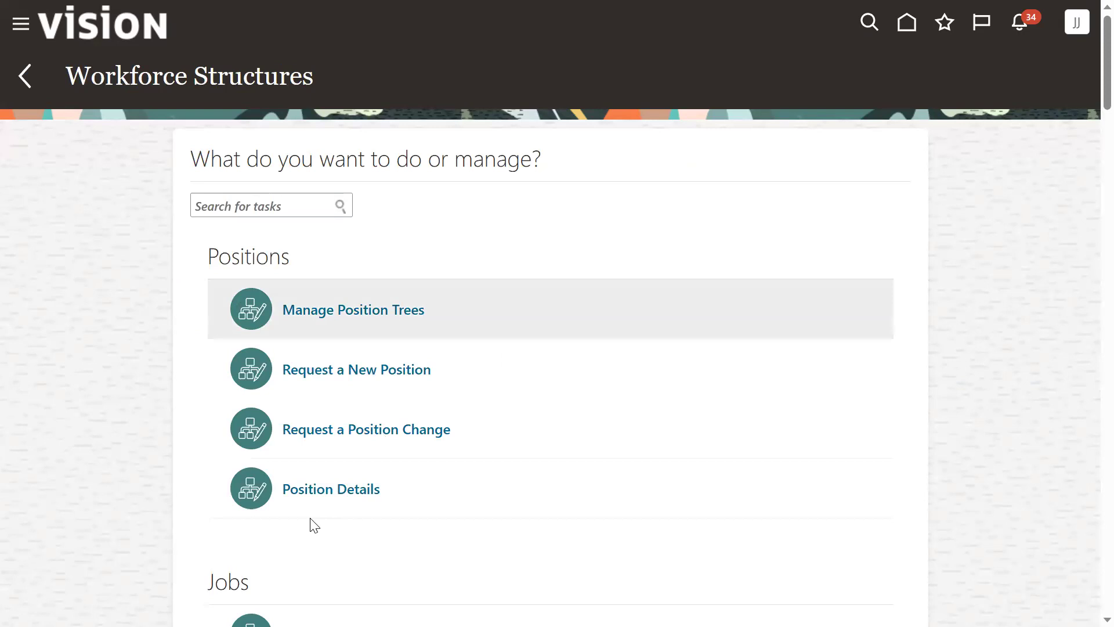
pyautogui.scroll(-5, 364, 367)
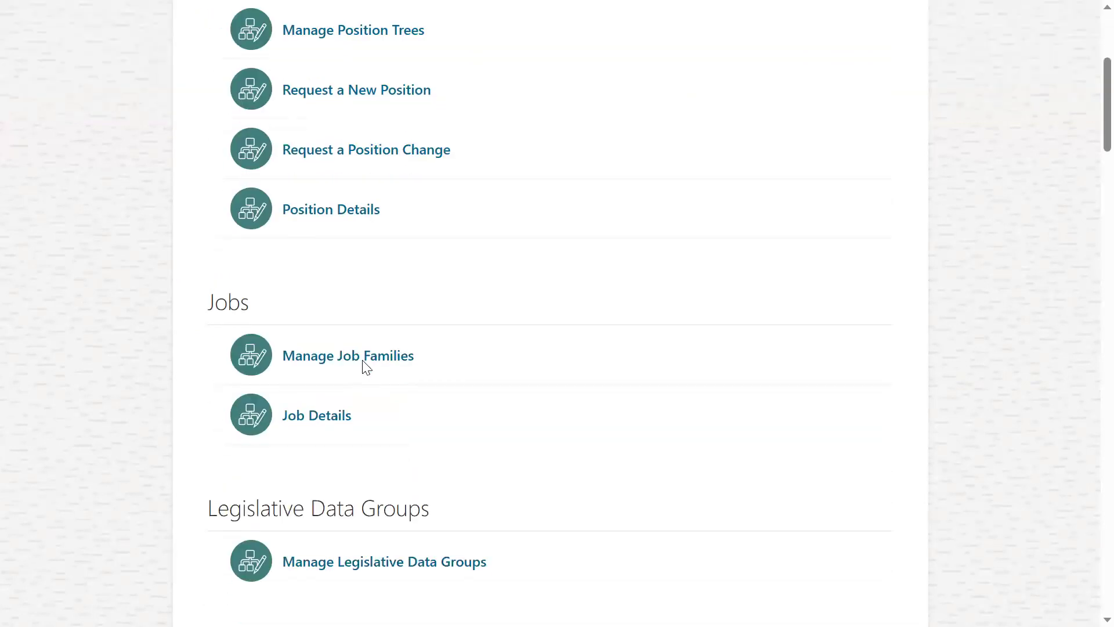
pyautogui.scroll(-3, 360, 413)
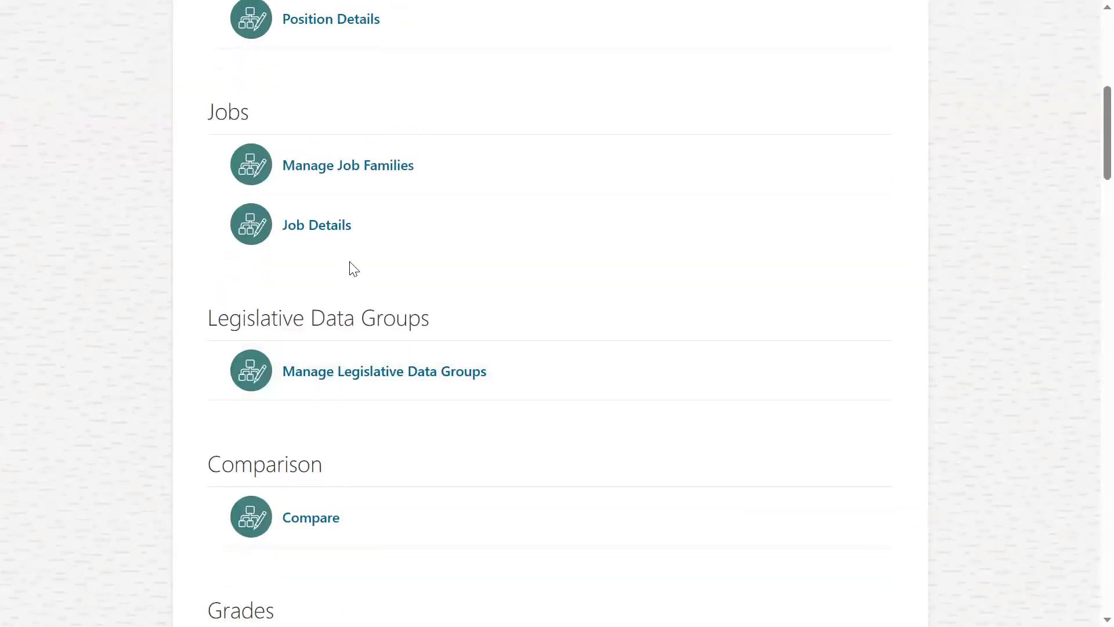
pyautogui.click(334, 225)
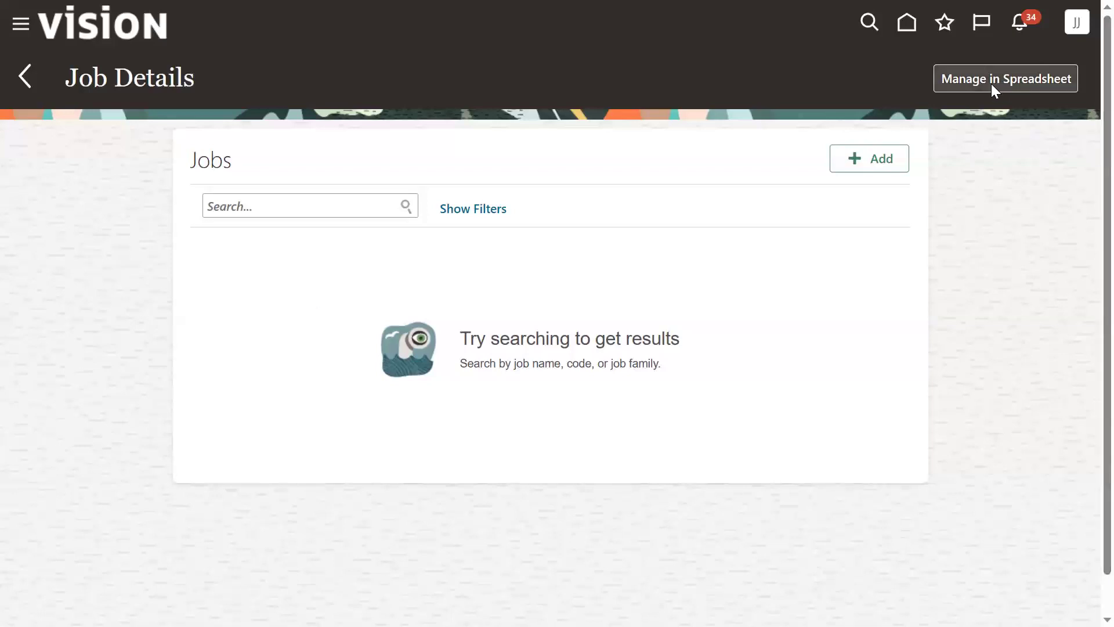
# Return to Workforce Structures and open the Manage Grades task to check for a spreadsheet management option
pyautogui.click(23, 77)
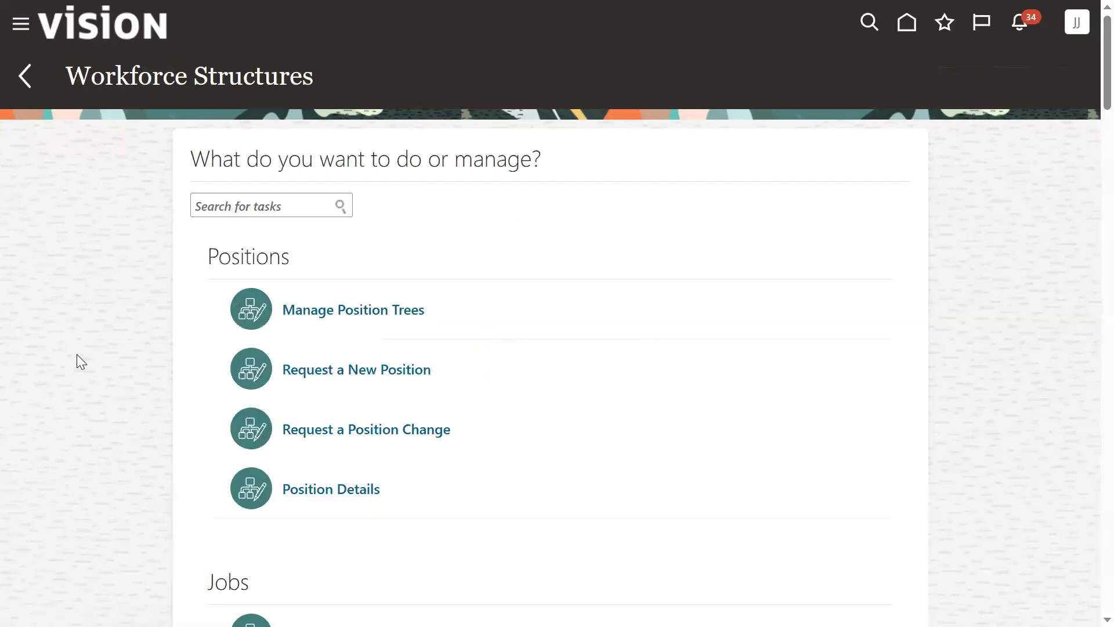
pyautogui.scroll(-1, 388, 539)
pyautogui.scroll(-12, 386, 534)
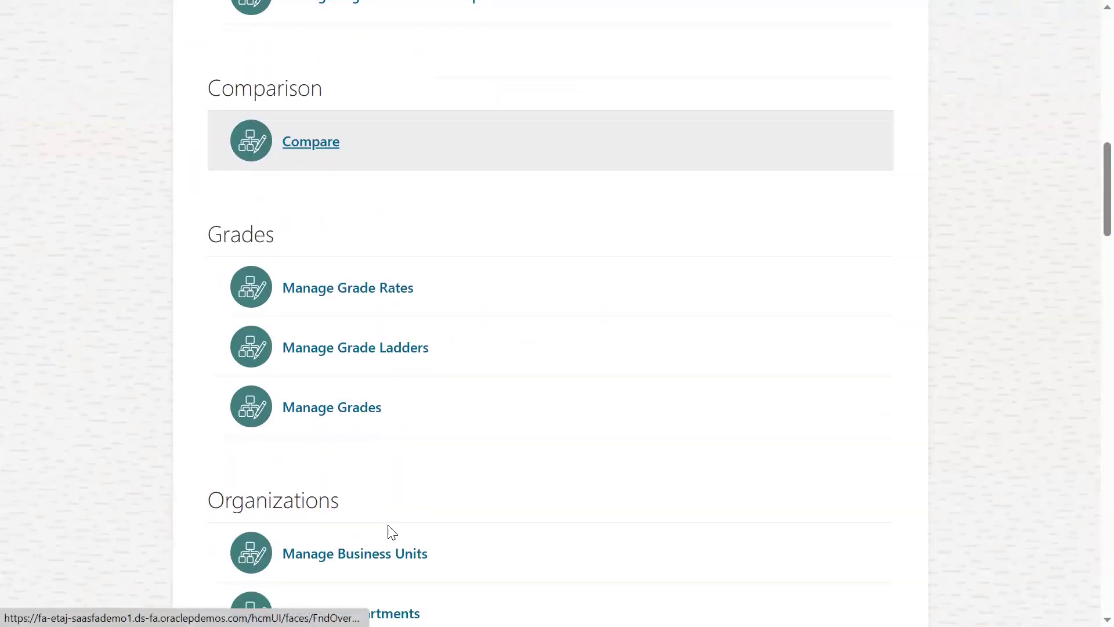
pyautogui.click(363, 407)
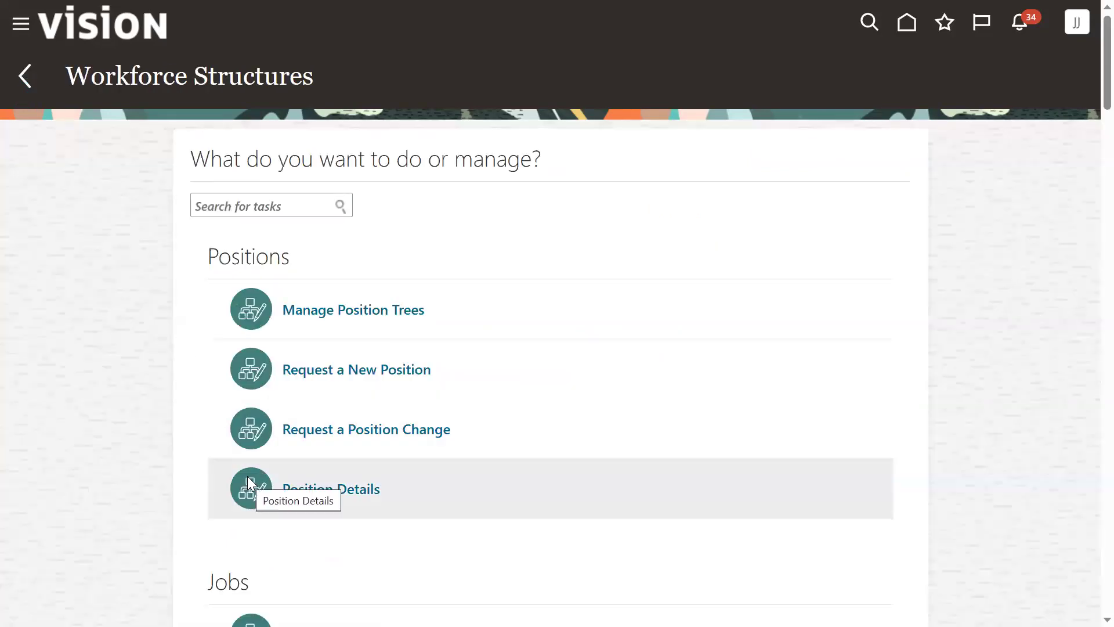
# Open the Manage Departments task under Organizations to view its spreadsheet management option
pyautogui.scroll(-12, 365, 490)
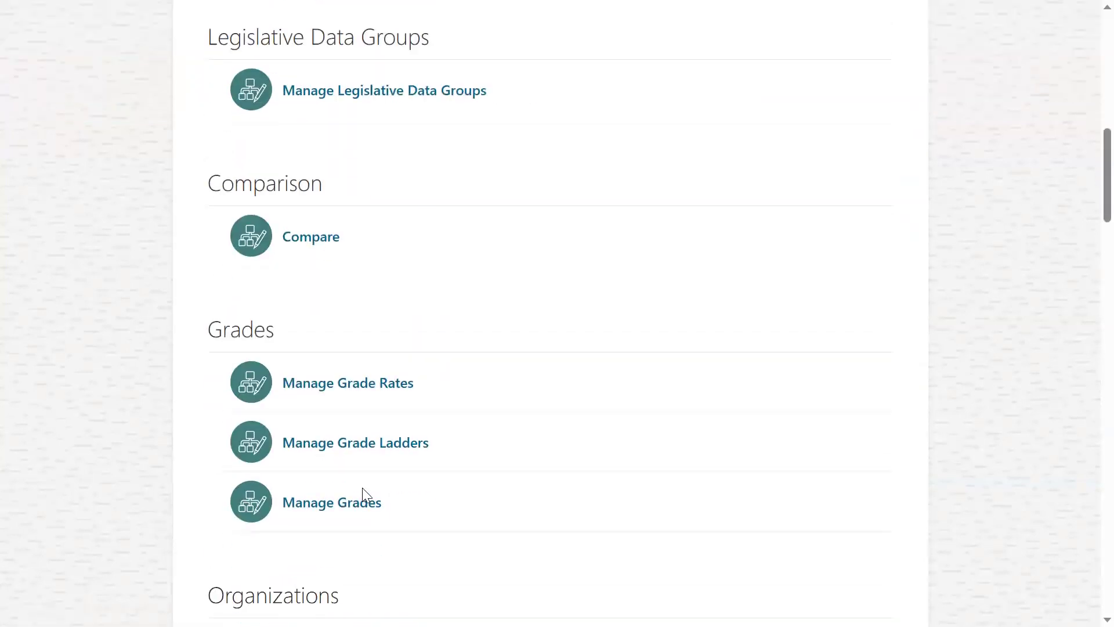
pyautogui.scroll(-8, 361, 490)
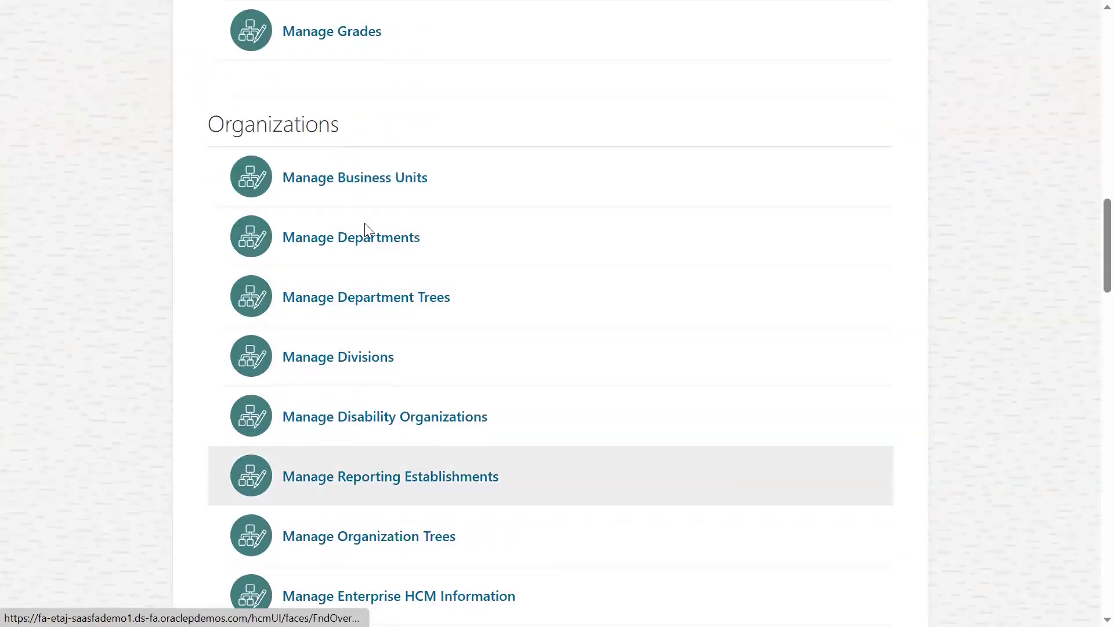
pyautogui.click(345, 240)
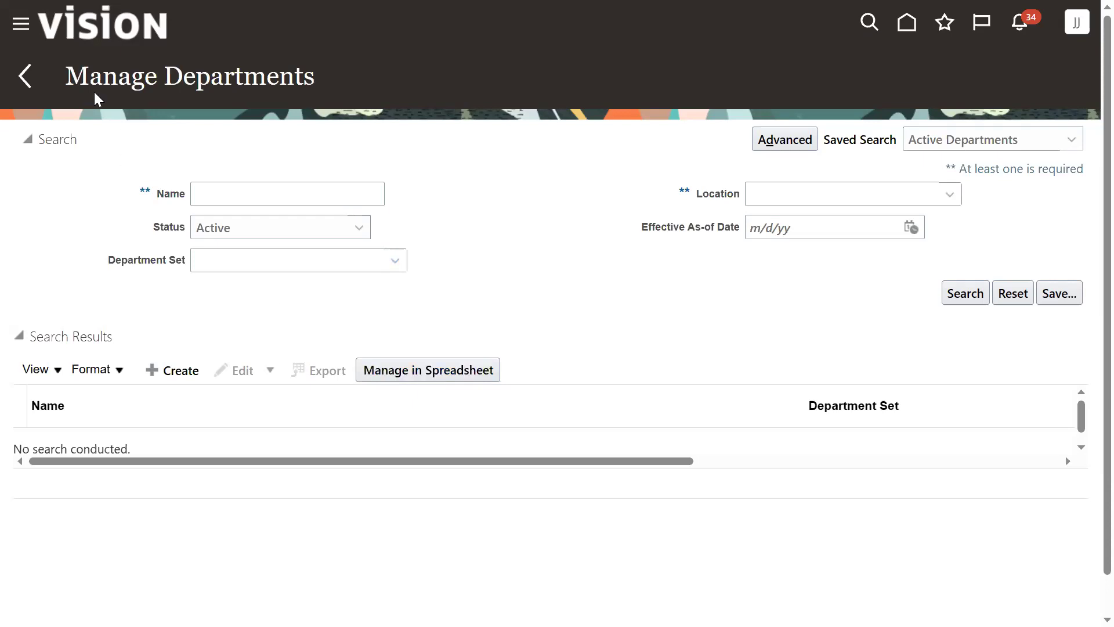
# Return to Workforce Structures and open the Manage Divisions task under Organizations
pyautogui.click(32, 82)
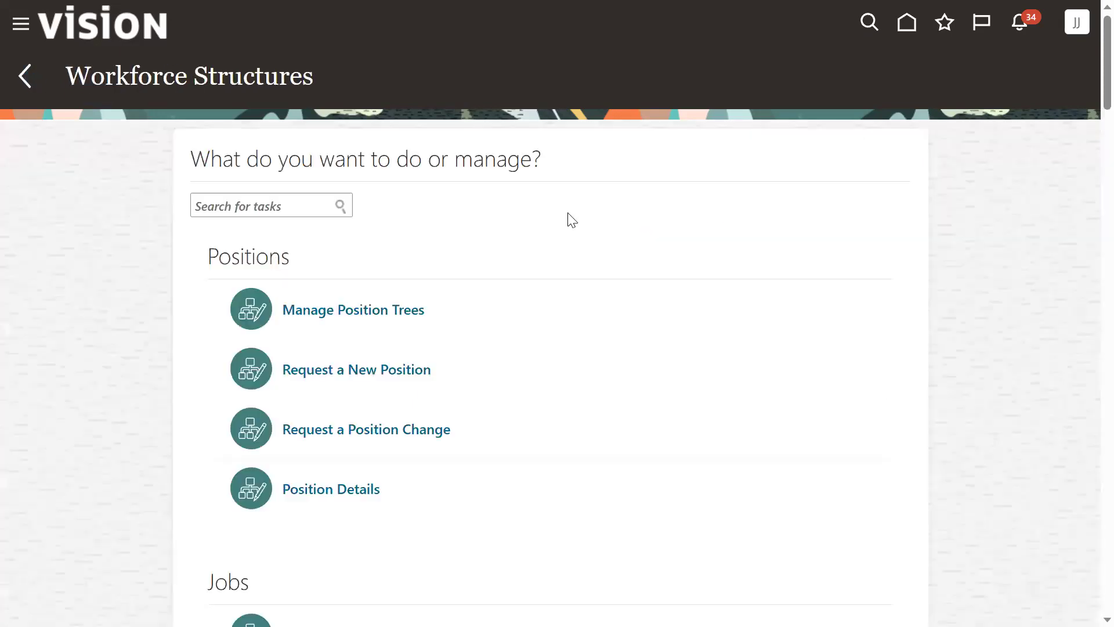
pyautogui.scroll(-12, 579, 348)
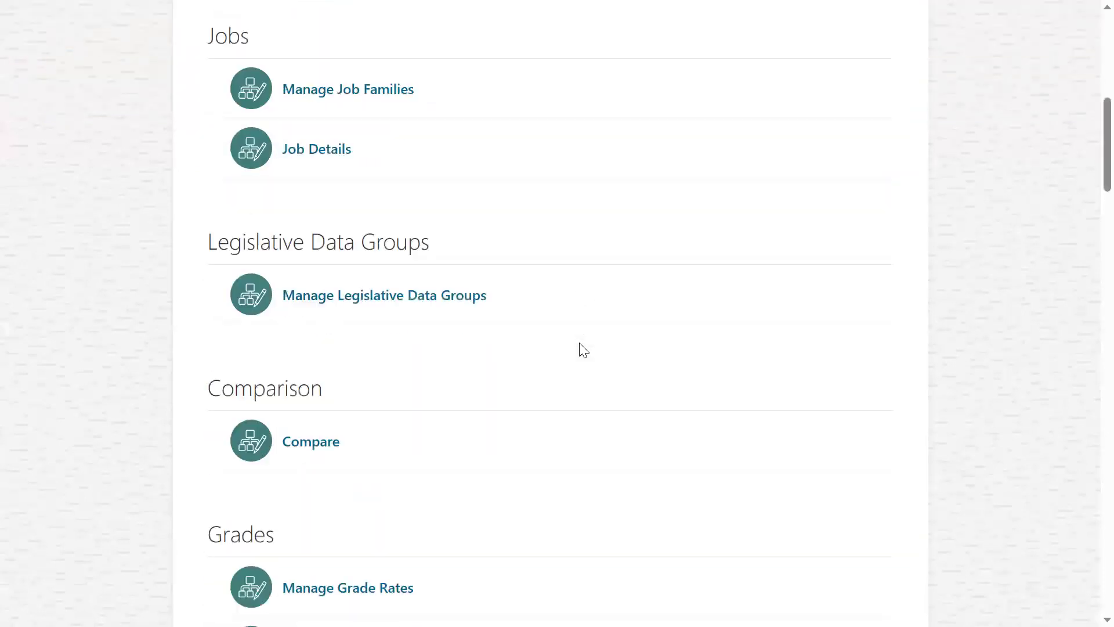
pyautogui.scroll(-8, 577, 349)
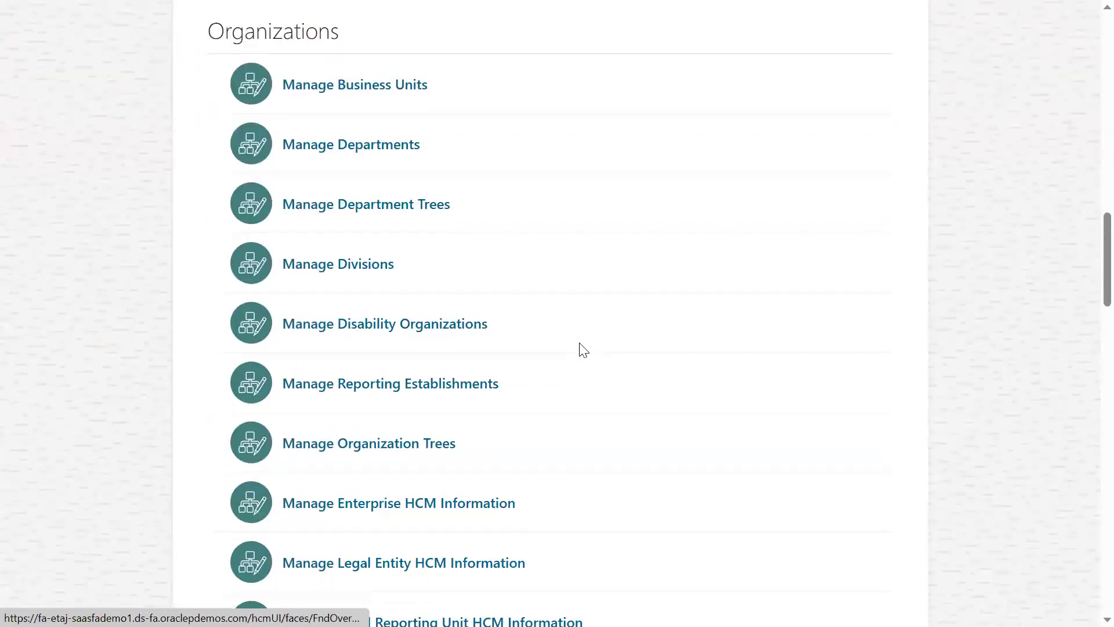
pyautogui.click(371, 267)
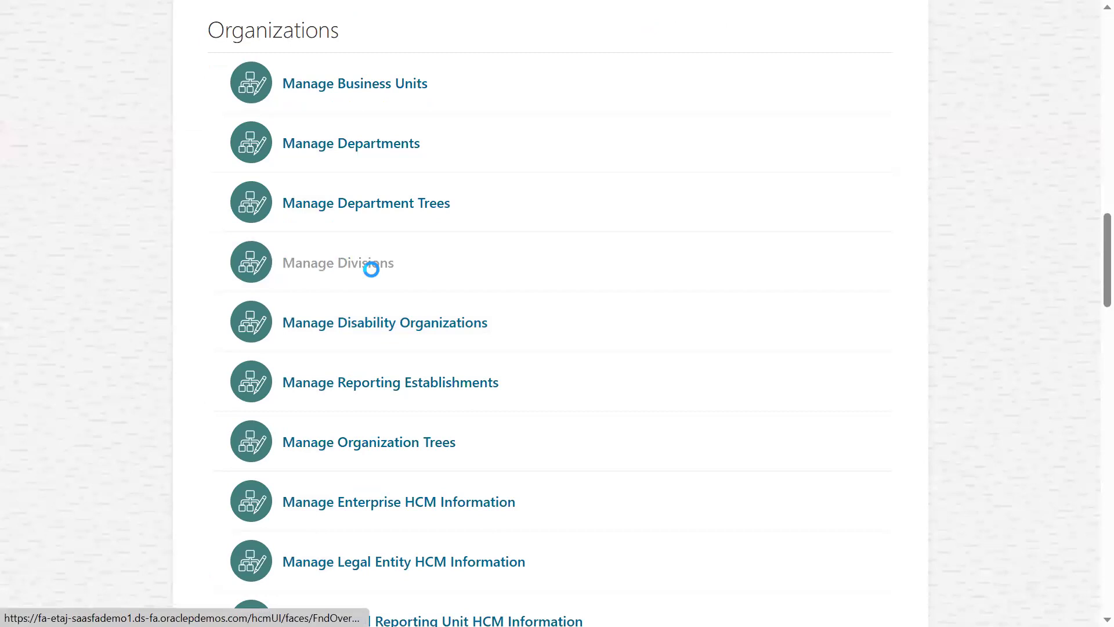